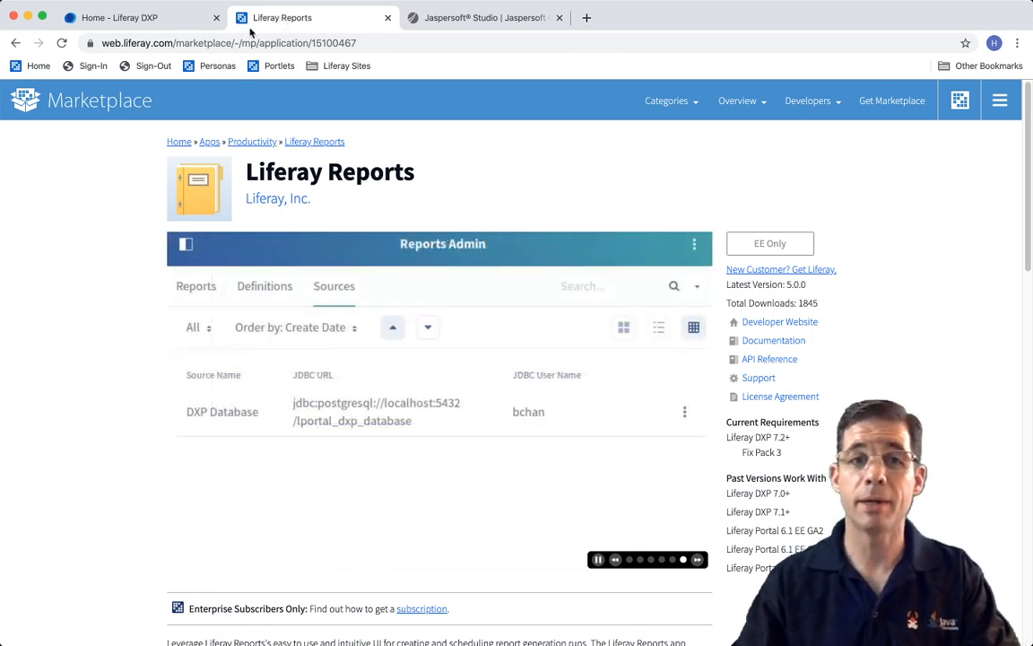
Read the Liferay Reports description on the Marketplace page and view the Jaspersoft Studio 6.9.0 entry on the Jaspersoft Community releases page.
scroll(190, 158, down, 5)
scroll(214, 182, down, 2)
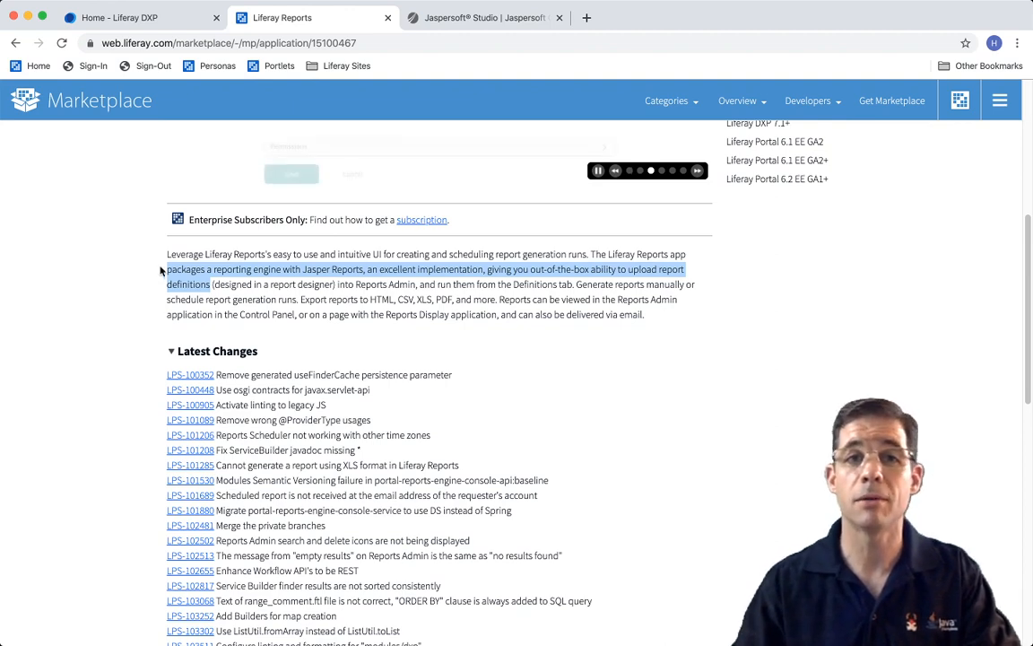
scroll(158, 271, up, 5)
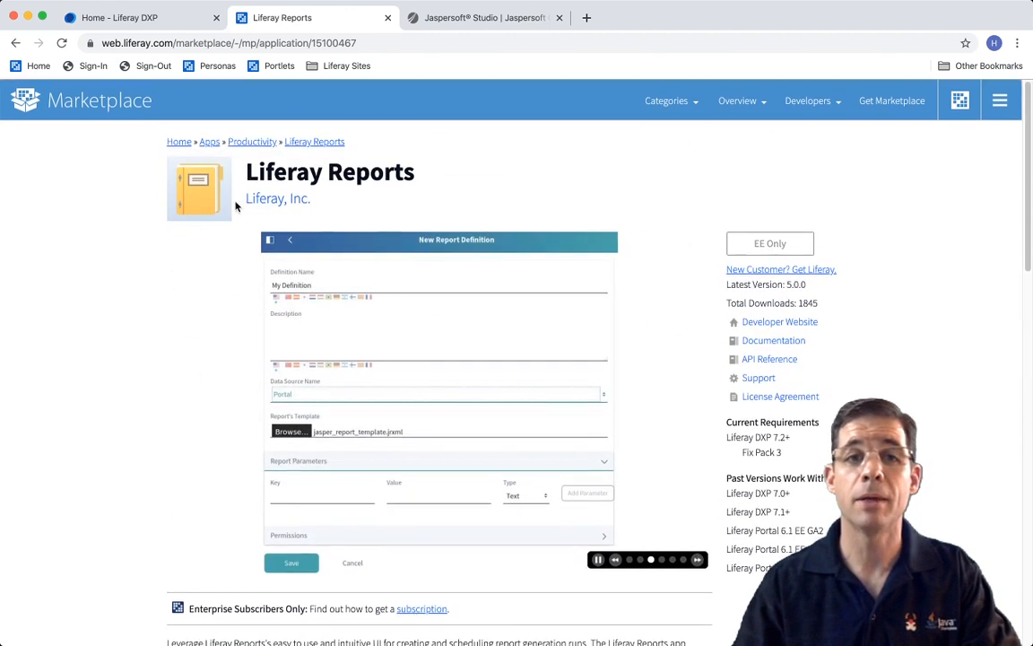
click(445, 20)
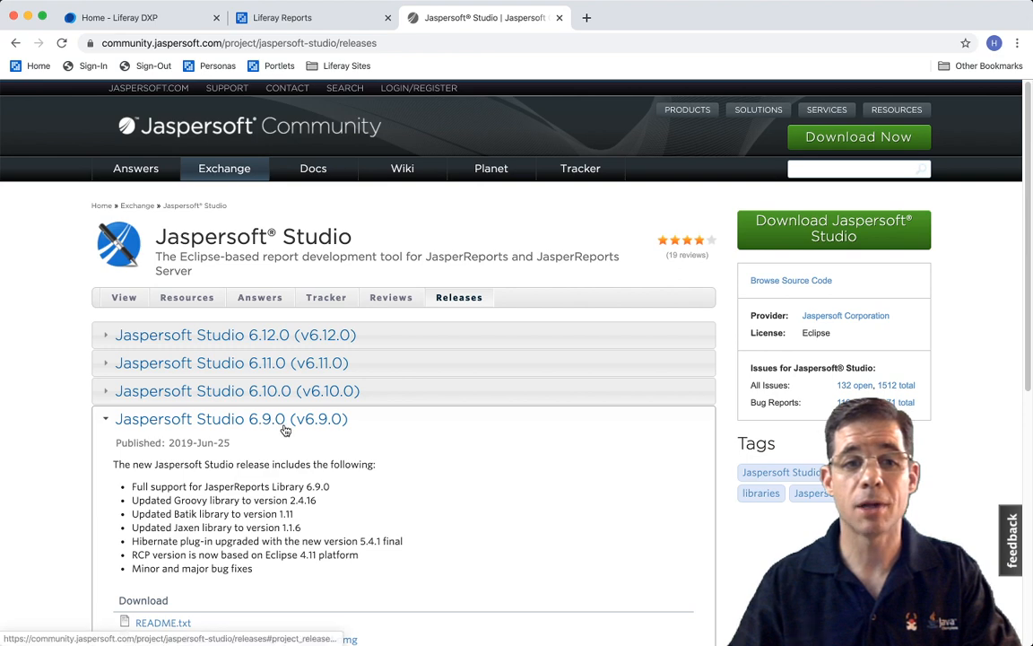
Return to the local Liferay DXP site and sign in with the prefilled administrator credentials.
click(141, 19)
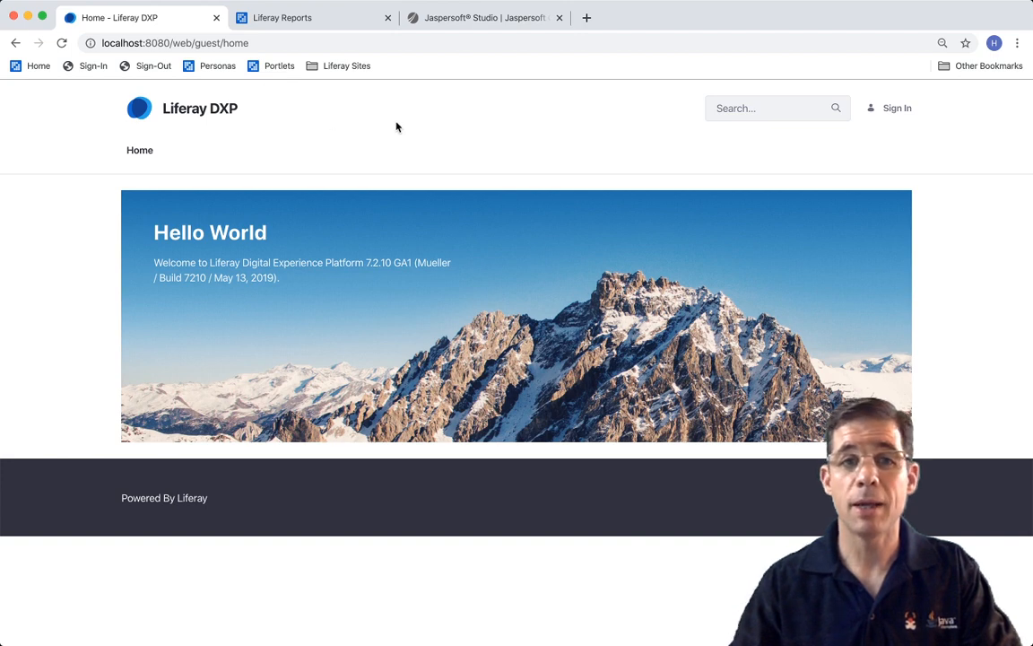
click(79, 72)
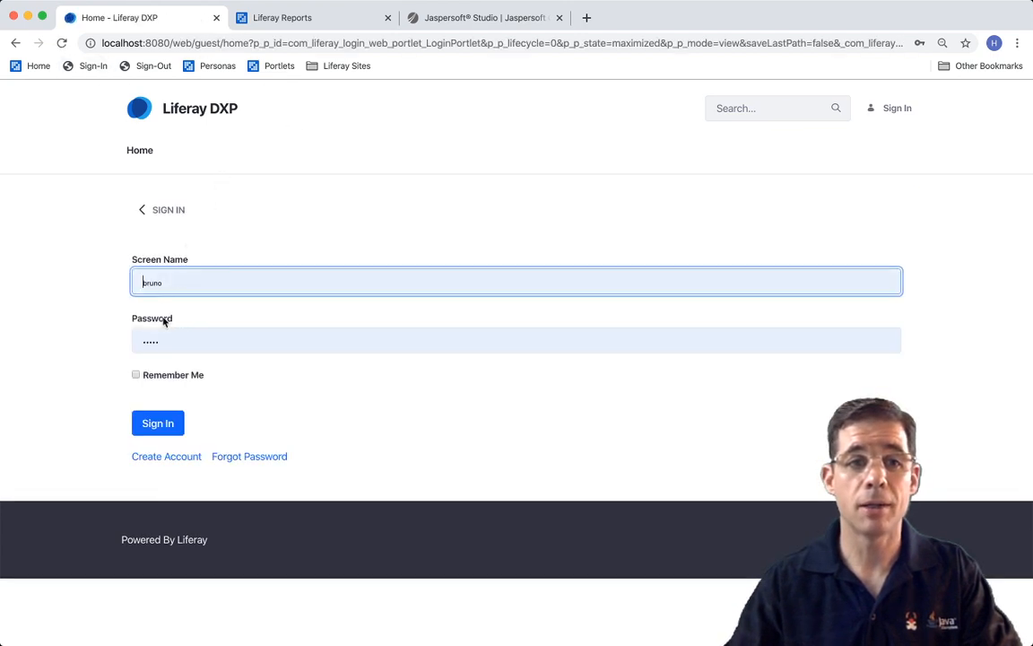
click(159, 425)
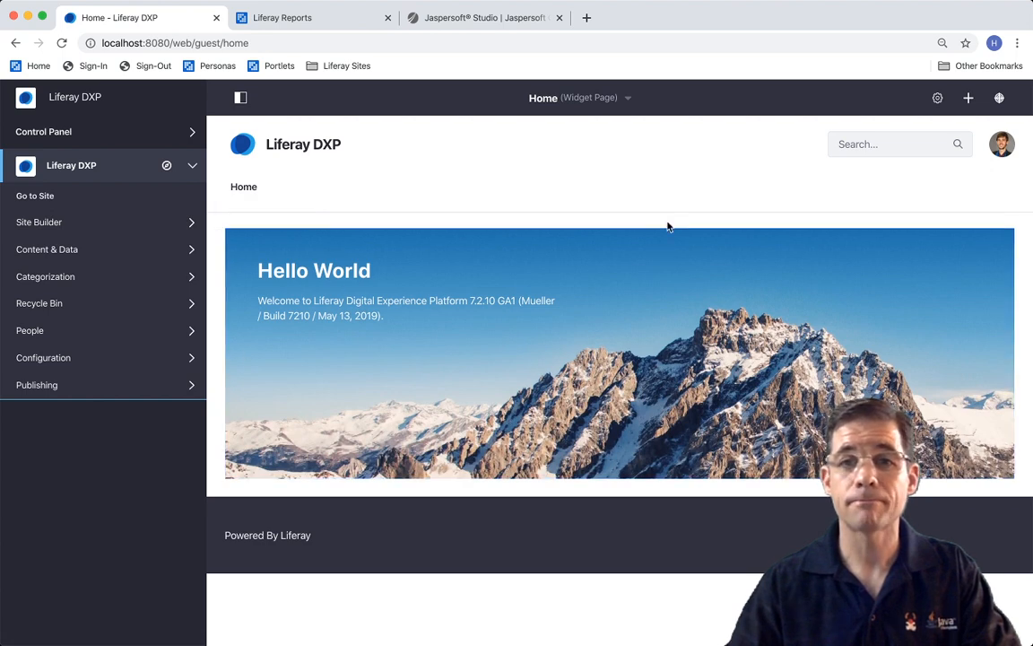
Open the administrator's own profile site and go to its Blog page.
click(1004, 156)
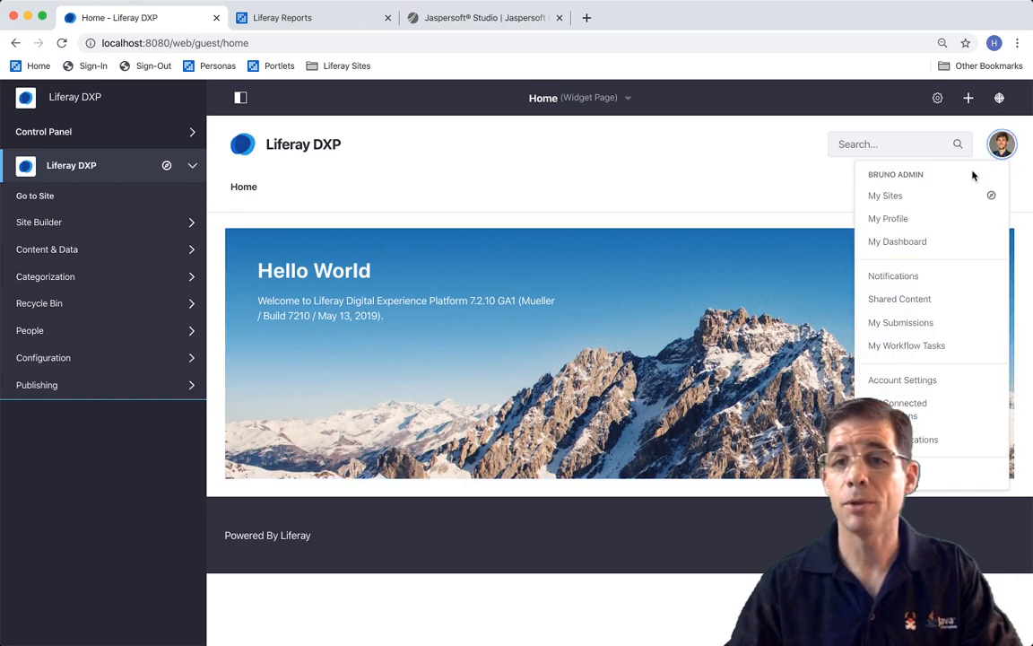
click(896, 224)
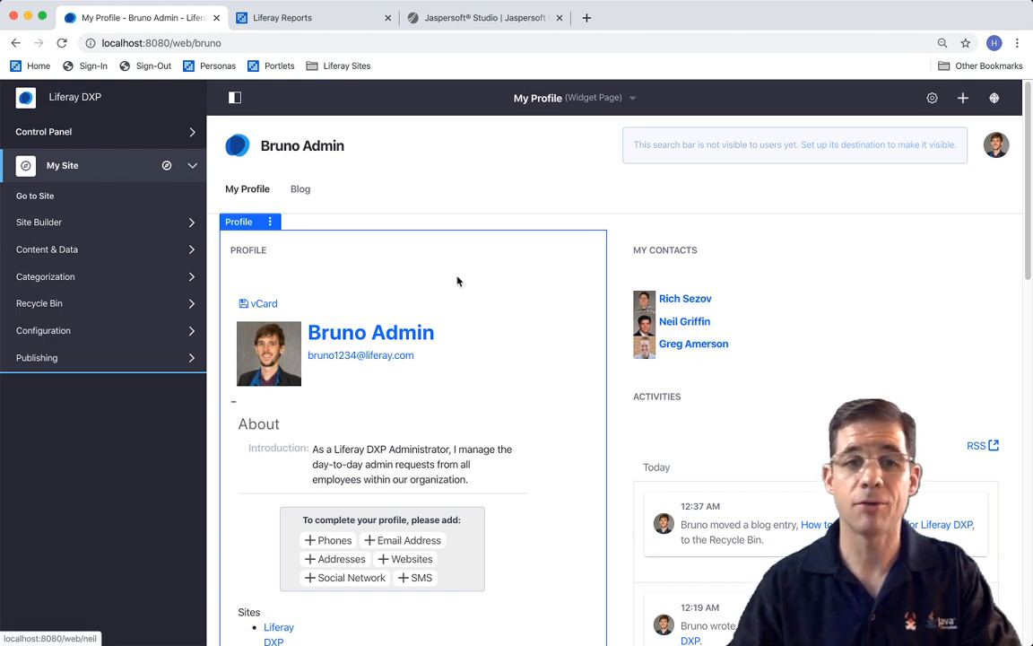
click(298, 192)
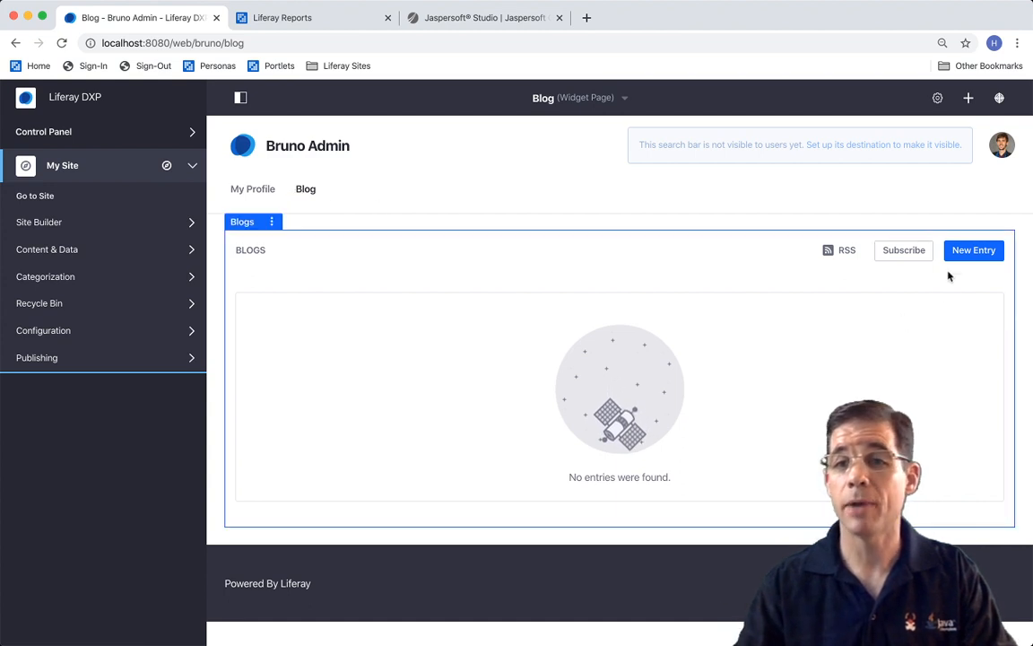
Start a new blog entry titled "How to design a report for Liferay DXP".
click(974, 252)
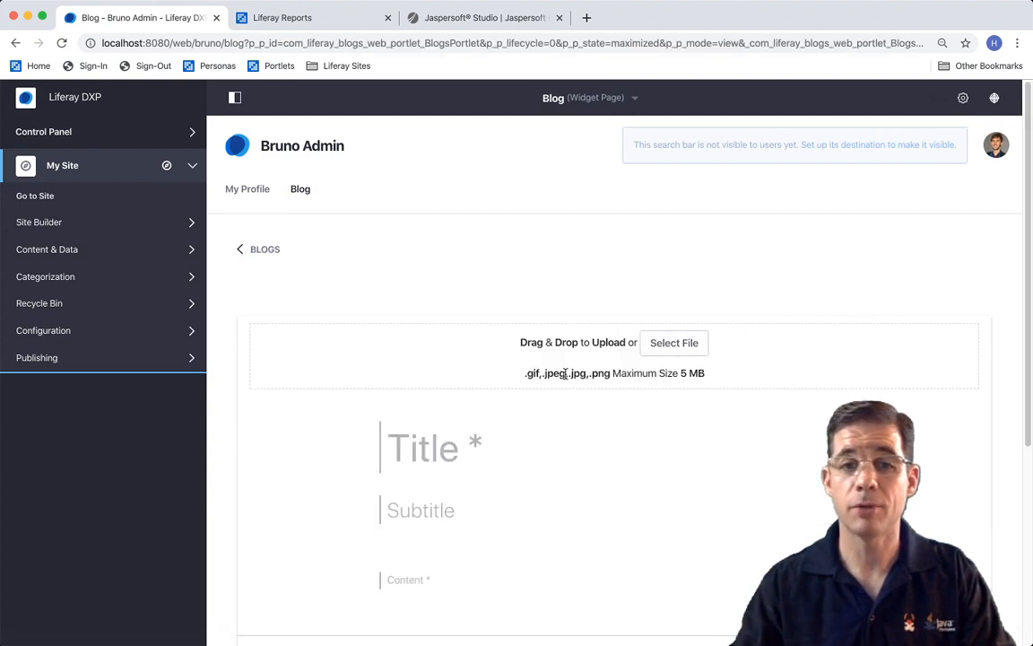
click(415, 460)
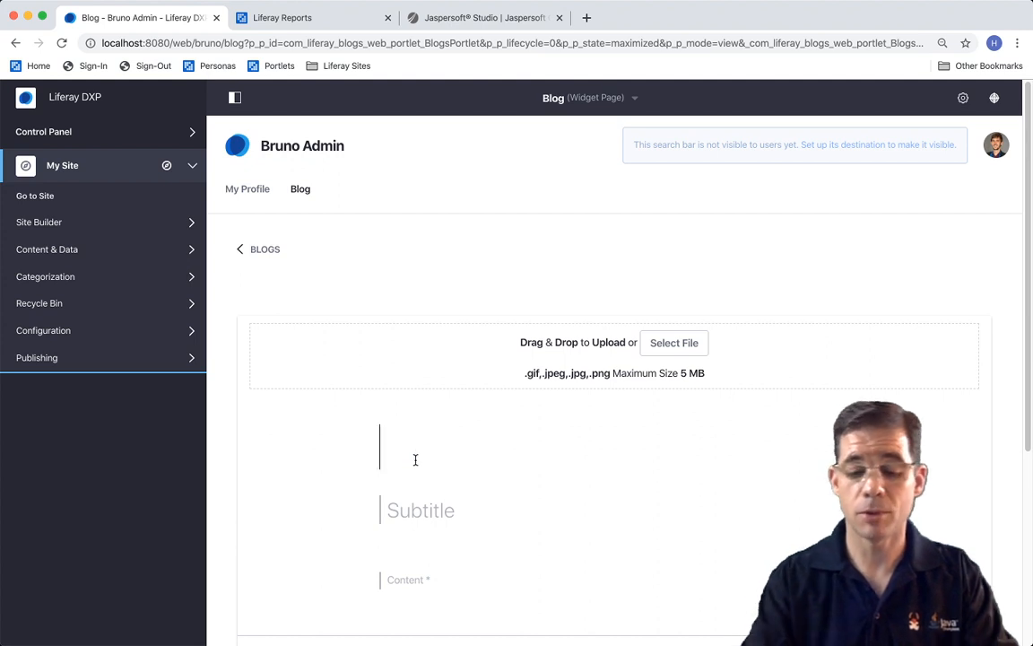
text(How to )
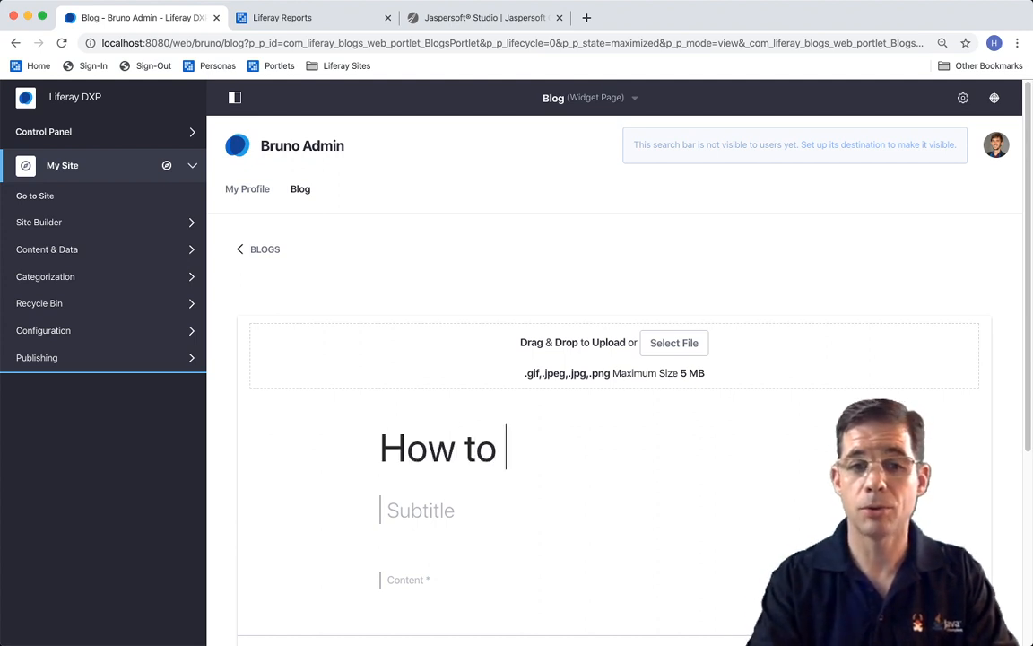
text(design a report)
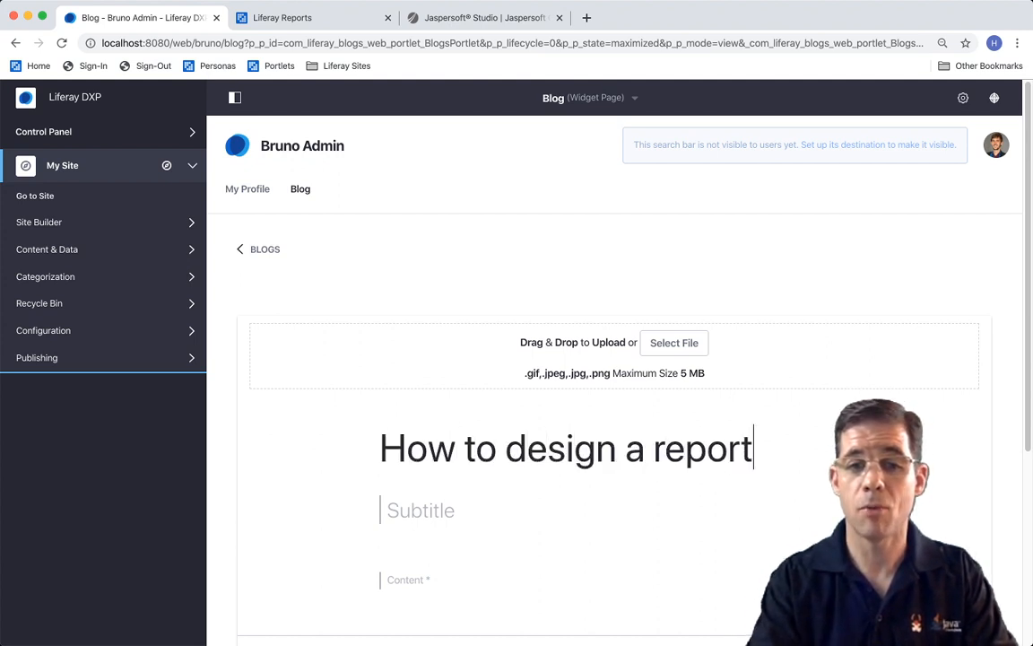
text( for Liferay DXP)
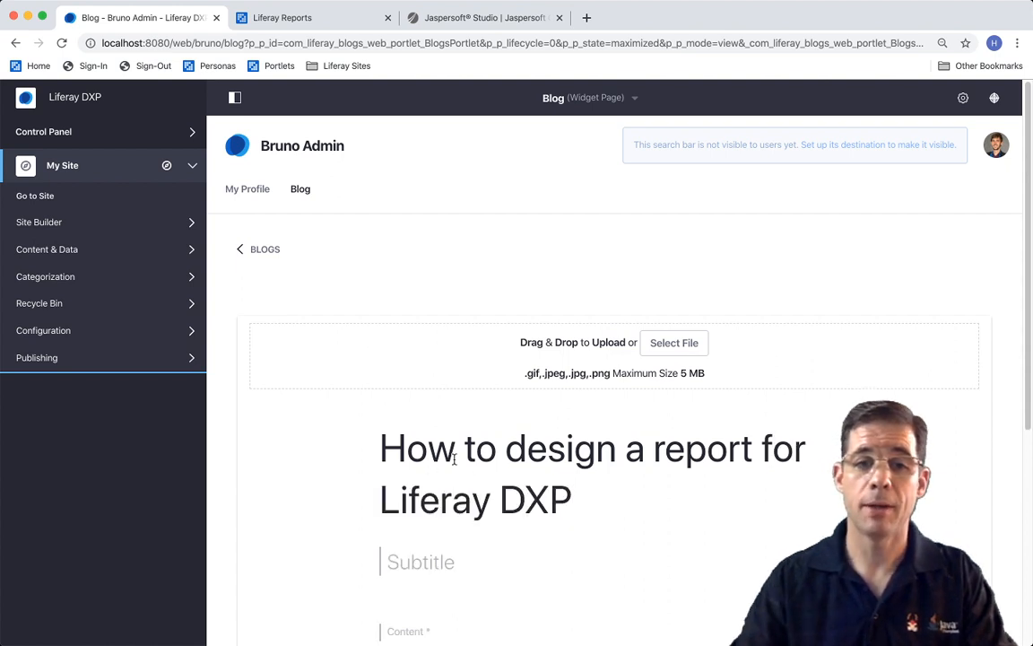
Enter the content "You need to use Jaspersoft Studio by TIBCO." and publish the blog entry.
scroll(454, 459, down, 5)
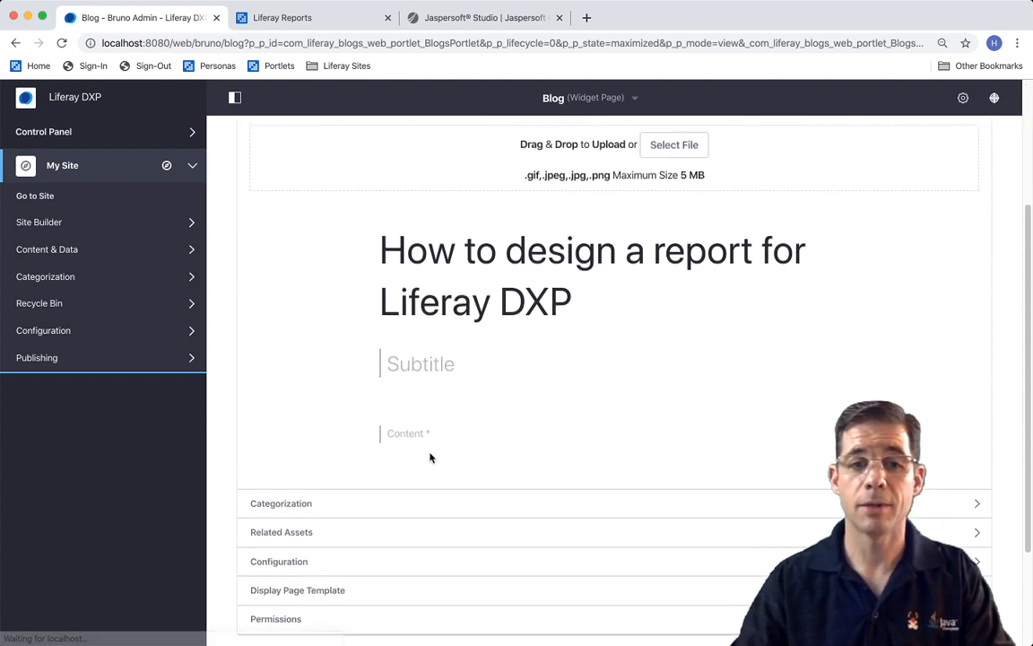
click(416, 419)
text(Y)
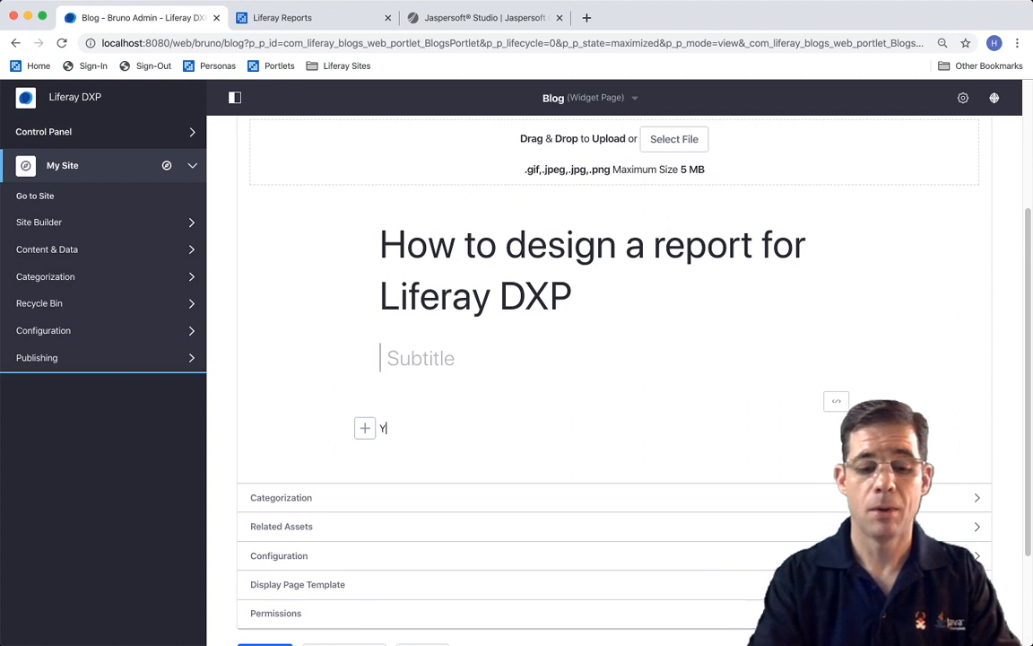
text(ou need to use)
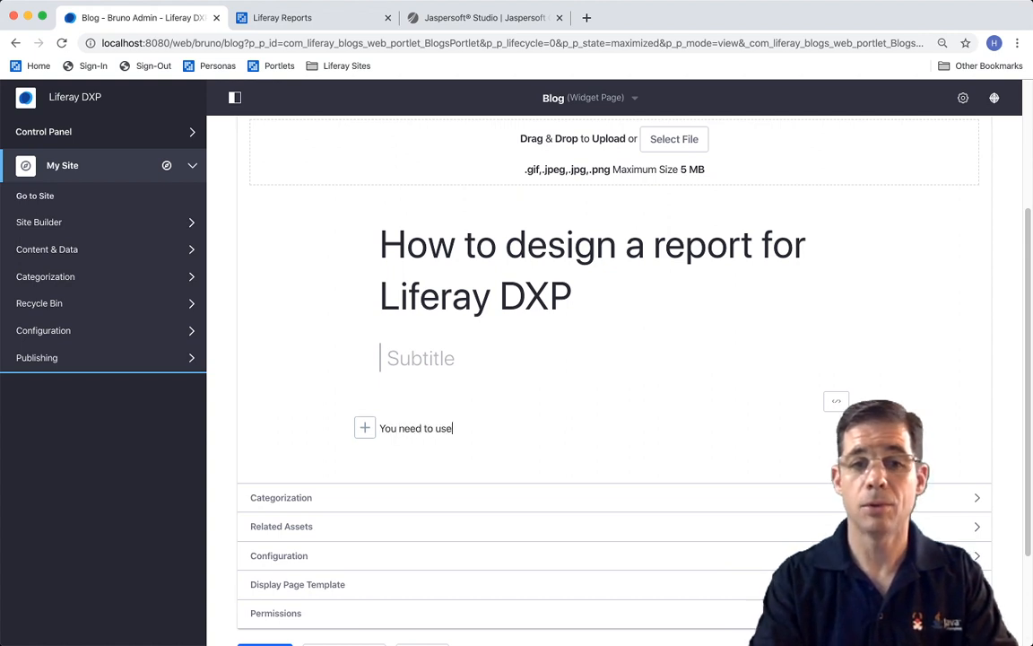
text( Jasper)
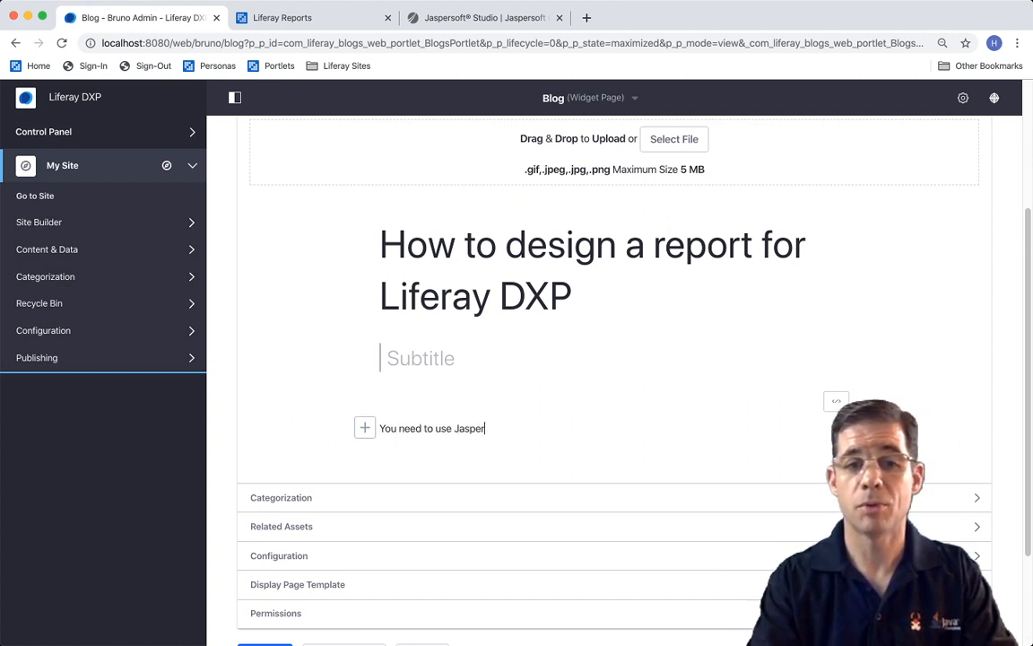
text(soft Studio)
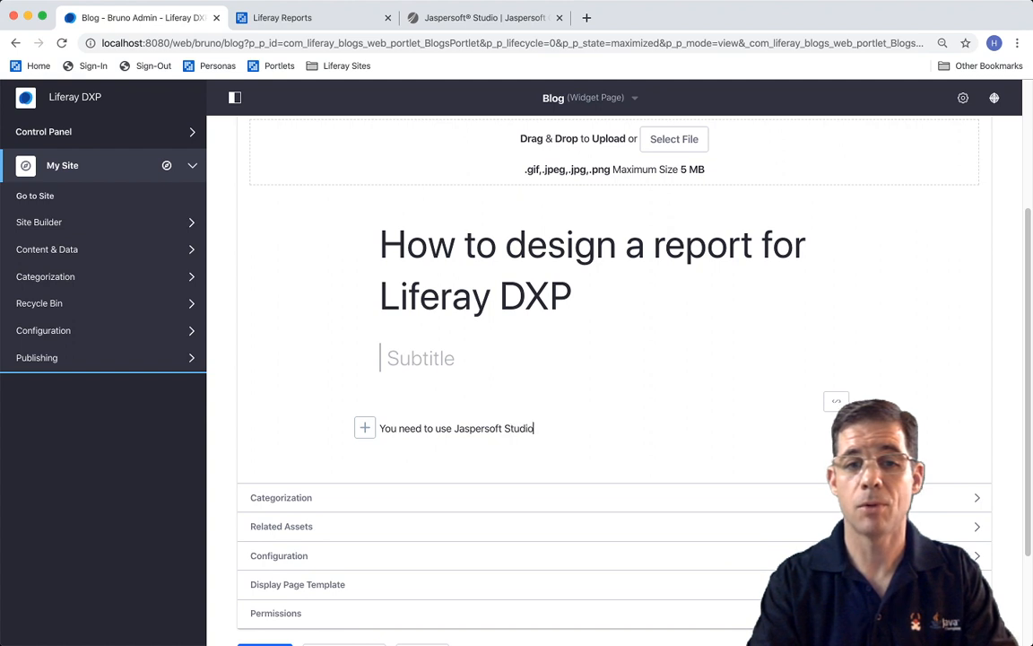
text( by TIBCO)
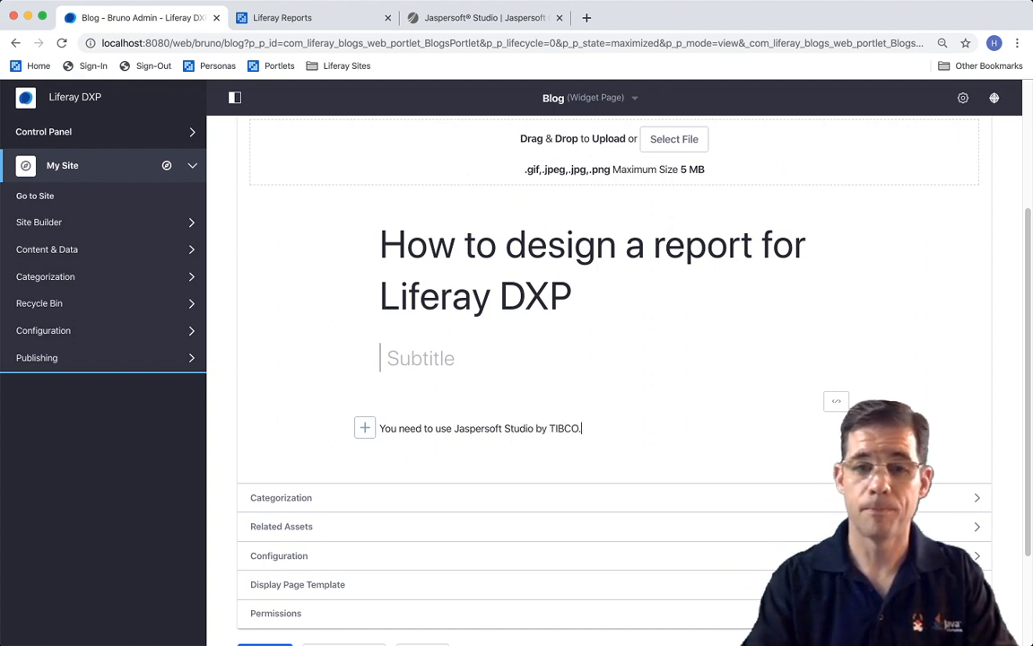
text(.)
scroll(454, 422, down, 3)
click(270, 524)
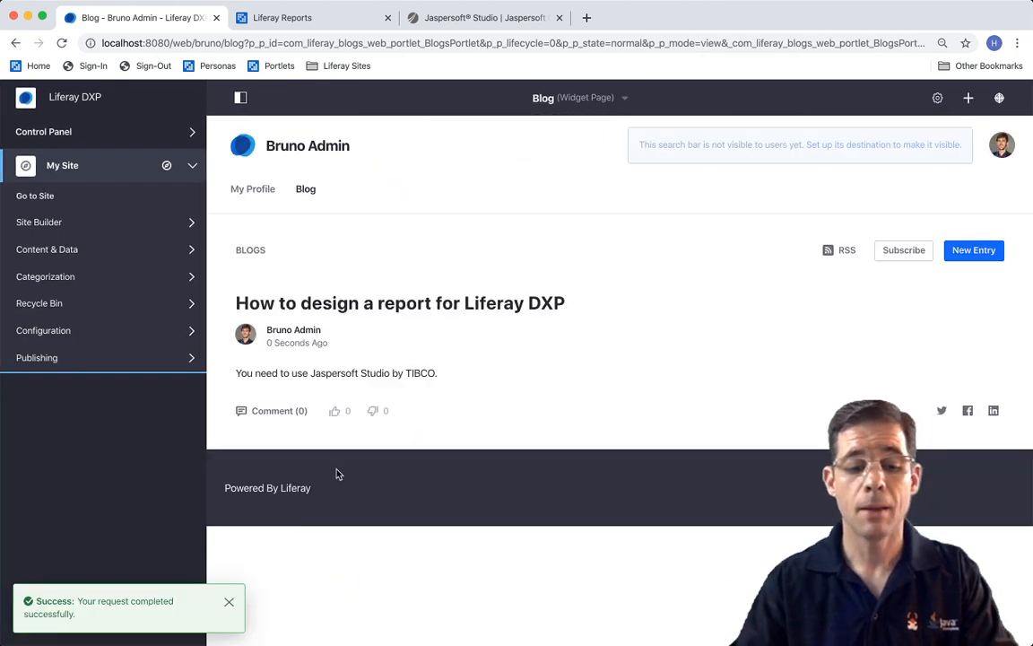
Switch to the MySQL terminal and run SELECT * FROM RatingsStats; to check the stored ratings.
key(super+Tab)
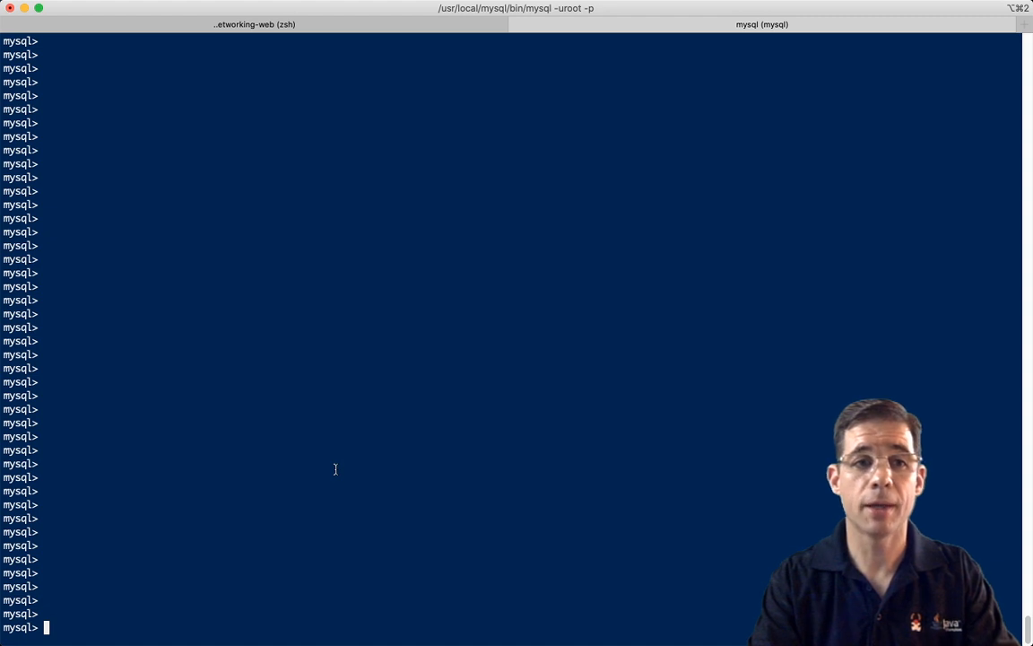
text(SELECT * FROM RatingsStats;)
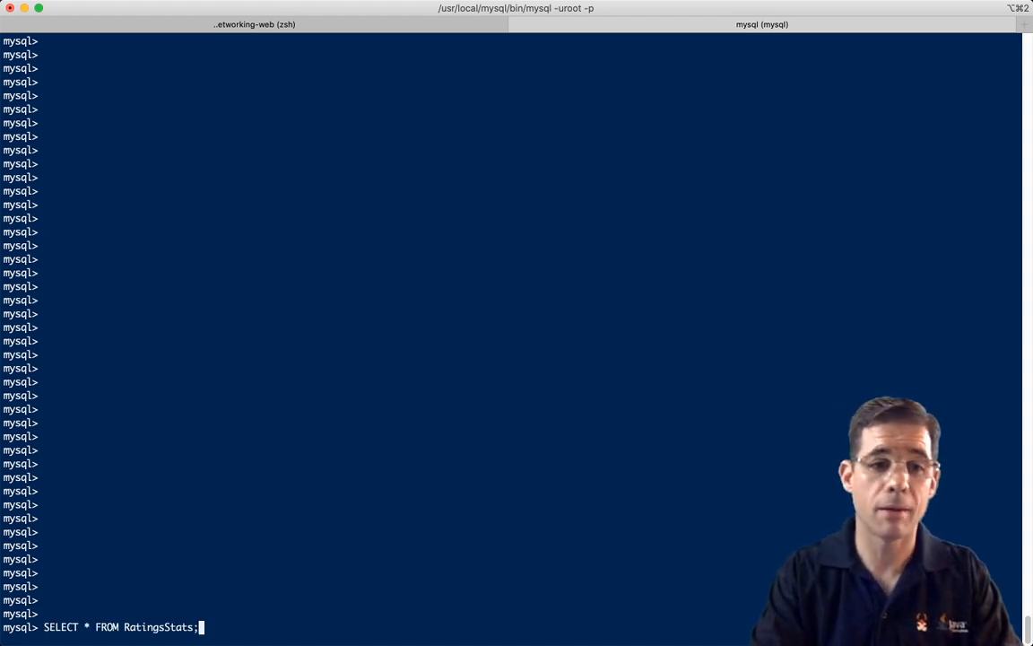
key(Return)
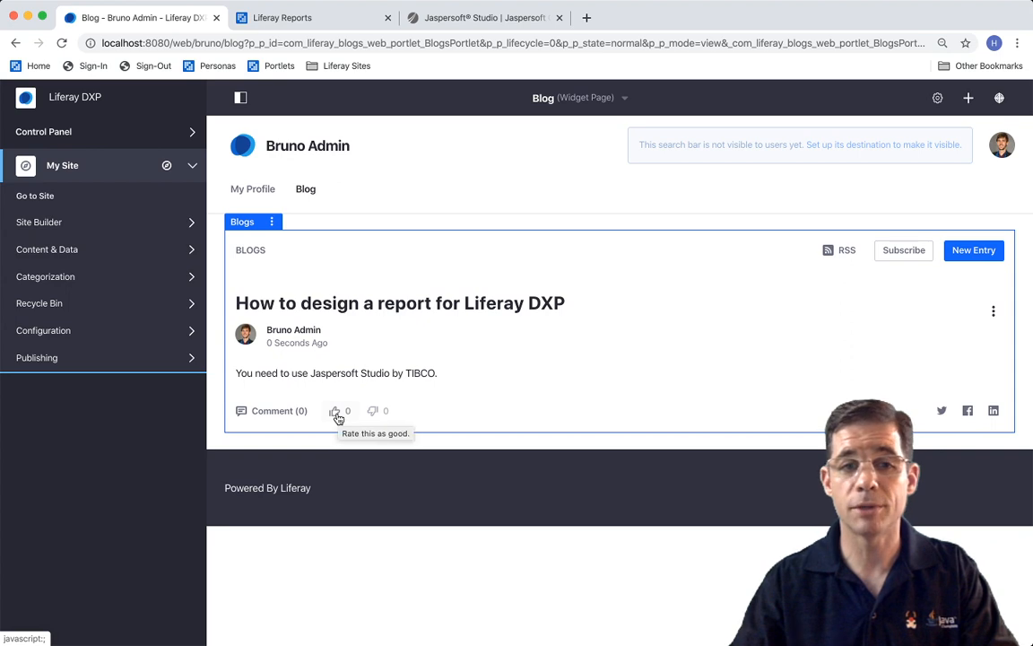
Rate the blog entry as good in the browser, and rerun SELECT * FROM RatingsStats; in the MySQL terminal.
click(337, 414)
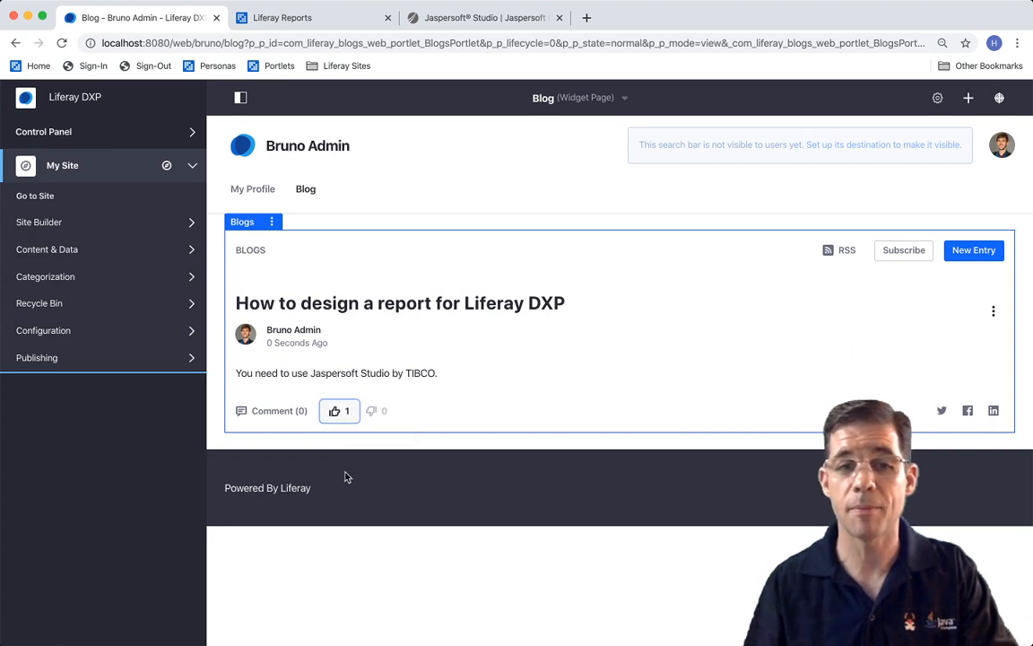
key(super+Tab)
key(Up)
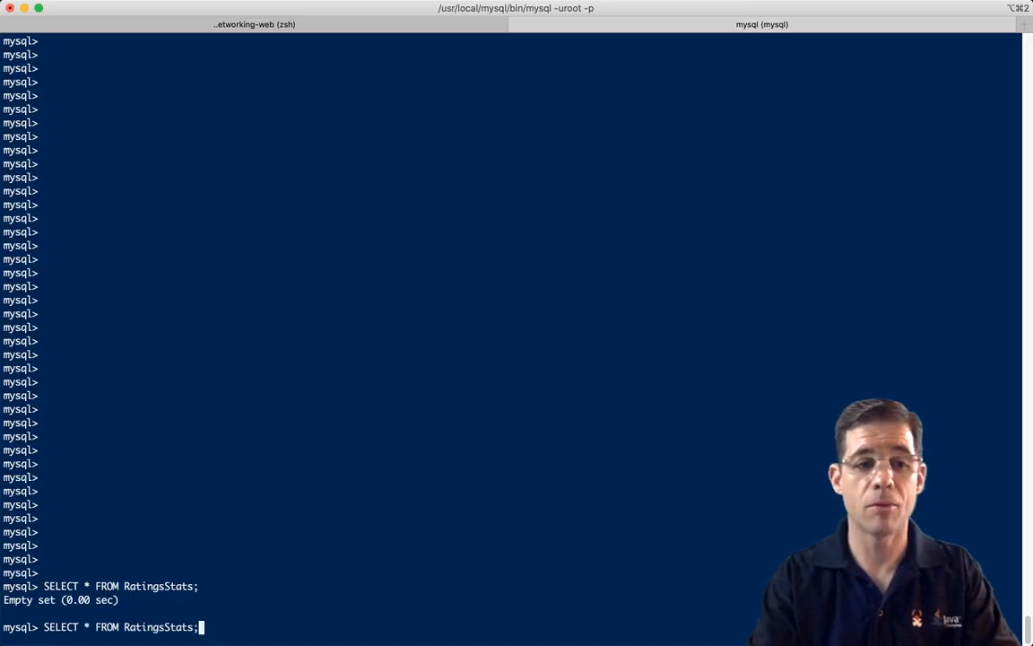
key(Return)
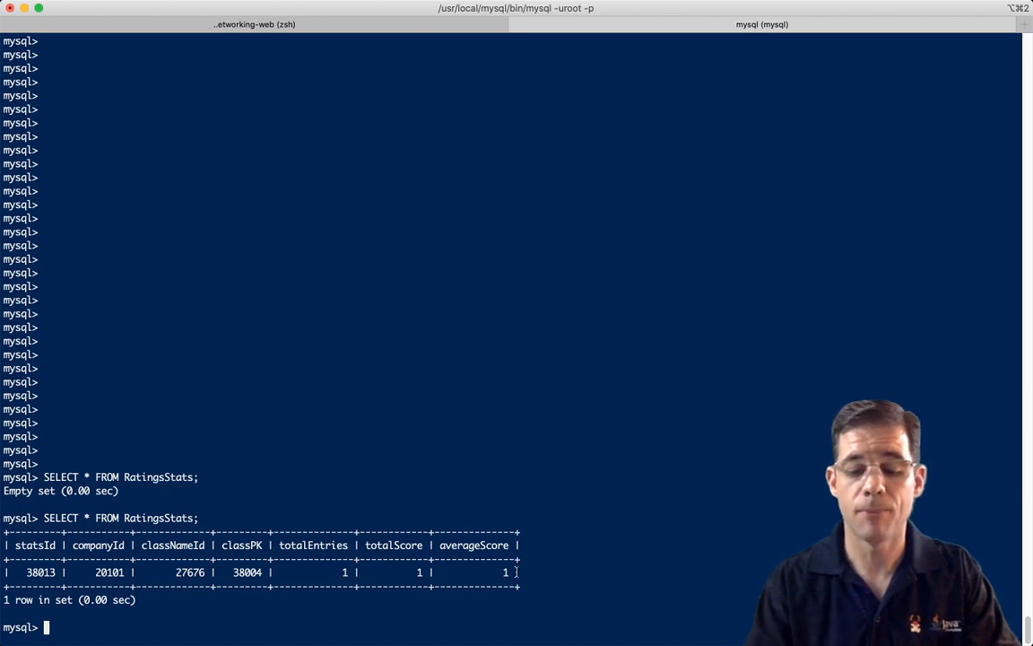
Switch to Firefox and sign in to Liferay DXP as another user with the fifth saved login.
key(super+Tab)
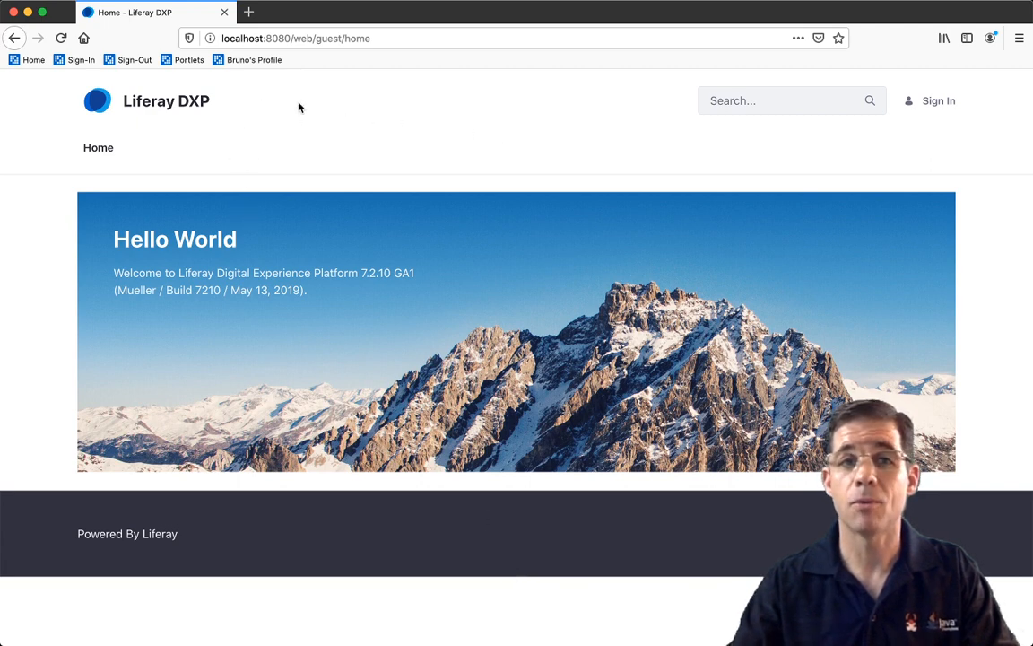
click(81, 60)
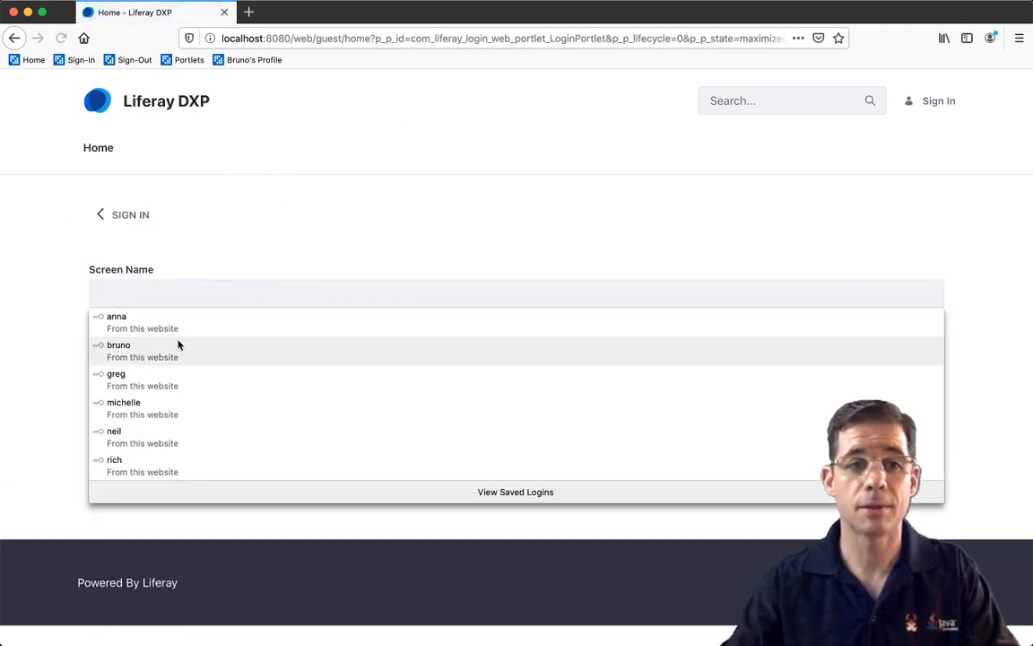
click(129, 438)
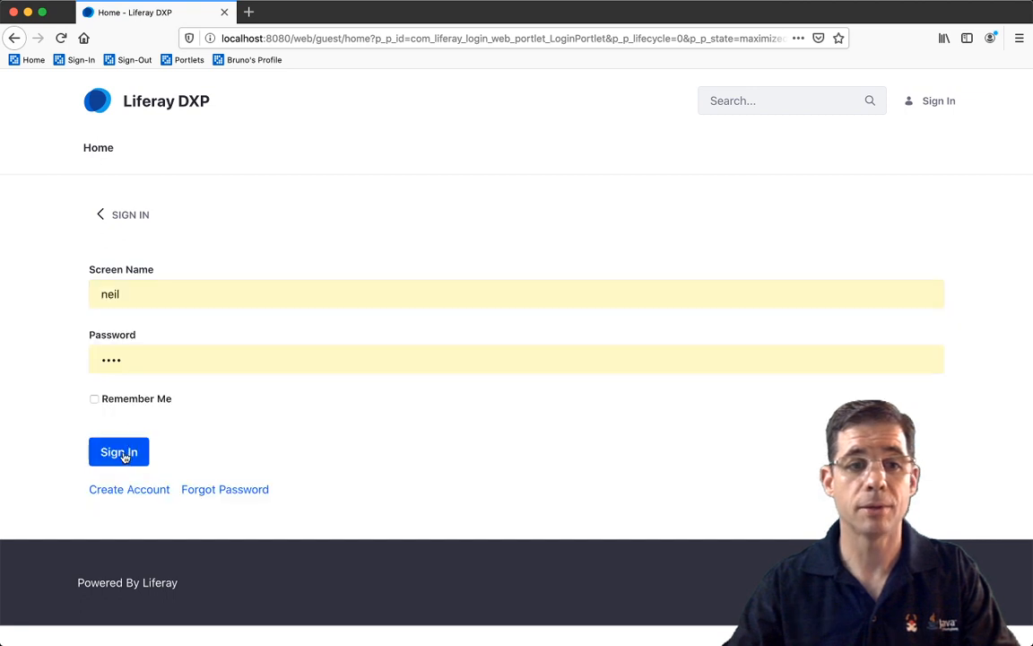
click(125, 459)
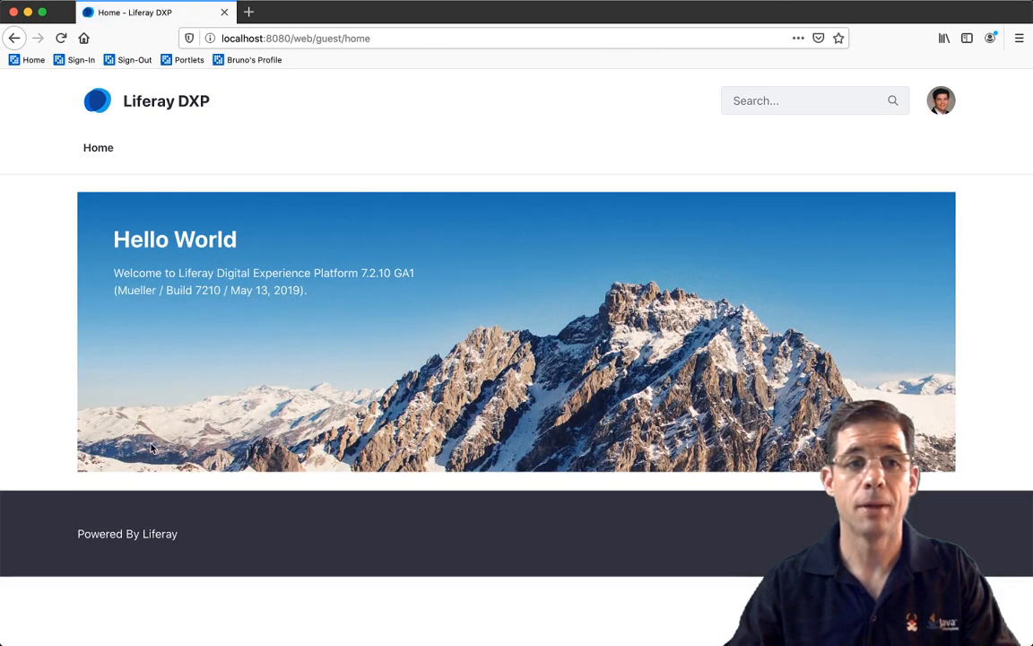
Open the Blog page of the administrator's profile and rate the report design entry as bad.
click(240, 61)
click(166, 147)
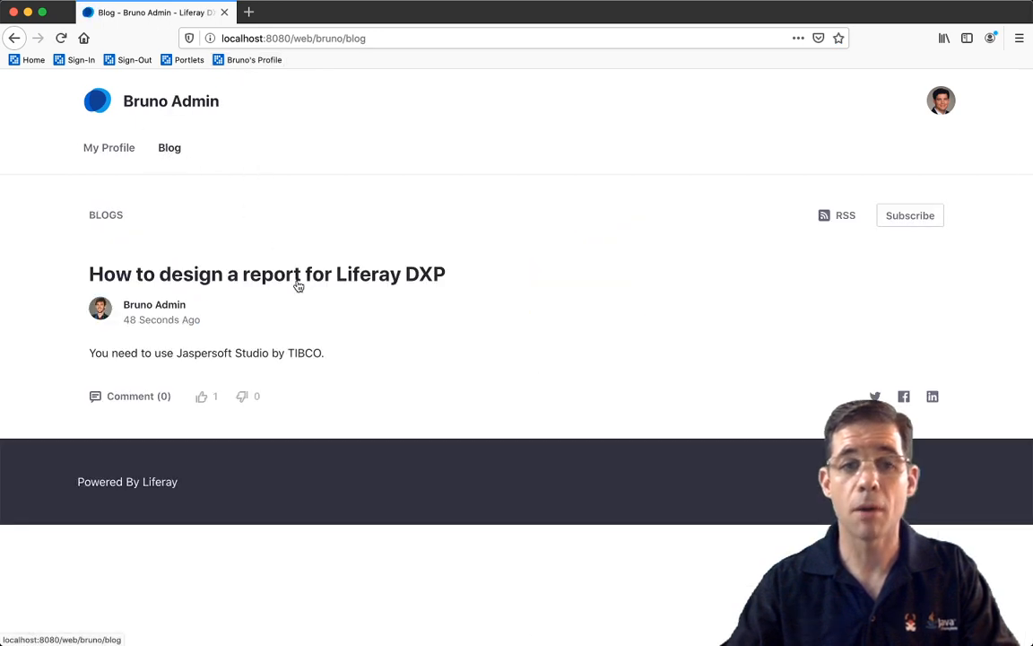
click(241, 396)
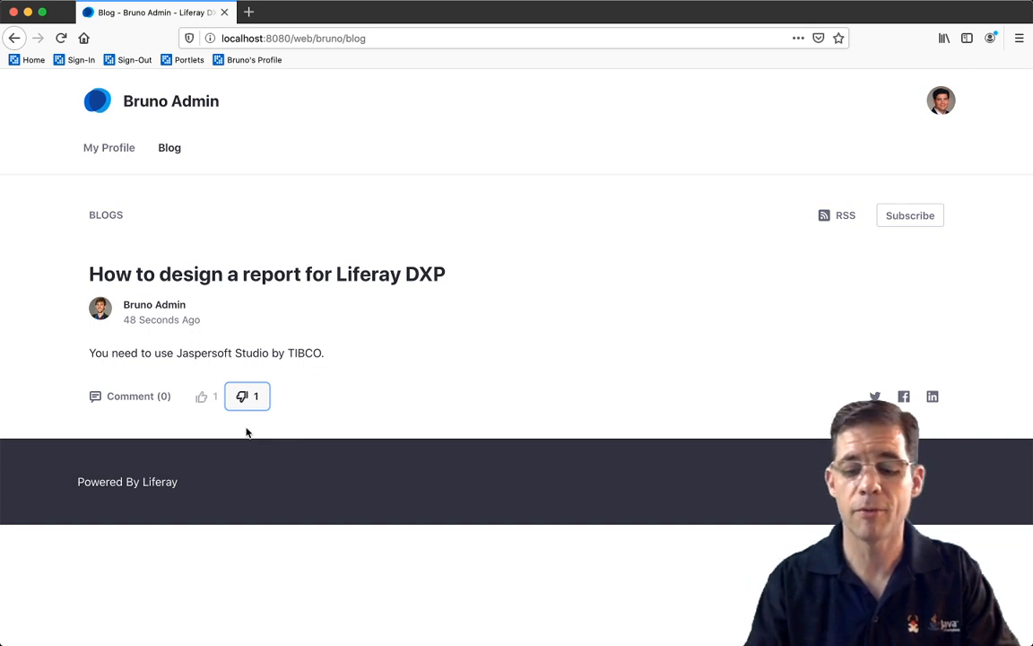
Switch to the MySQL terminal and rerun SELECT * FROM RatingsStats; to check the stored ratings.
key(super+Tab)
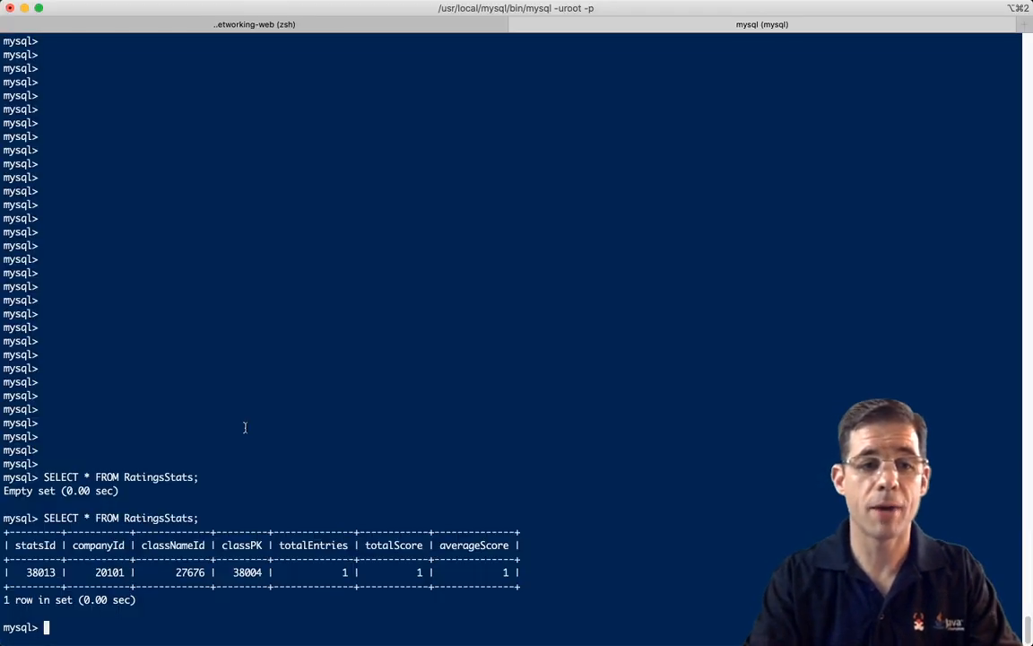
key(Up)
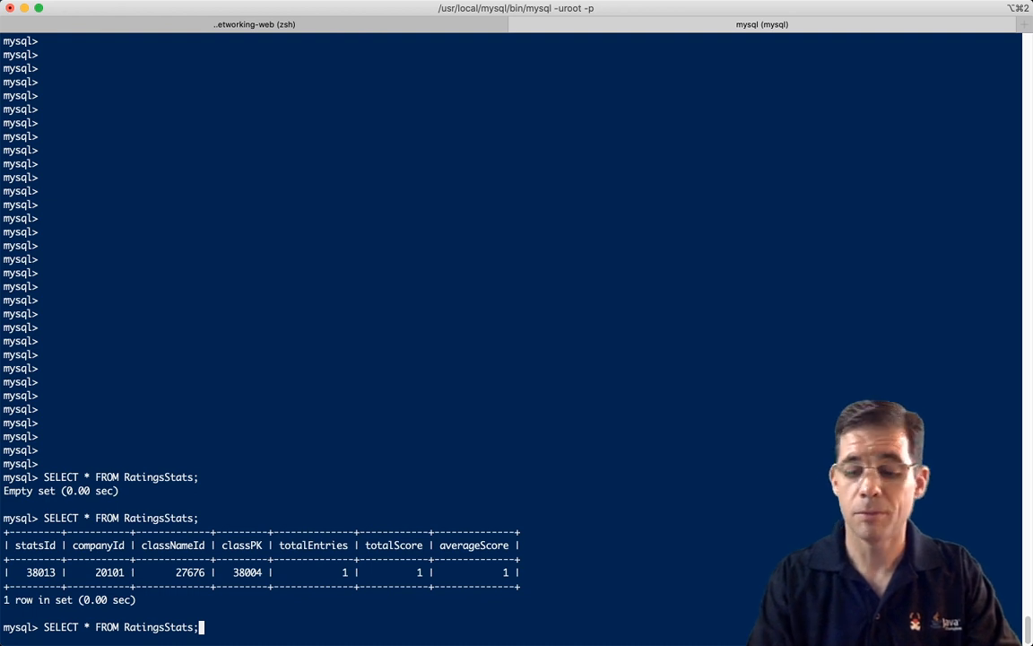
key(Return)
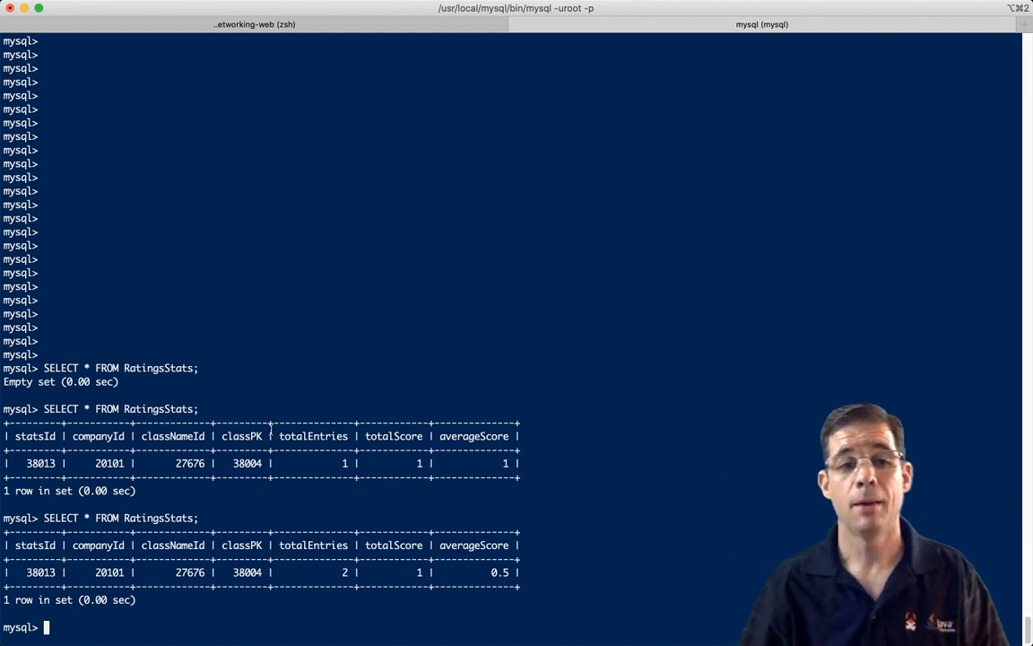
Switch to Firefox, sign out of Liferay DXP, and sign in as another user with the third saved login.
key(super+Tab)
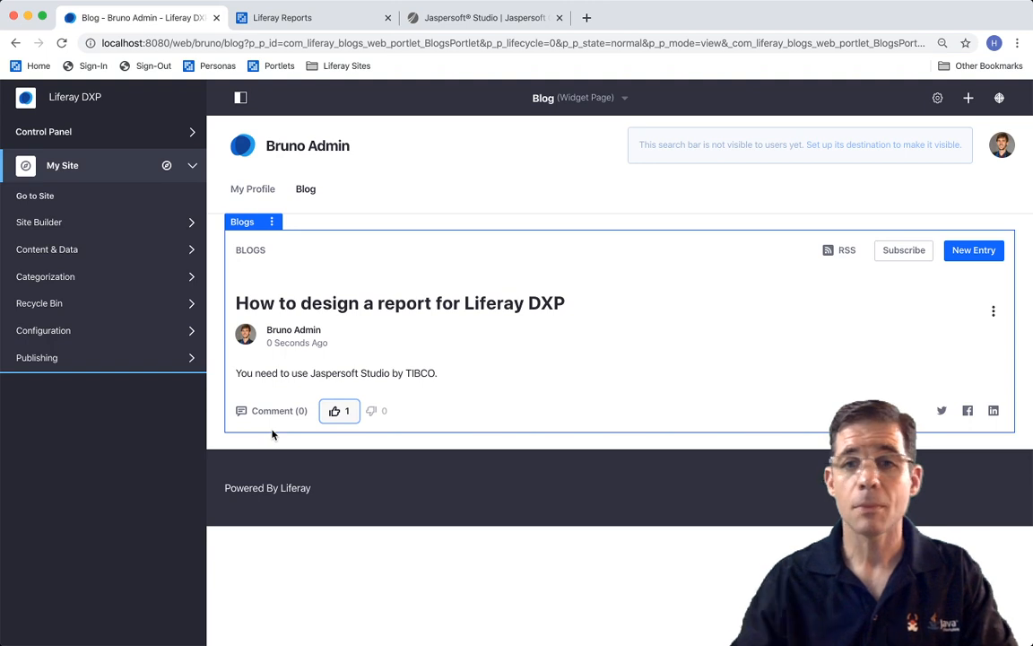
key(super+Tab)
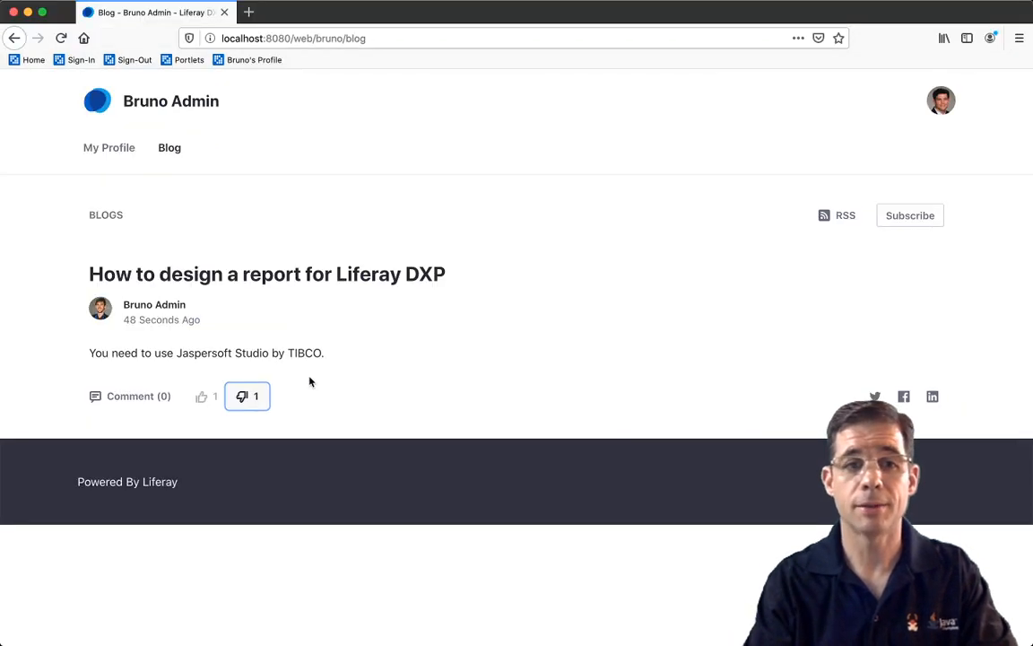
click(940, 101)
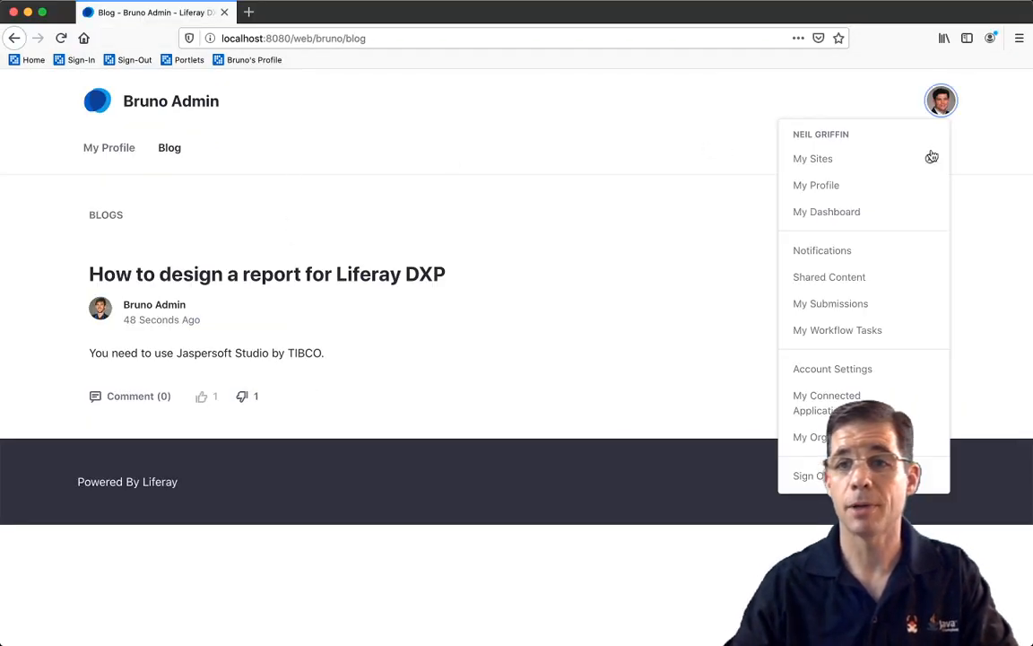
click(818, 482)
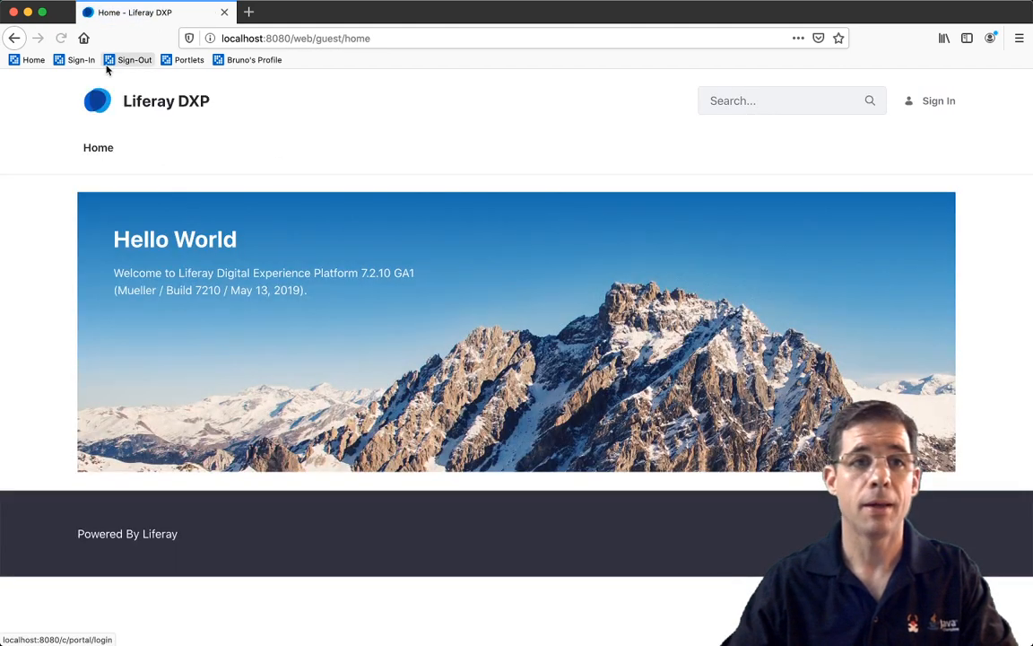
click(77, 63)
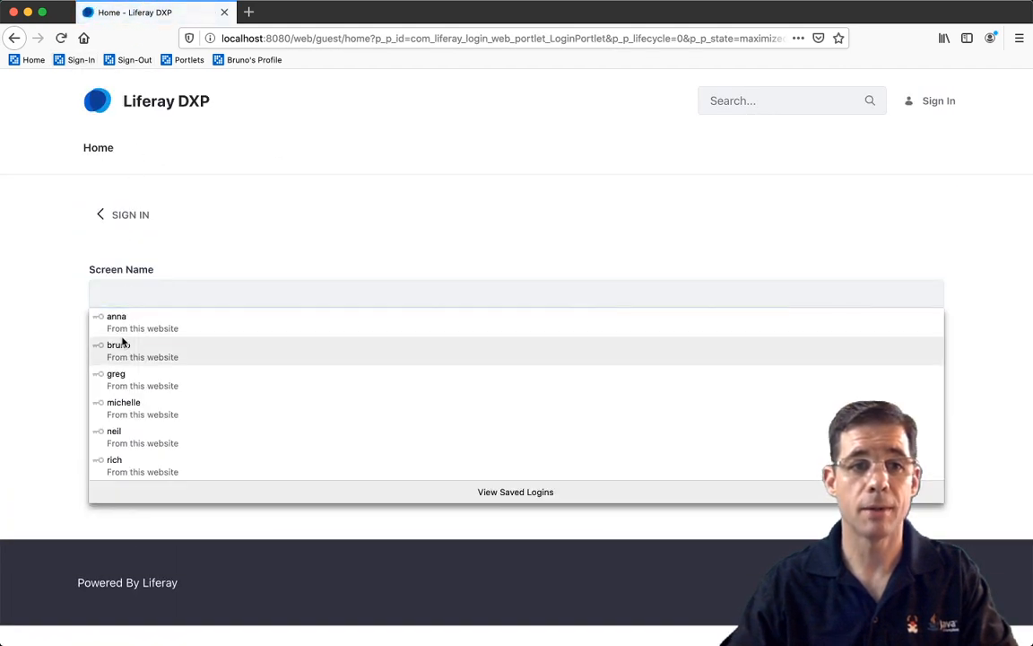
click(122, 373)
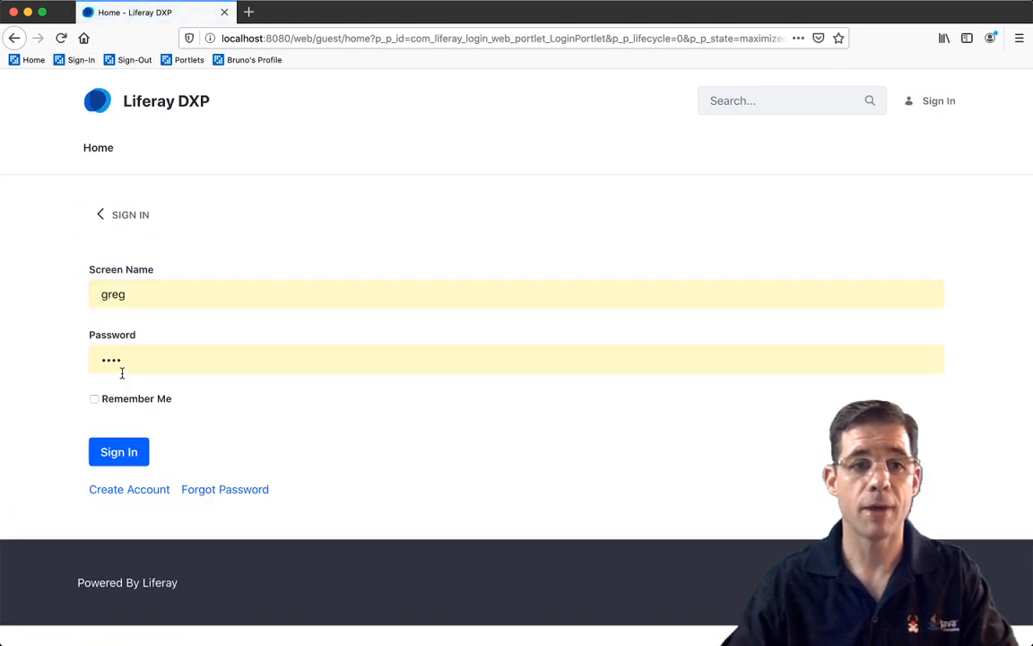
click(120, 457)
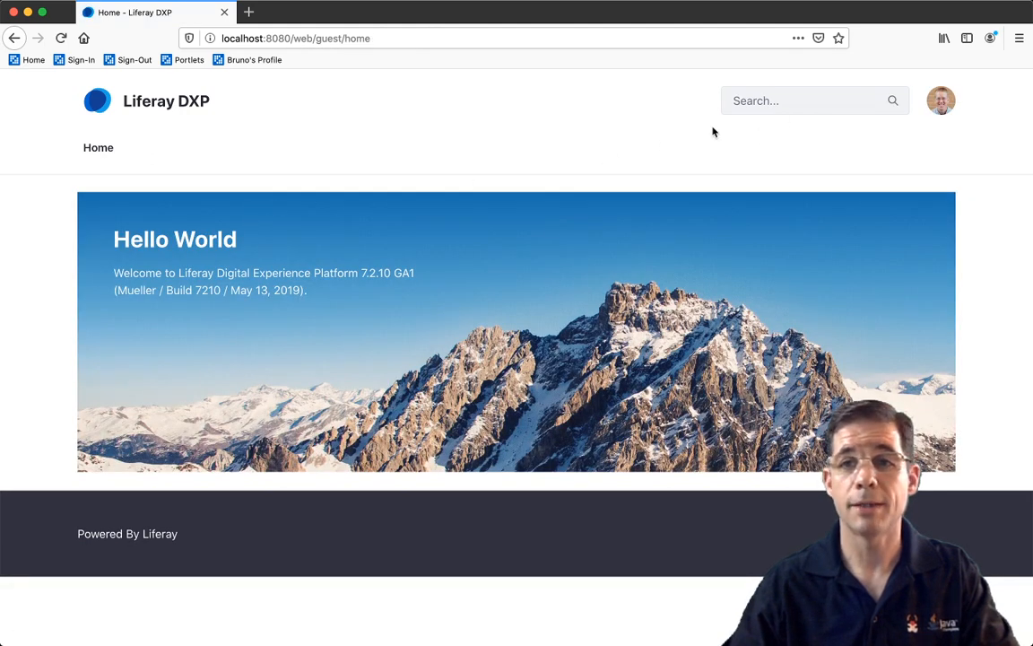
Rate the report design entry on the administrator's Blog page as good, and rerun SELECT * FROM RatingsStats; in the MySQL terminal.
click(259, 61)
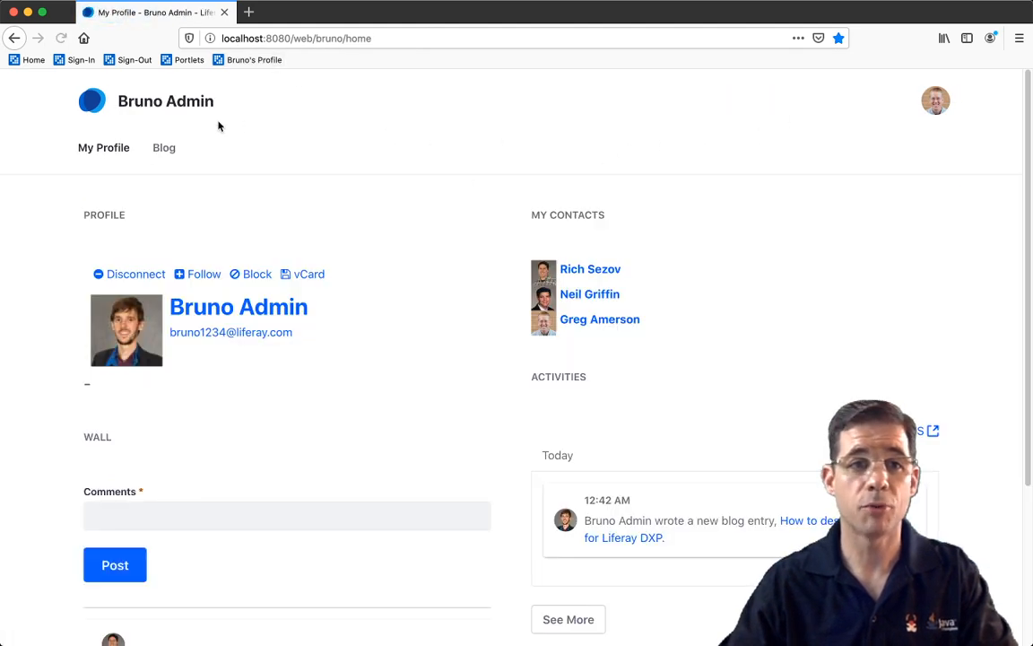
click(163, 153)
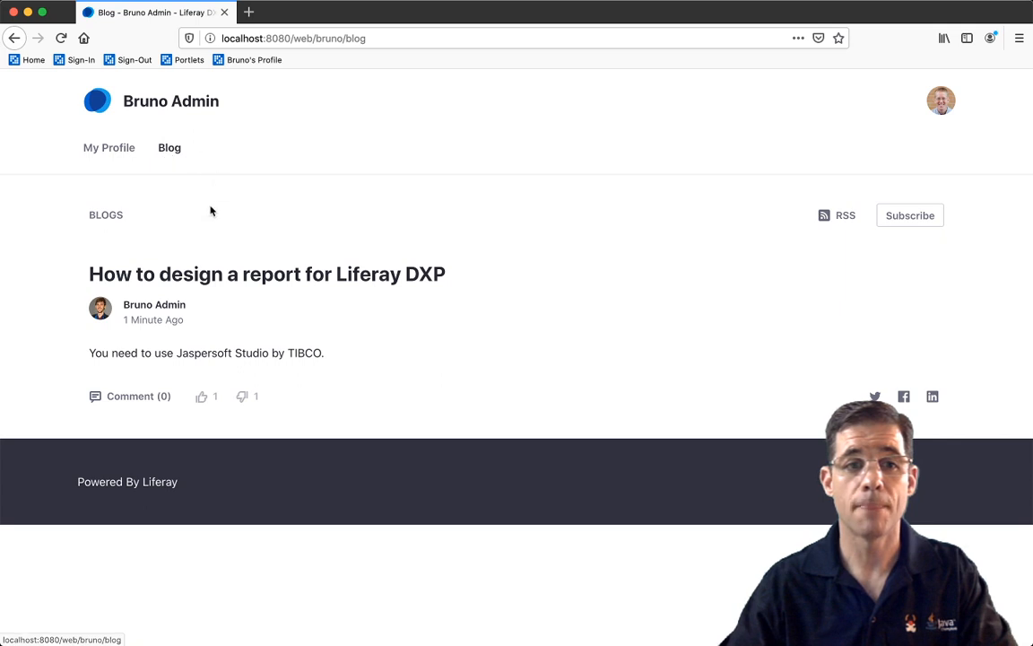
click(203, 398)
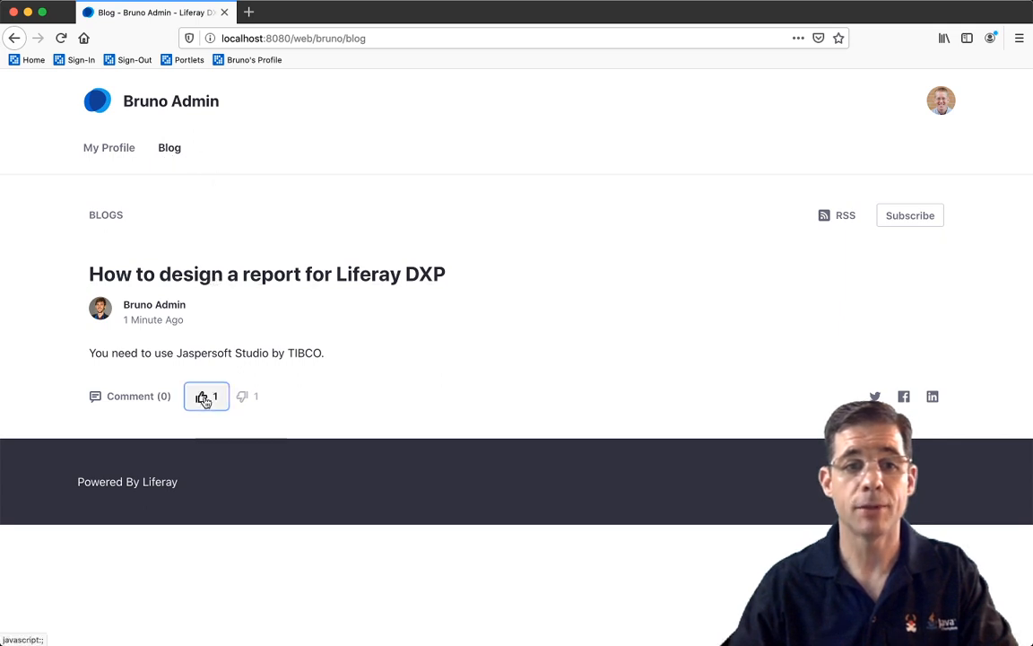
key(super+Tab)
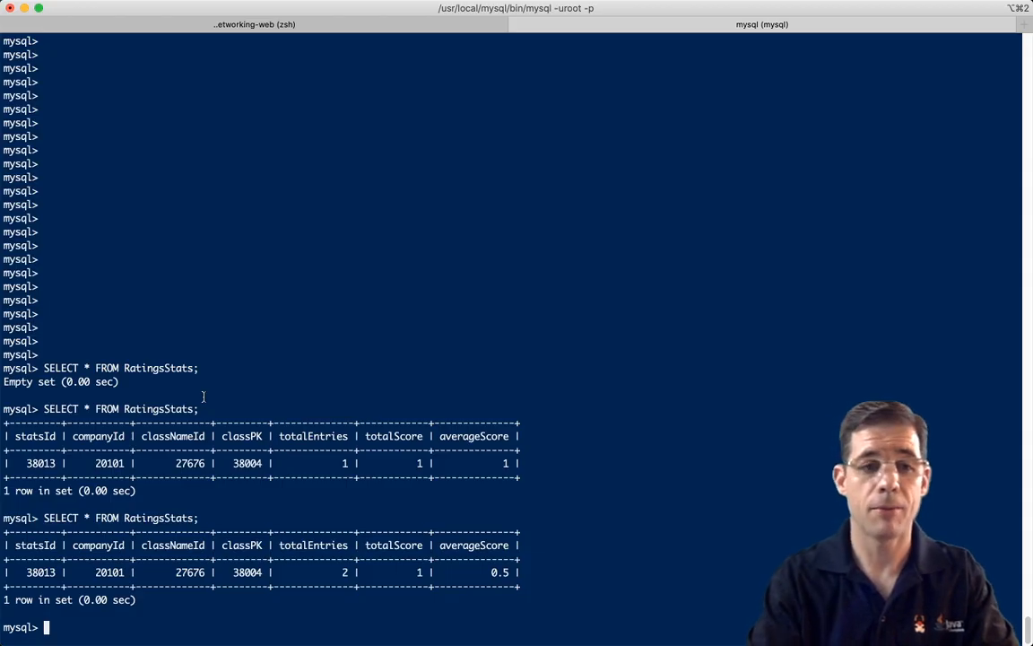
key(Up)
key(Return)
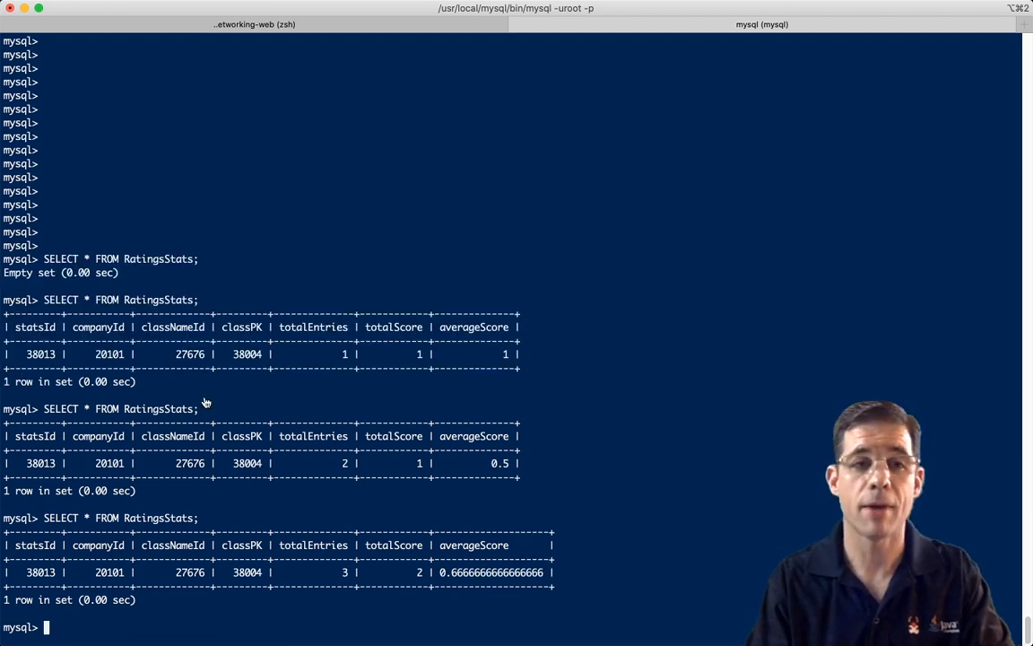
Return to Firefox, sign out of Liferay DXP, and sign in as another user with the sixth saved login.
key(super+Tab)
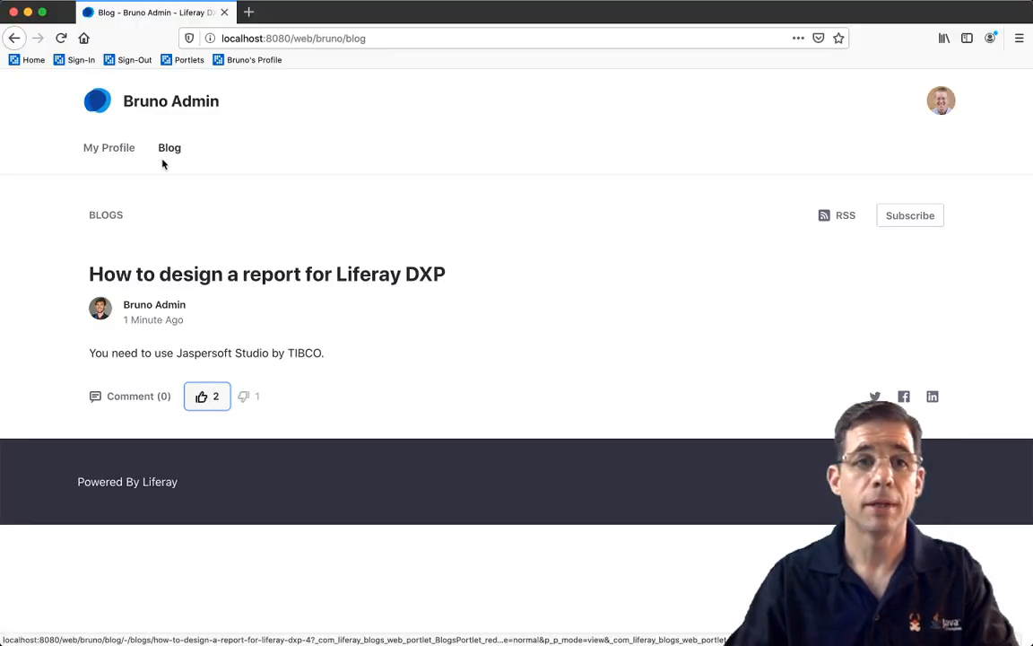
click(938, 102)
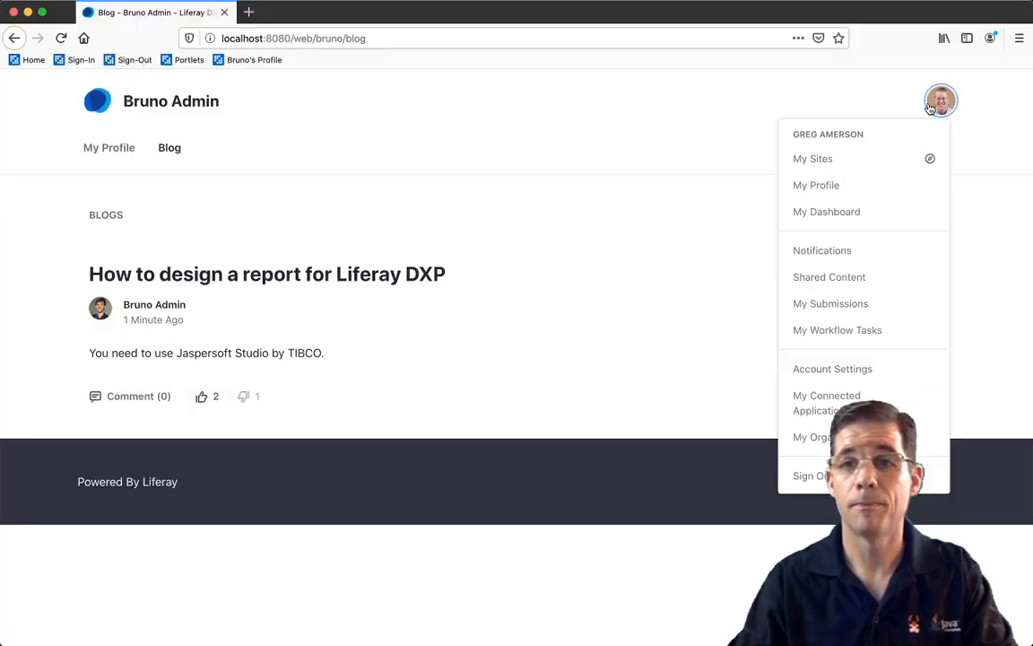
click(802, 481)
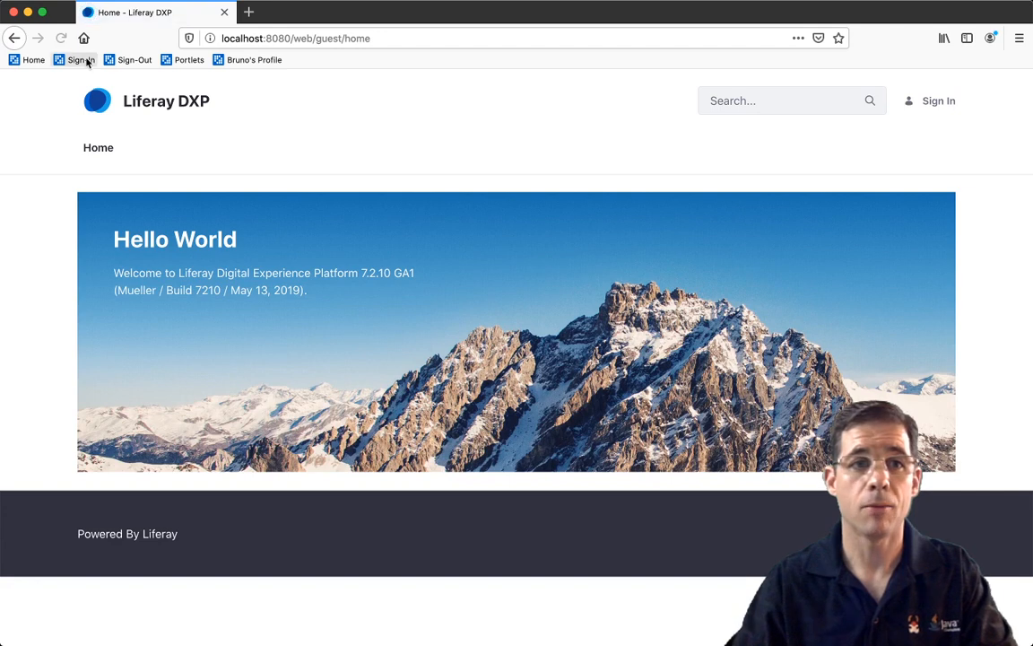
click(79, 59)
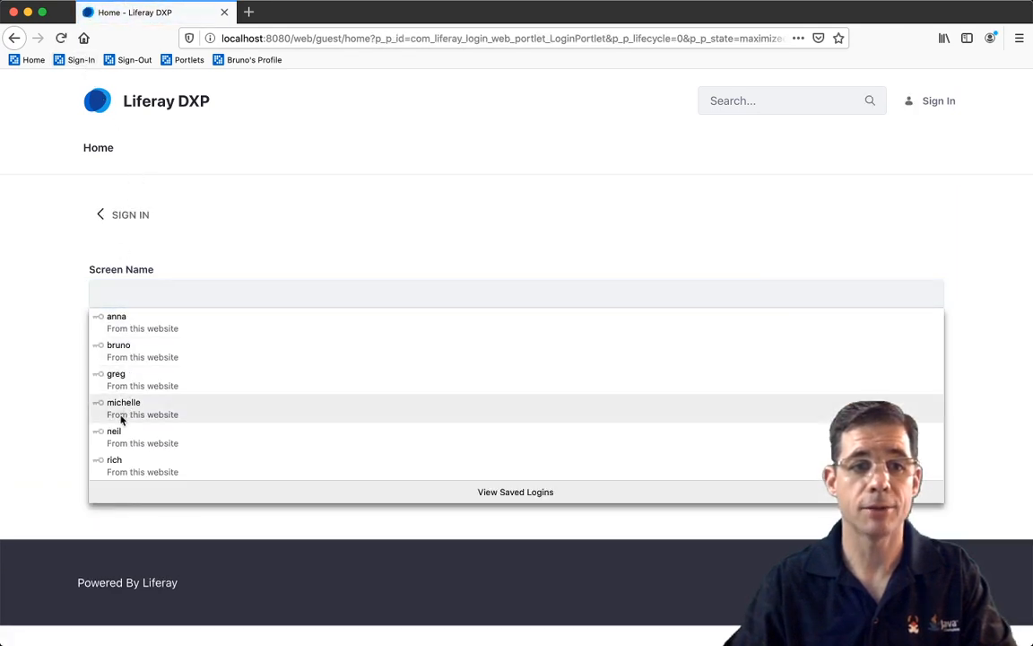
click(115, 461)
click(120, 452)
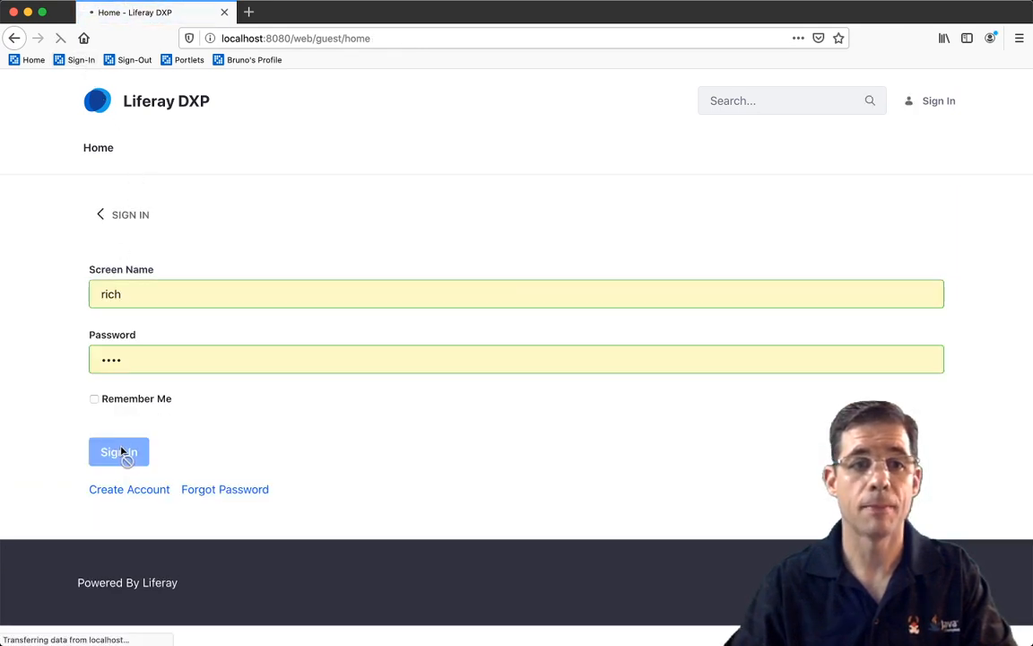
Give the administrator's report design blog entry a good rating as this user, and query RatingsStats again in the MySQL terminal.
click(260, 60)
click(172, 191)
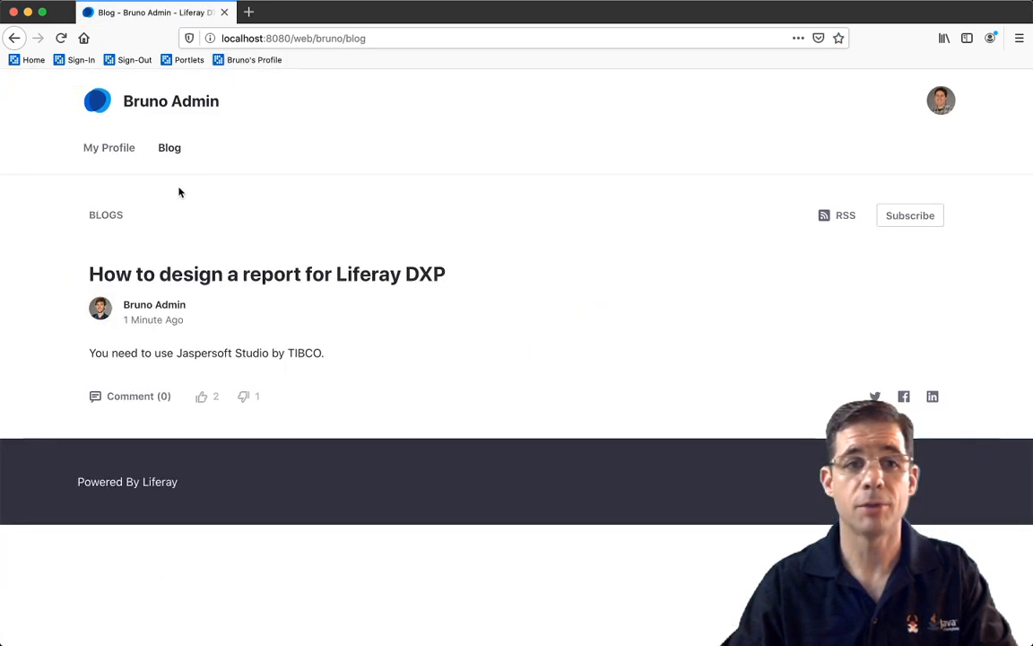
click(202, 400)
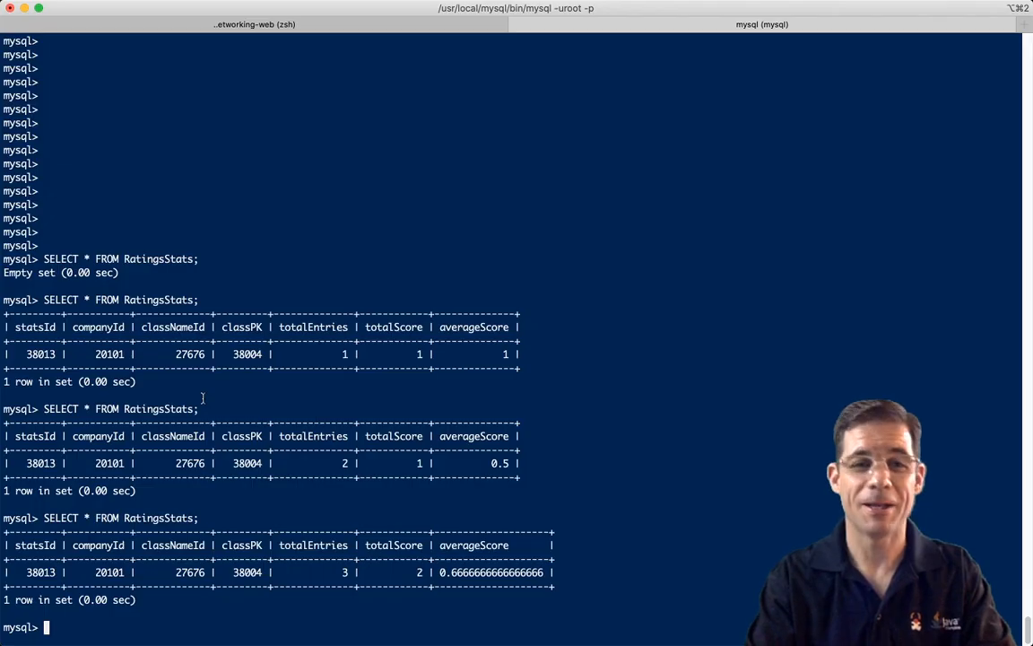
key(Up)
key(Return)
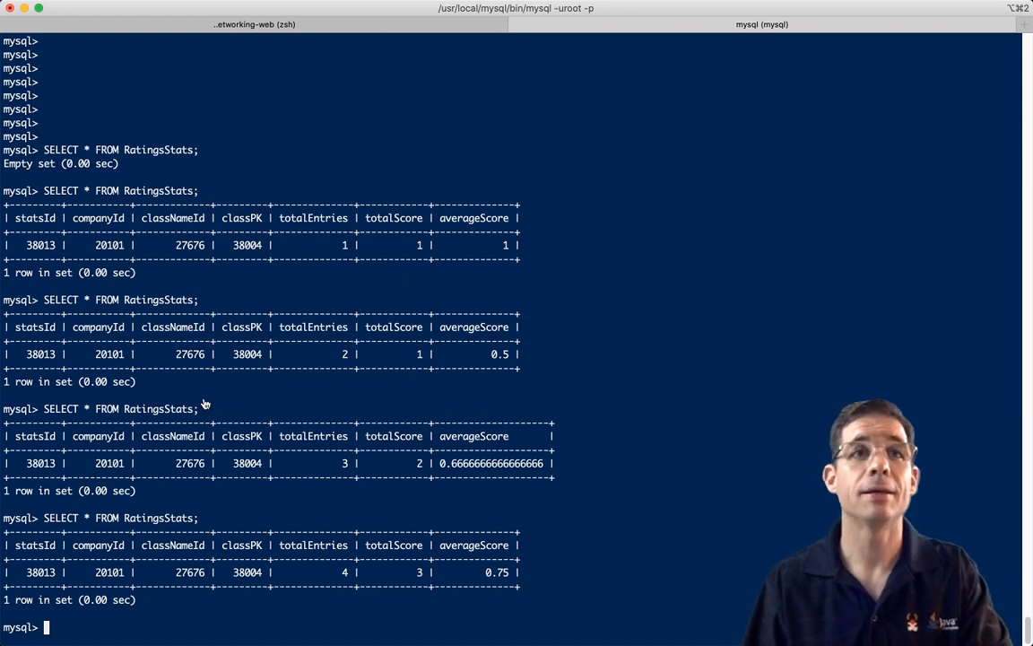
Switch to Jaspersoft Studio and examine the JDBC driver, URL and username of the Liferay MySQL Data Adapter without changing them.
key(super+Tab)
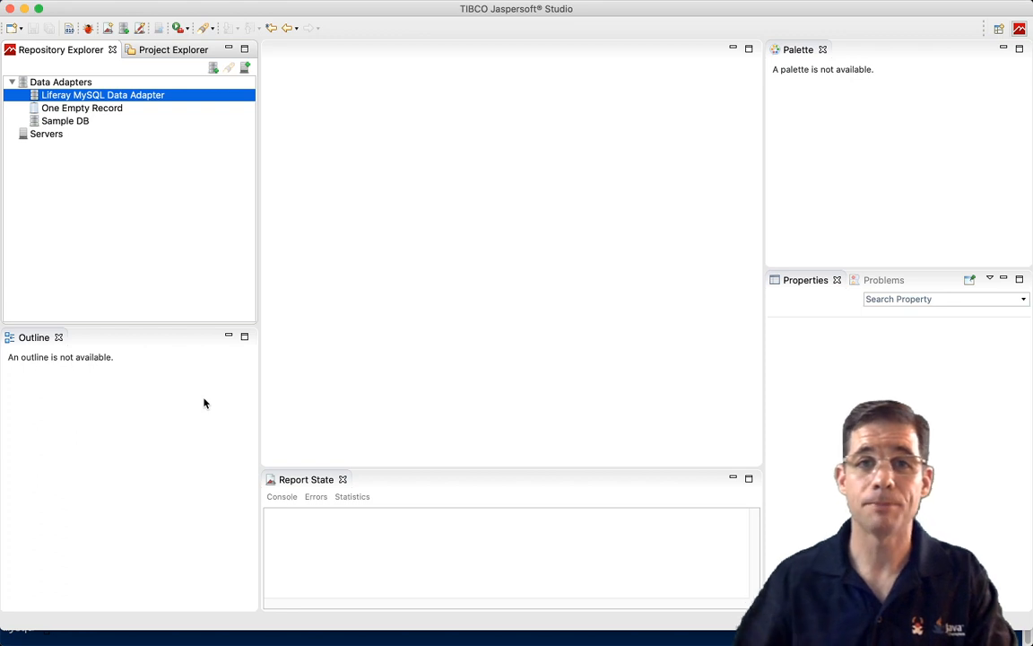
right_click(94, 100)
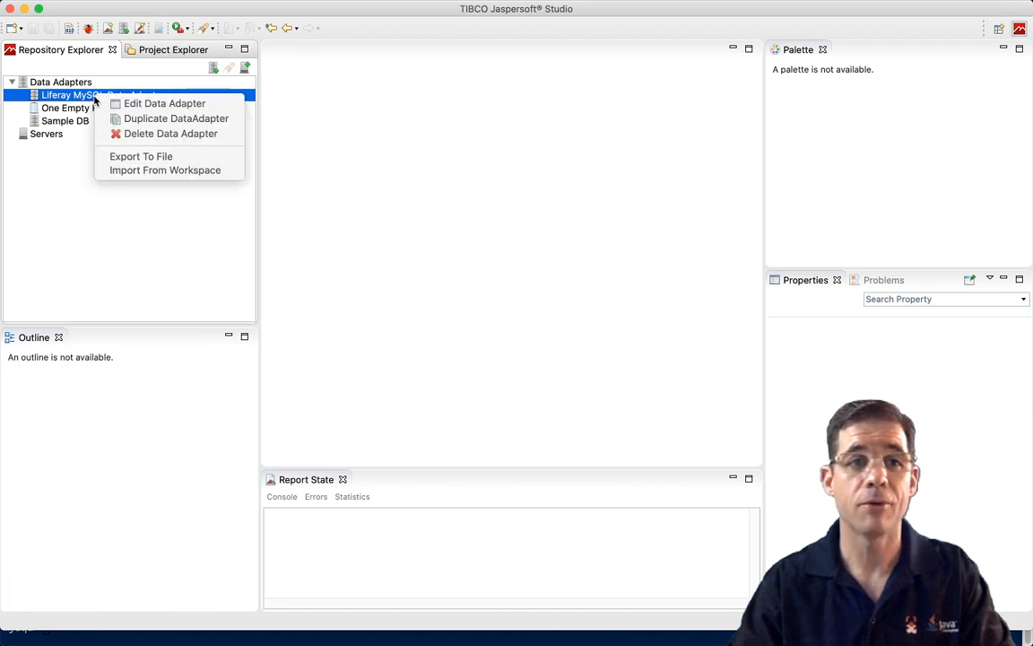
click(166, 102)
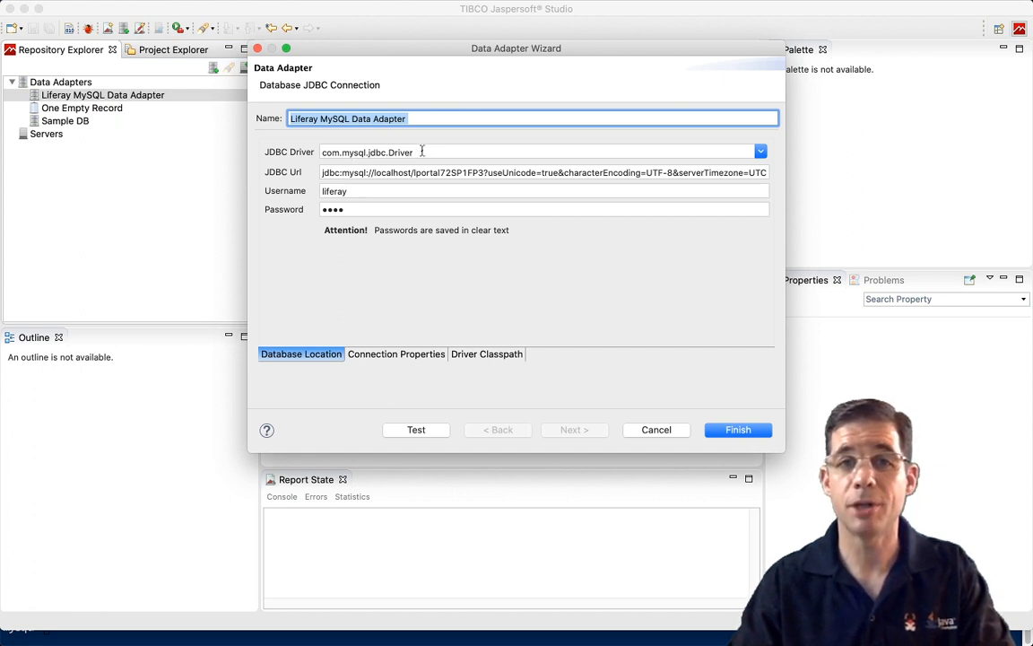
click(402, 172)
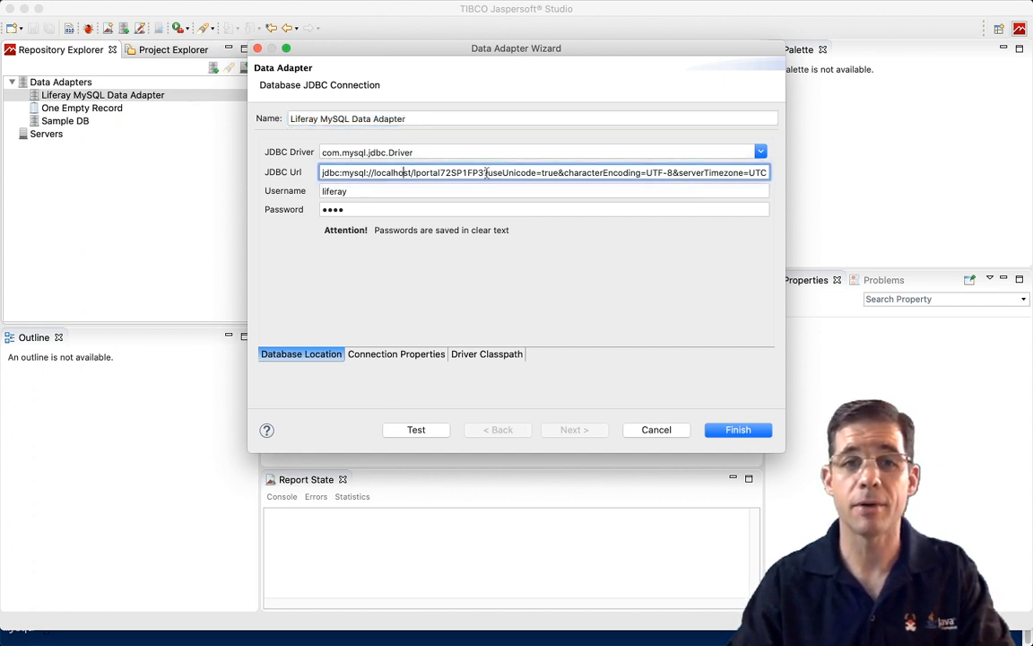
click(392, 190)
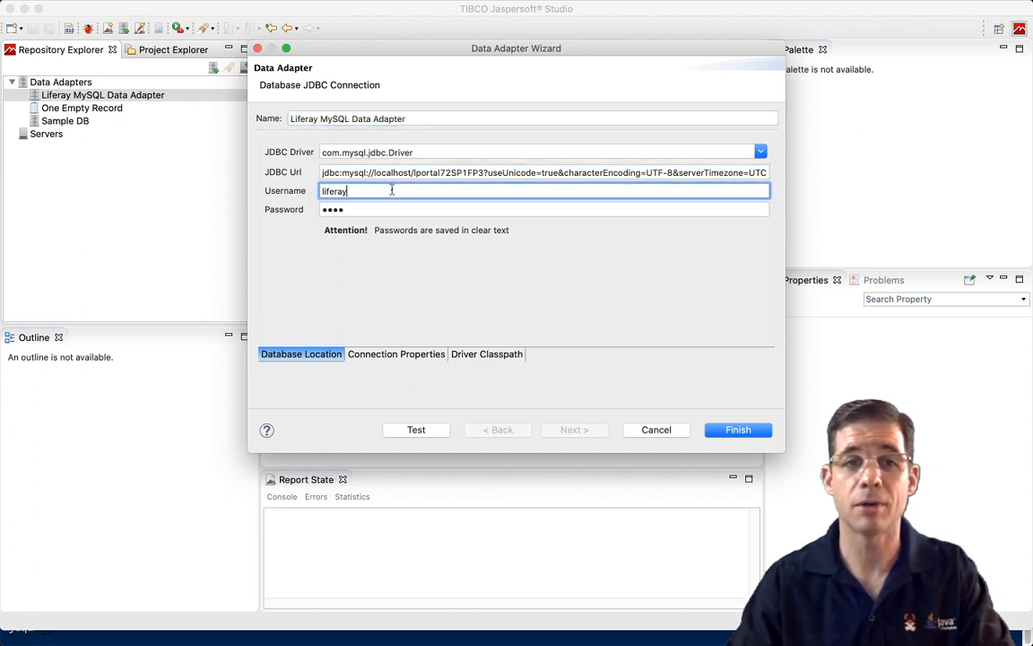
click(656, 429)
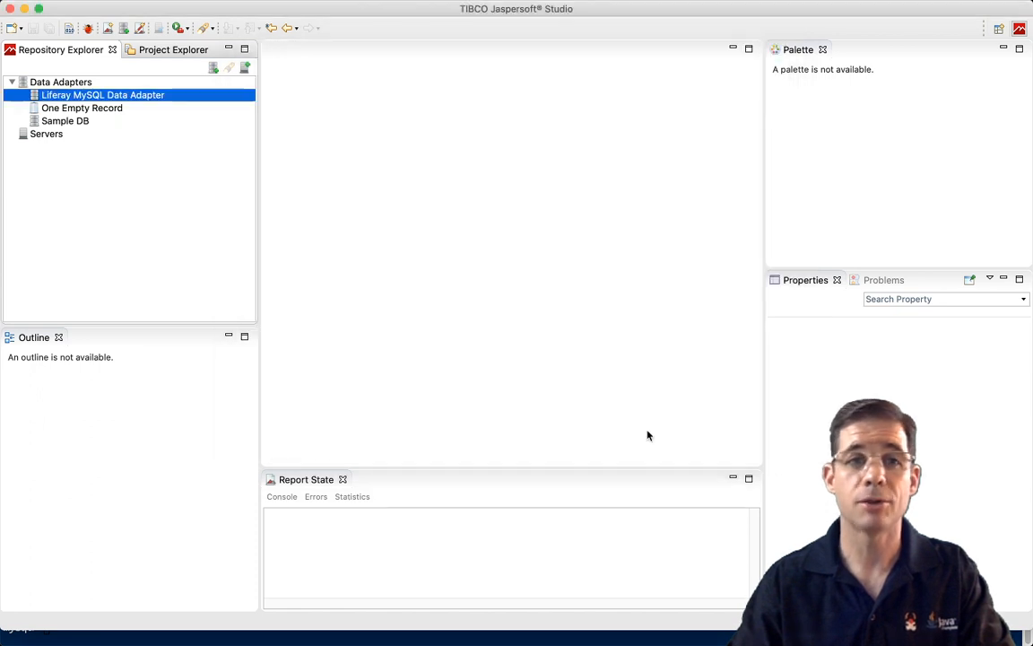
Start a new Jasper Report in the MyReports project based on the Simple Blue template.
click(163, 51)
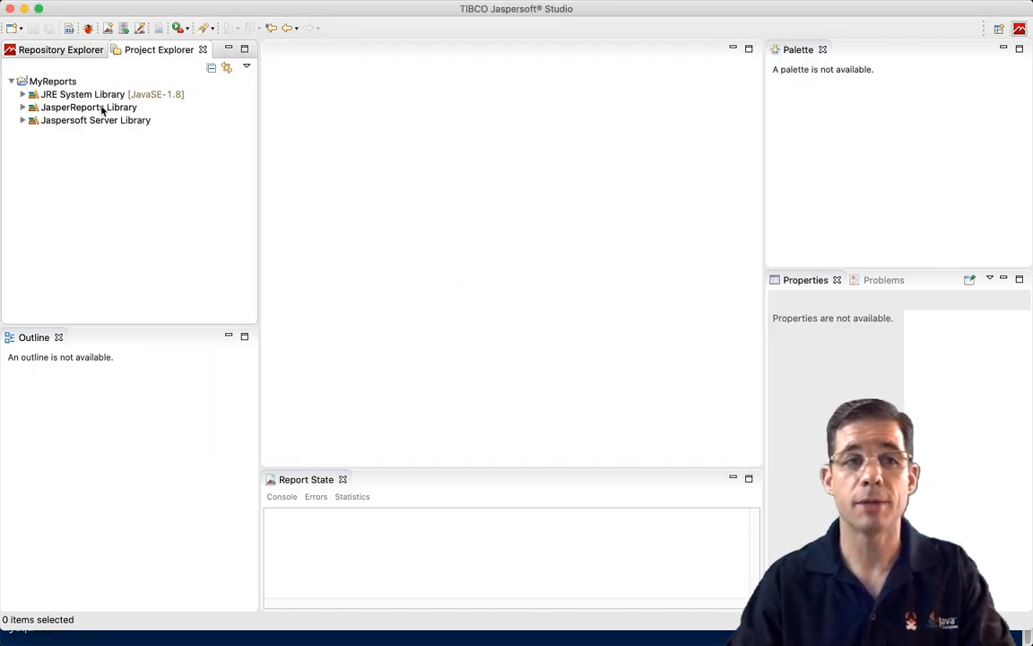
click(11, 27)
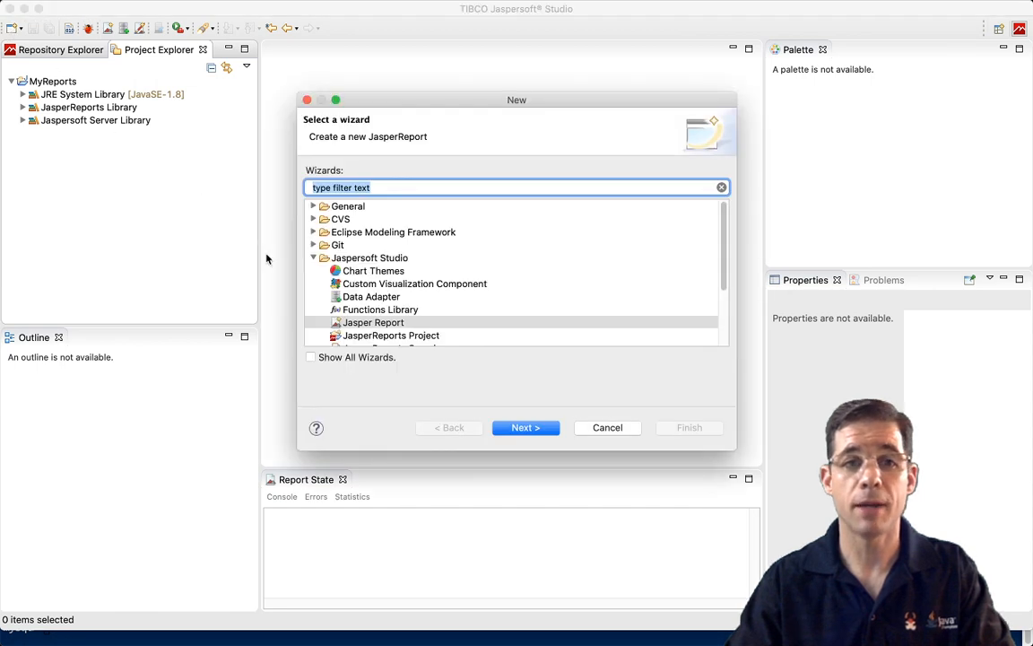
click(351, 324)
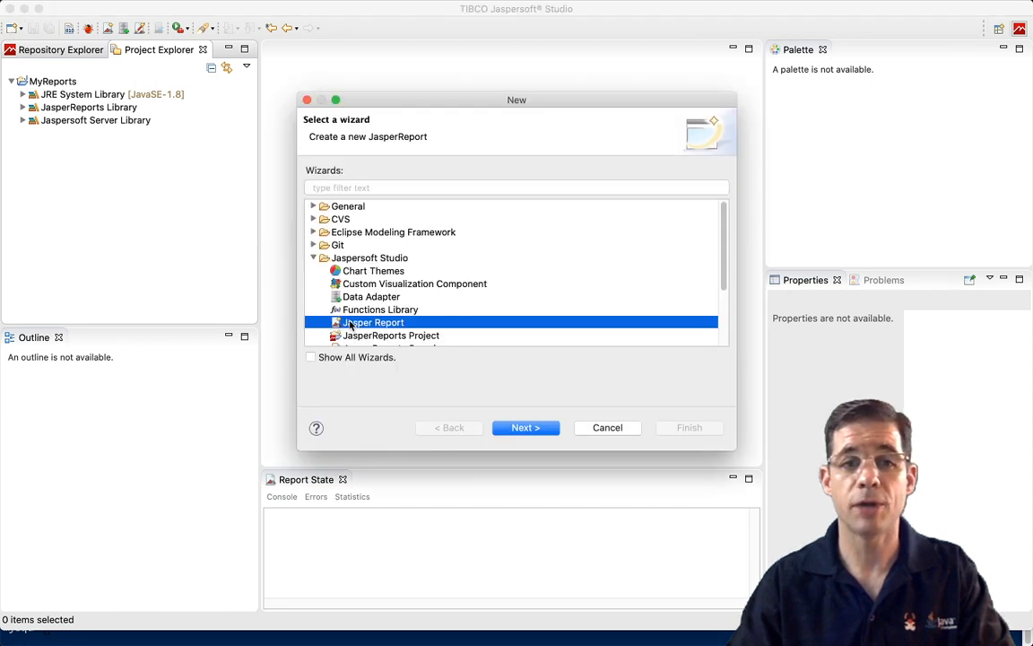
click(525, 429)
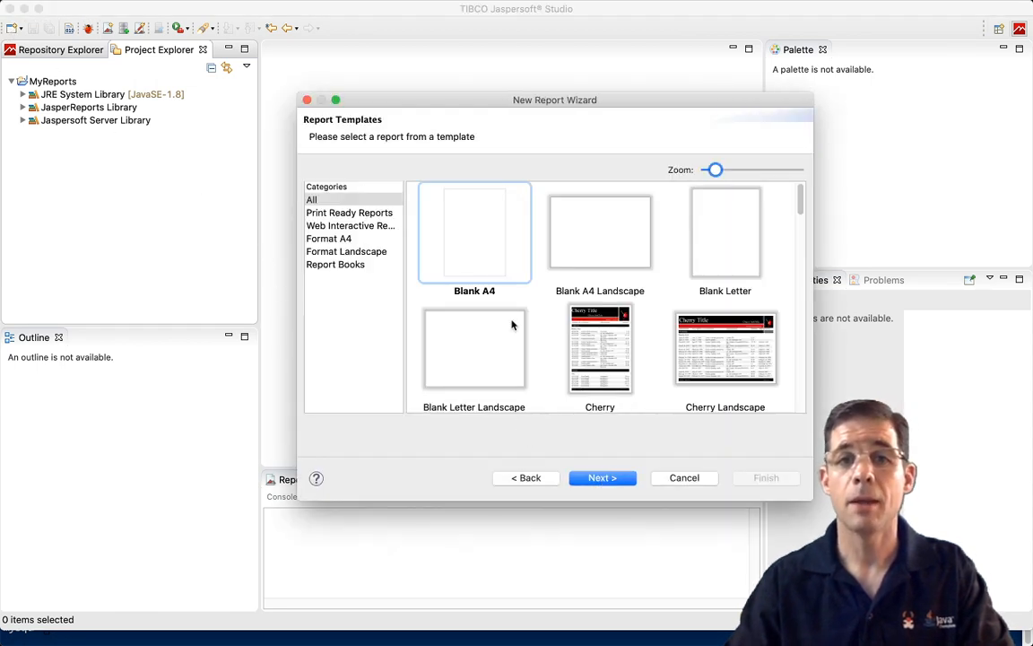
scroll(538, 323, down, 5)
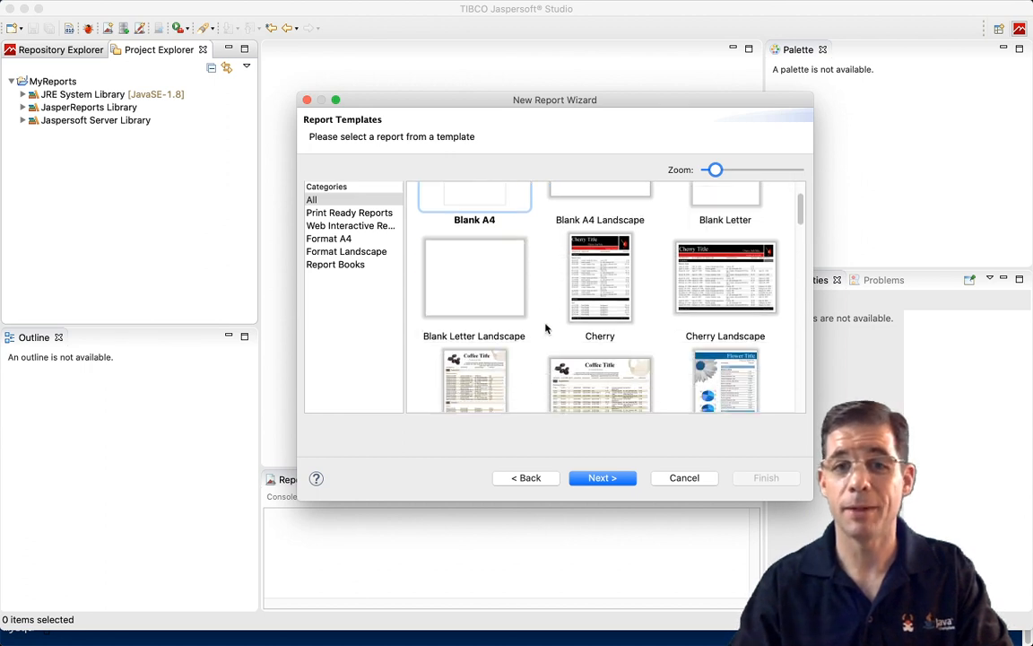
scroll(545, 328, down, 3)
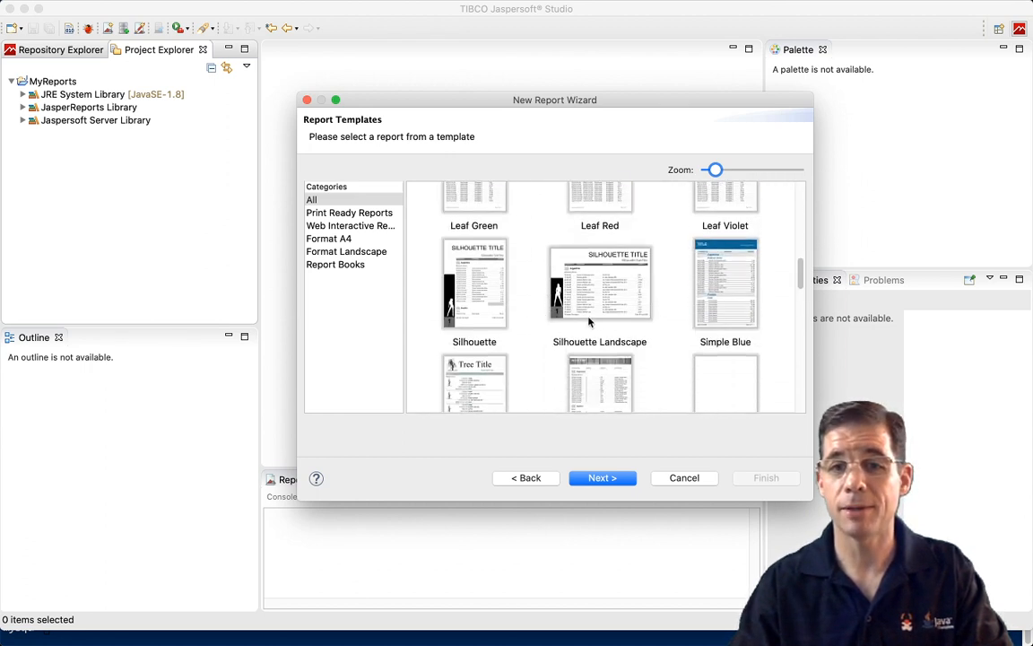
click(708, 287)
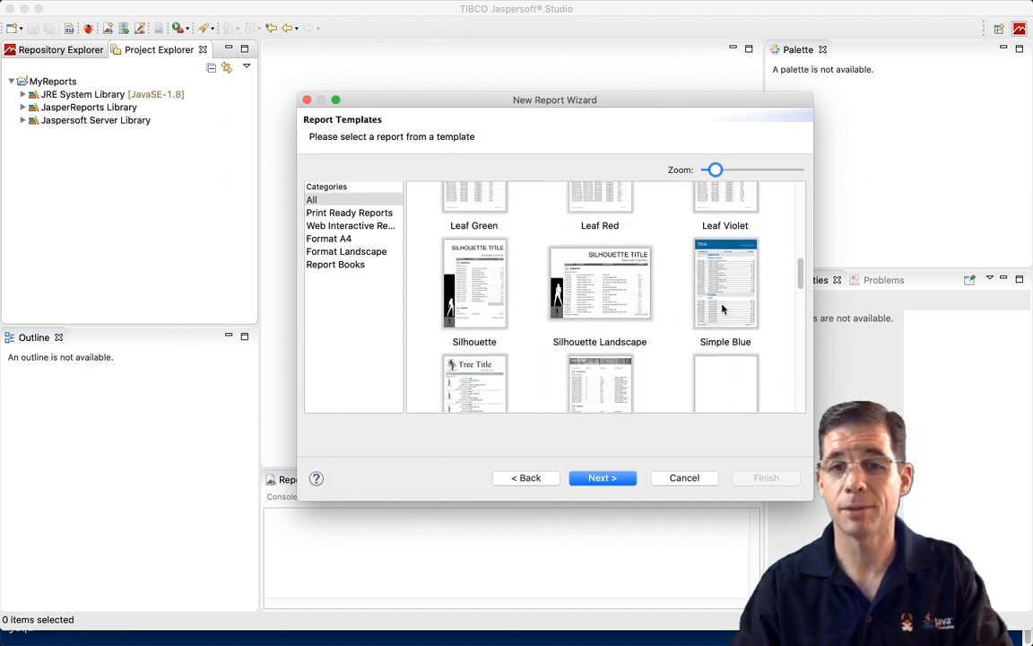
click(603, 477)
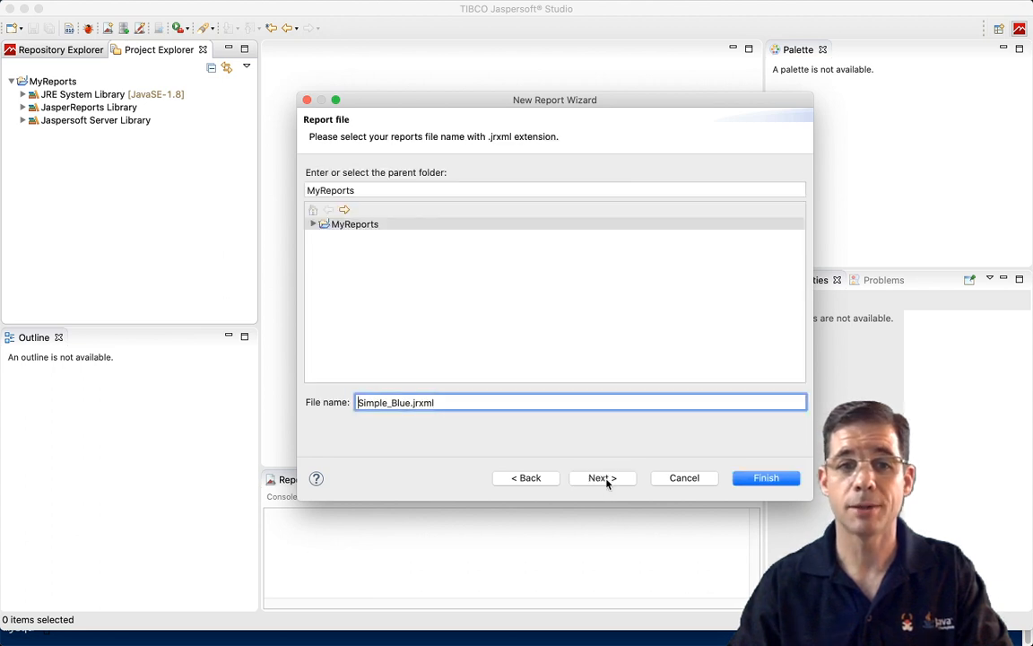
Name the report file ratings.jrxml in the MyReports folder and proceed to the data source settings.
drag(410, 404, 341, 405)
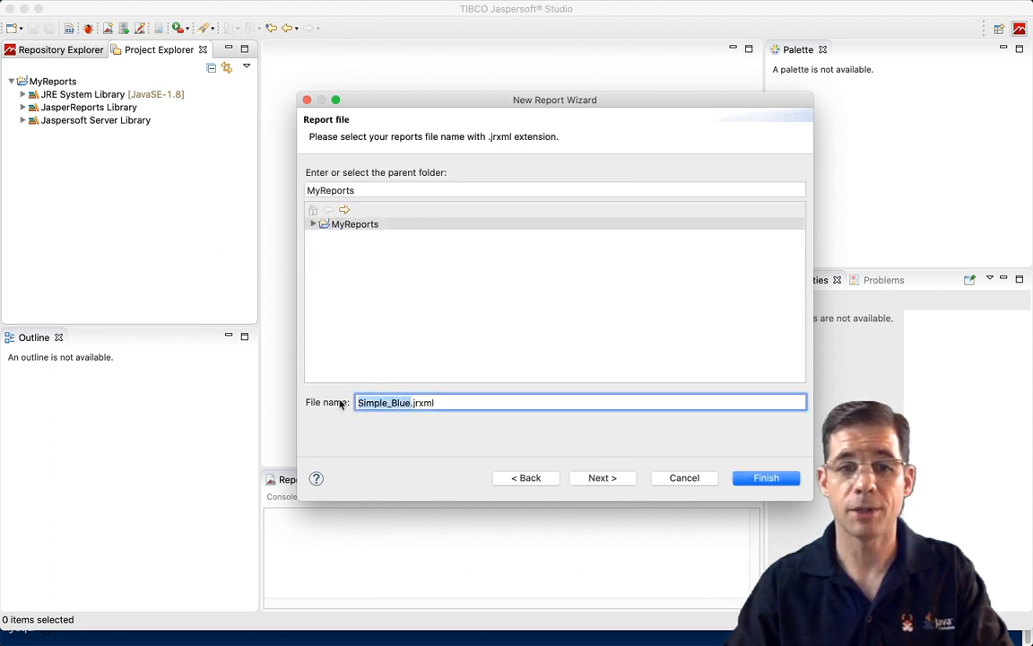
text(ratings)
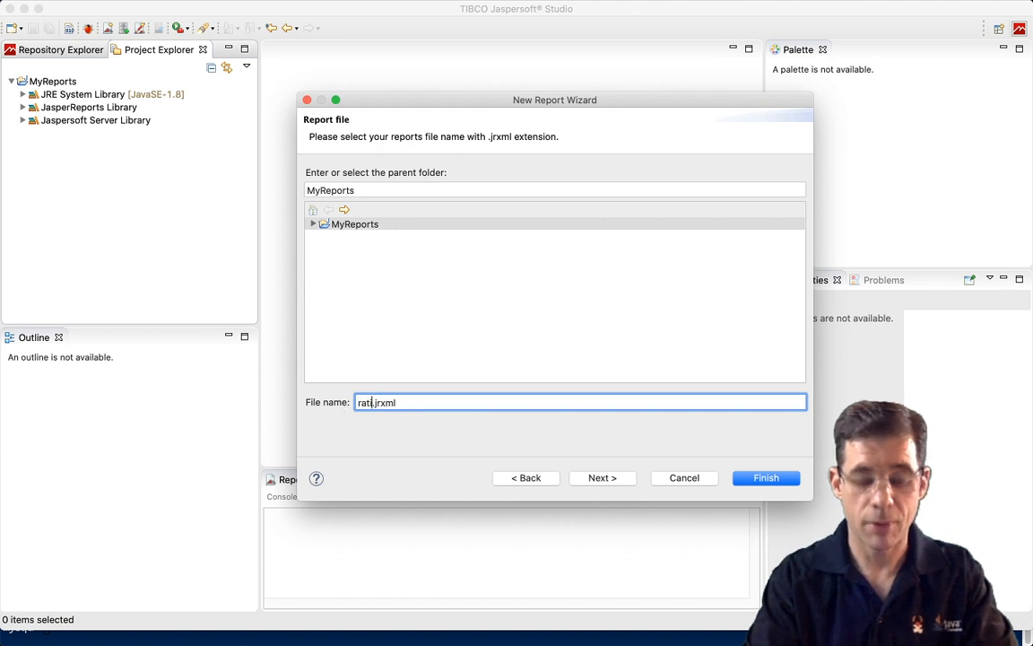
triple_click(405, 405)
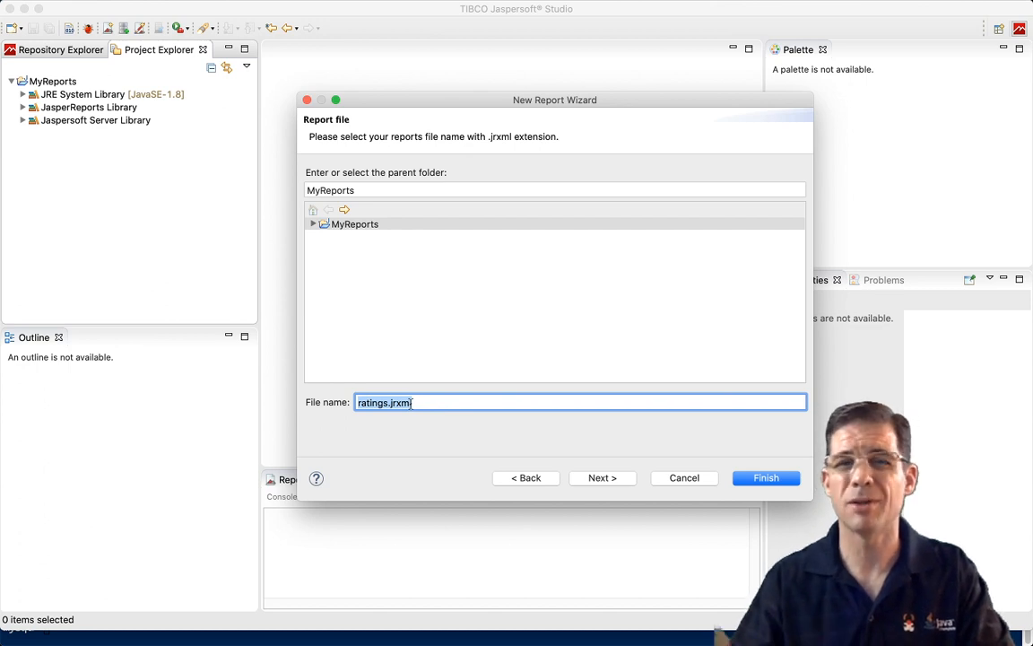
click(608, 485)
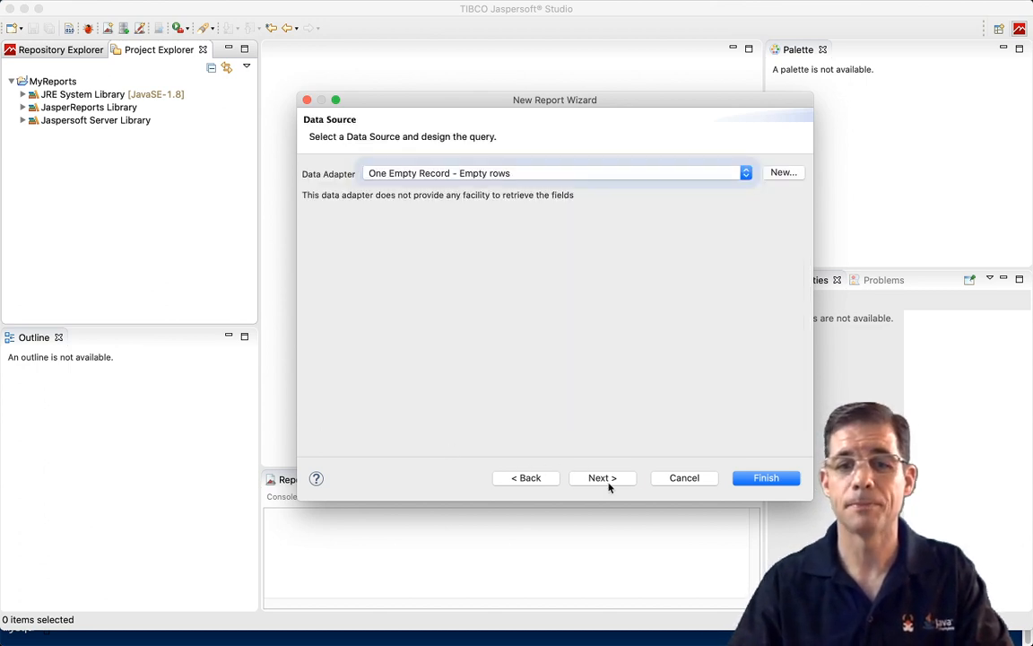
Choose the Liferay MySQL Data Adapter as the data source and select the AssetEntry table of the lportal72SP1FP3 database.
click(377, 172)
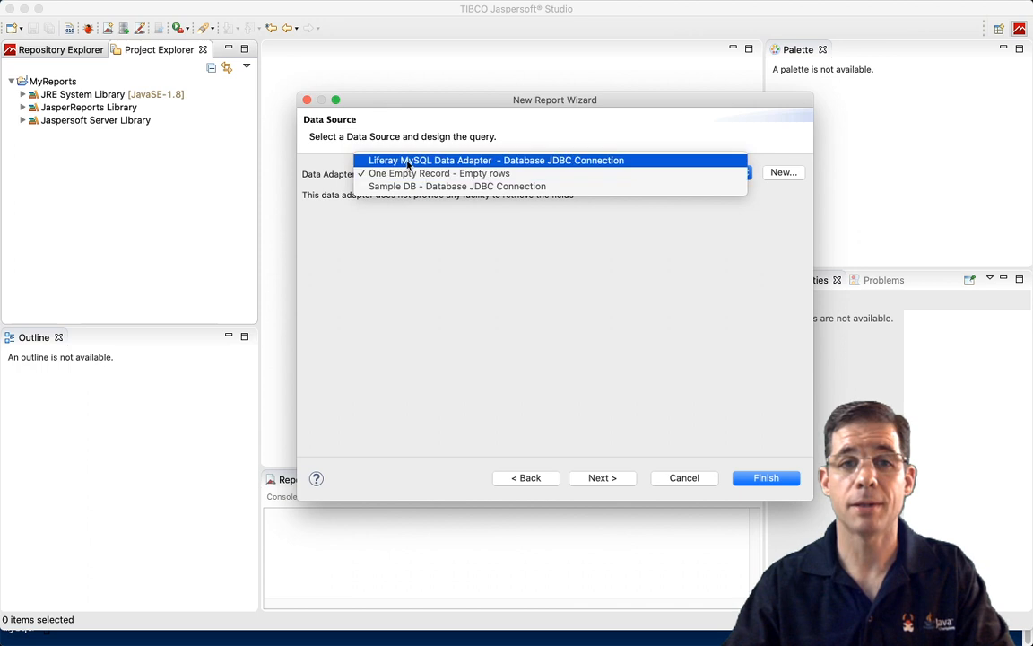
click(407, 161)
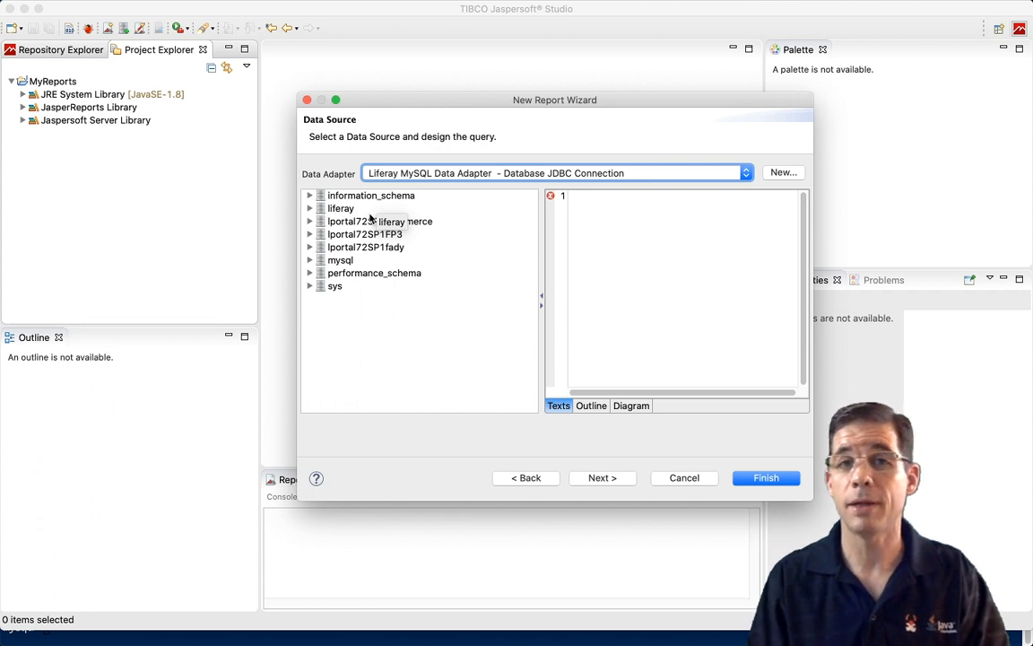
click(310, 234)
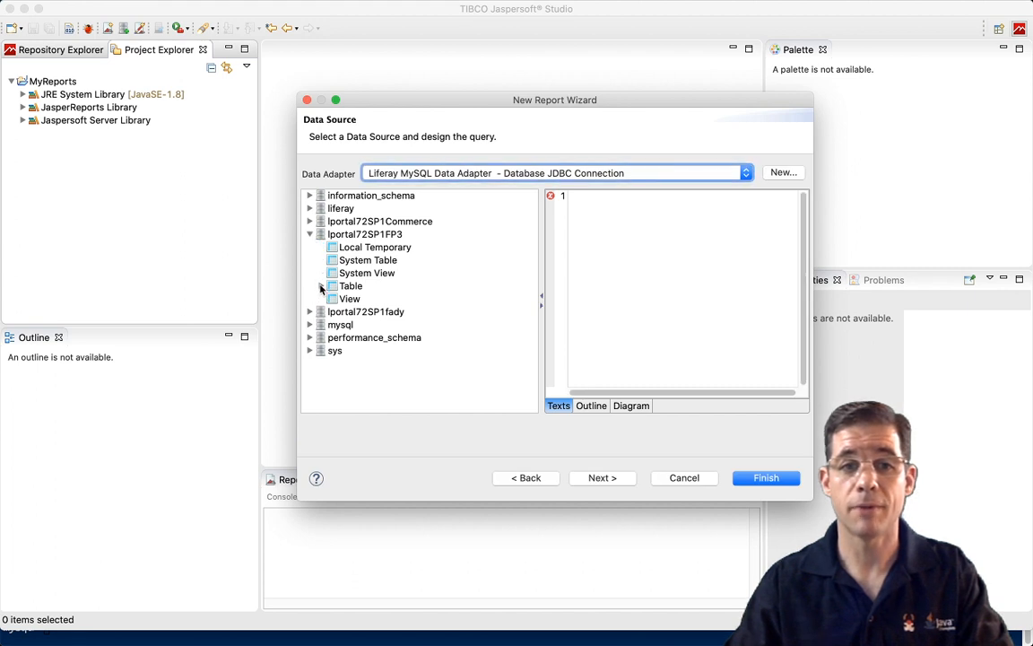
click(320, 285)
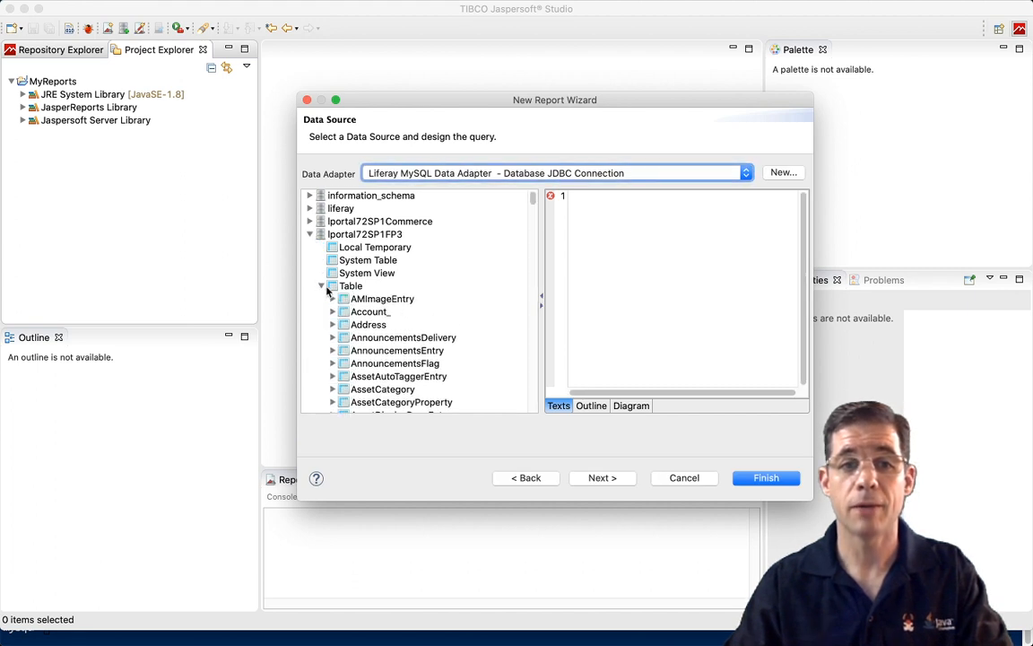
scroll(324, 291, down, 5)
scroll(336, 287, down, 2)
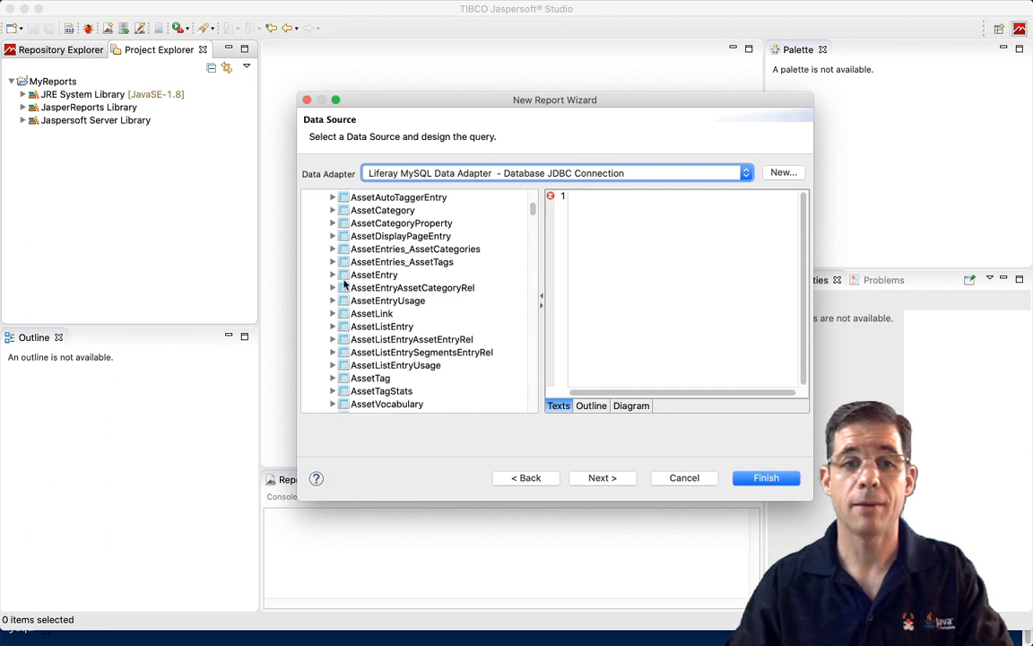
click(367, 276)
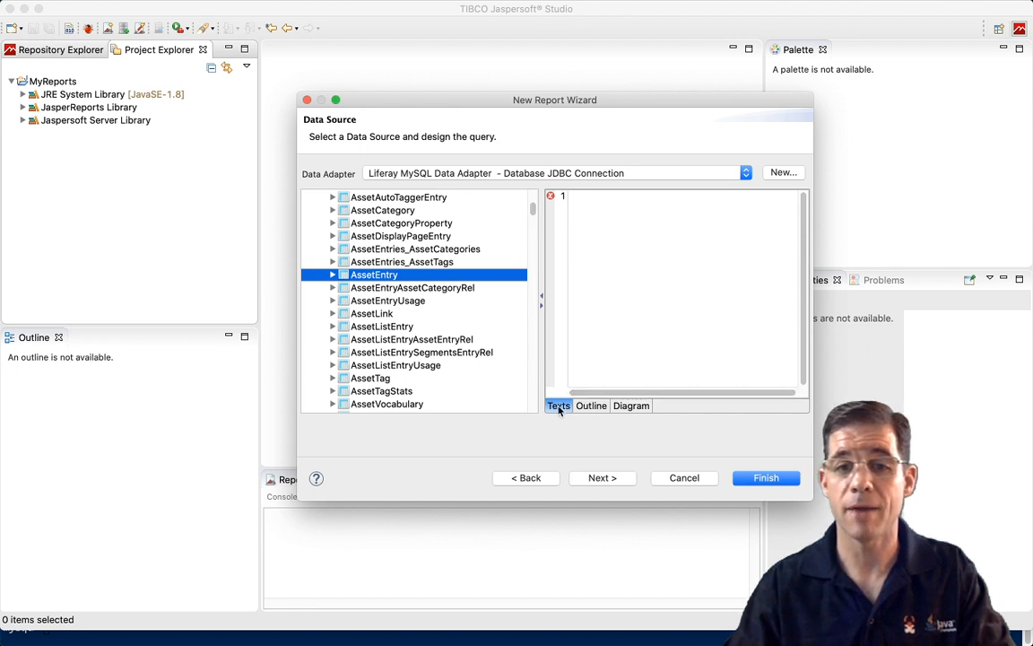
Examine the query designer's outline and diagram views, going through the clauses from FROM to ORDER BY.
click(589, 406)
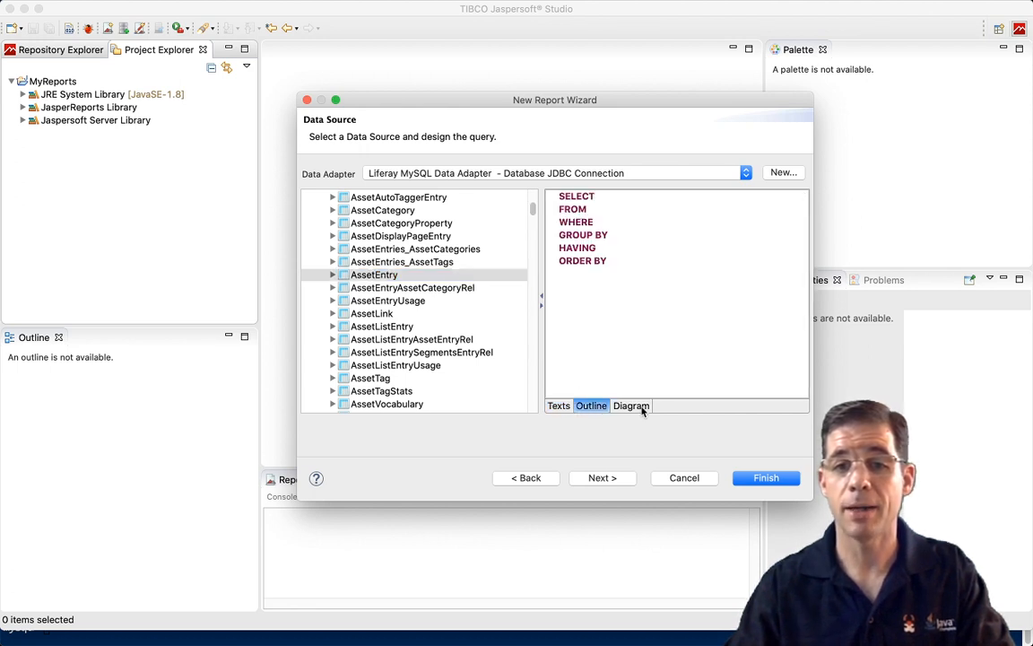
click(640, 408)
click(592, 409)
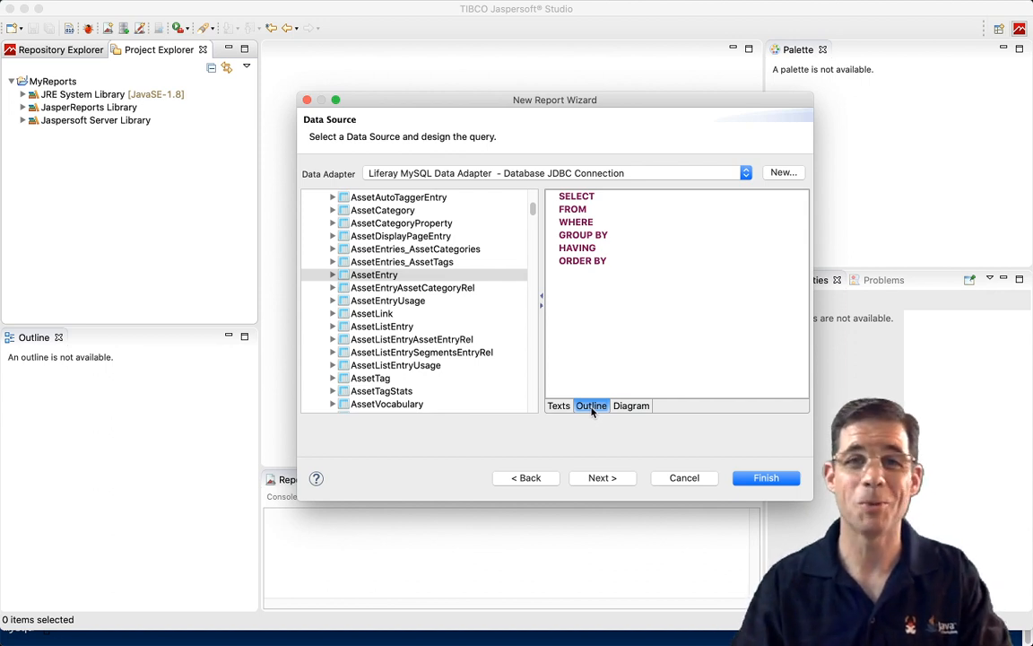
click(572, 208)
click(572, 222)
click(572, 235)
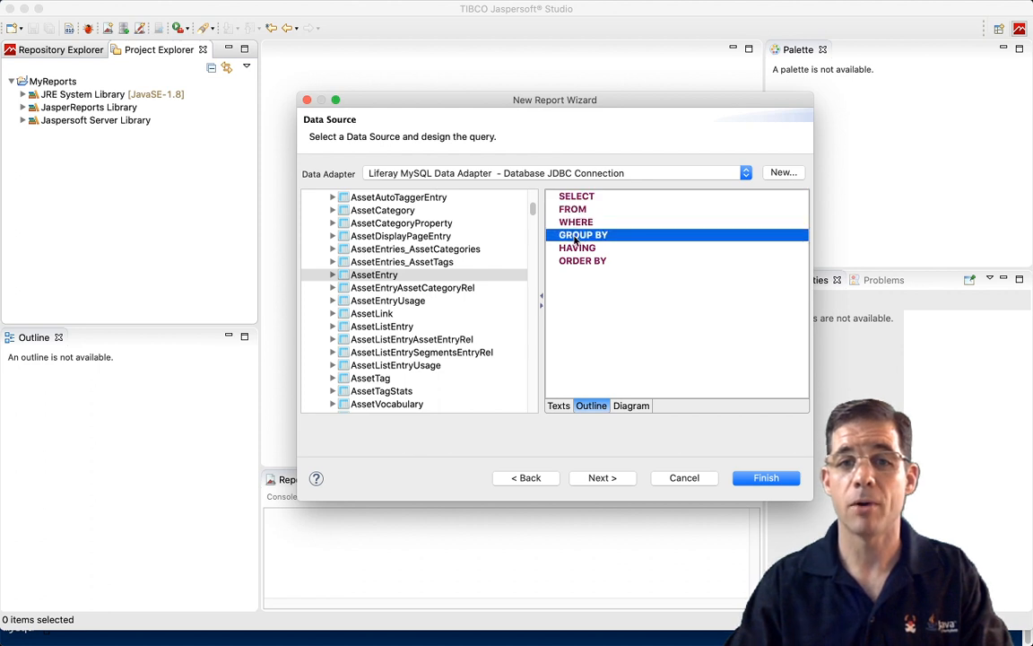
click(572, 249)
click(582, 262)
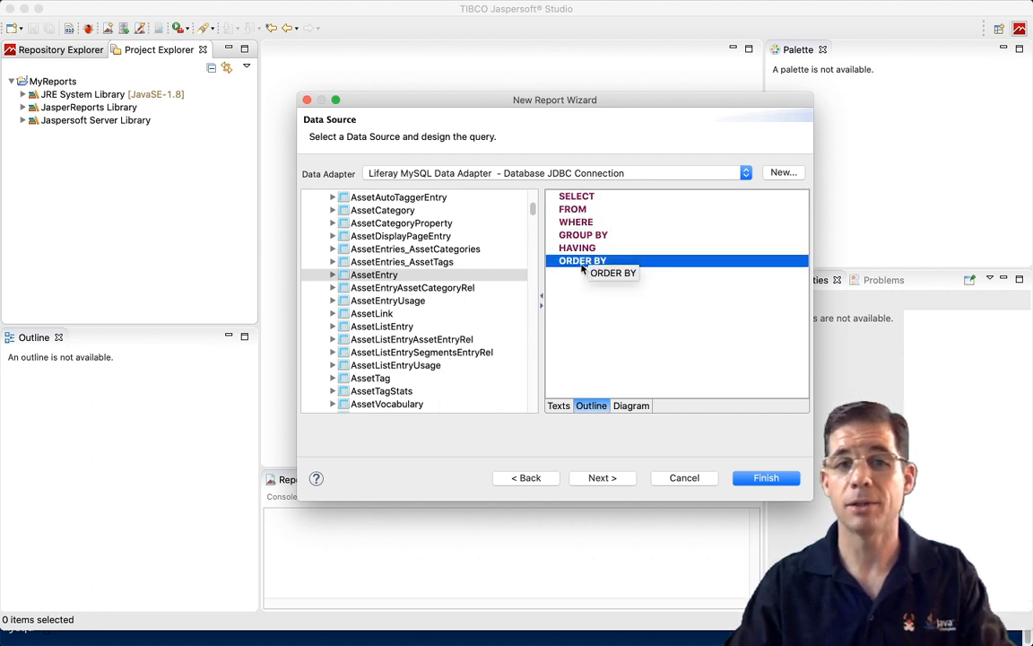
Add the AssetEntry and RatingsStats tables from lportal72SP1FP3 to the query diagram.
click(631, 406)
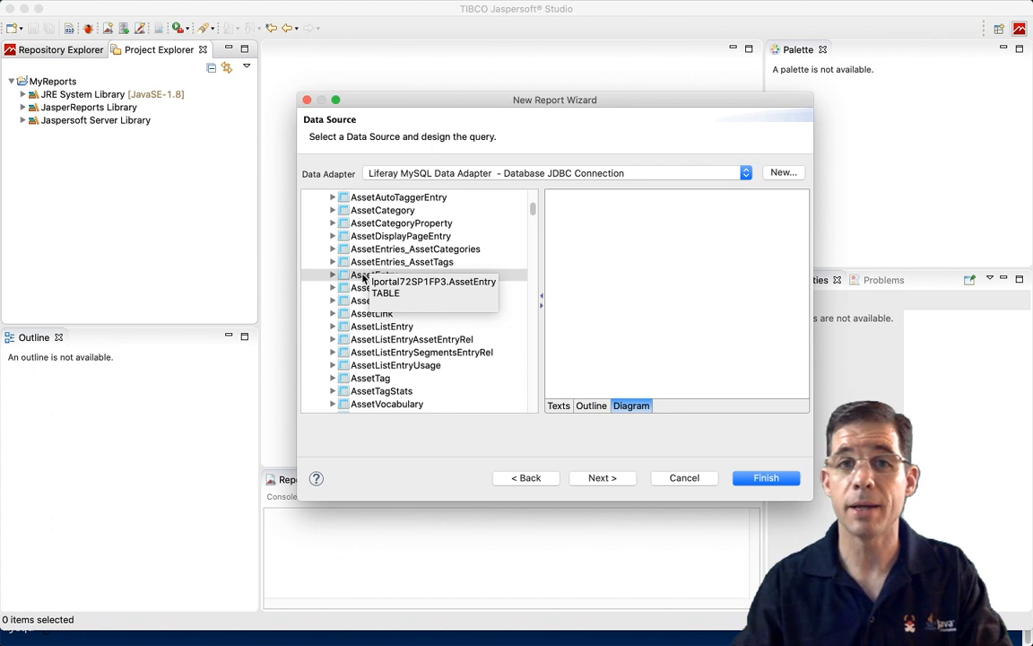
drag(363, 279, 616, 259)
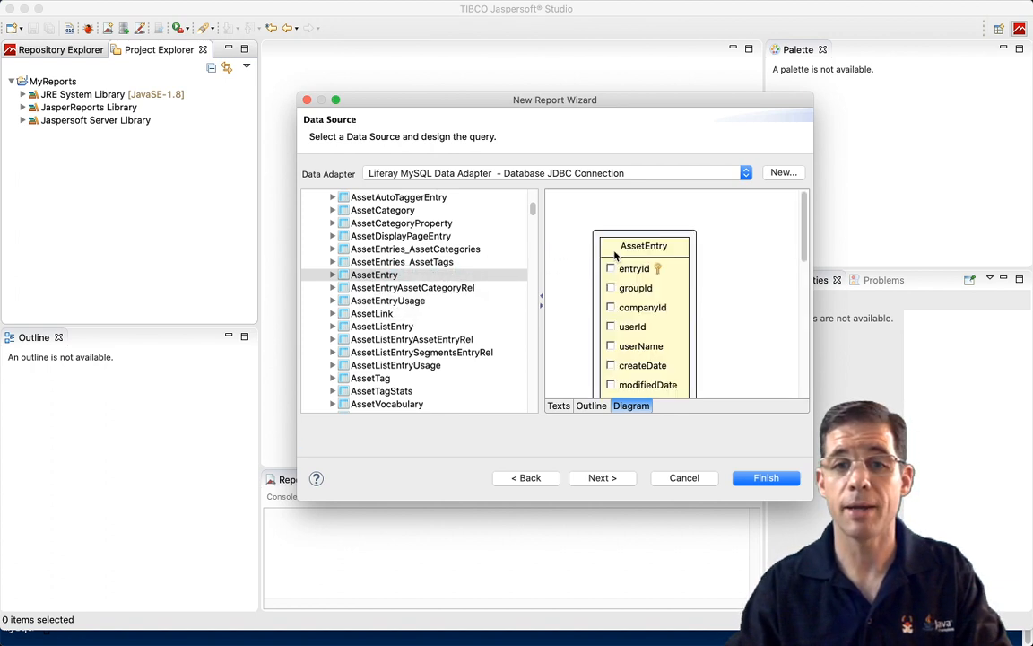
scroll(383, 337, down, 20)
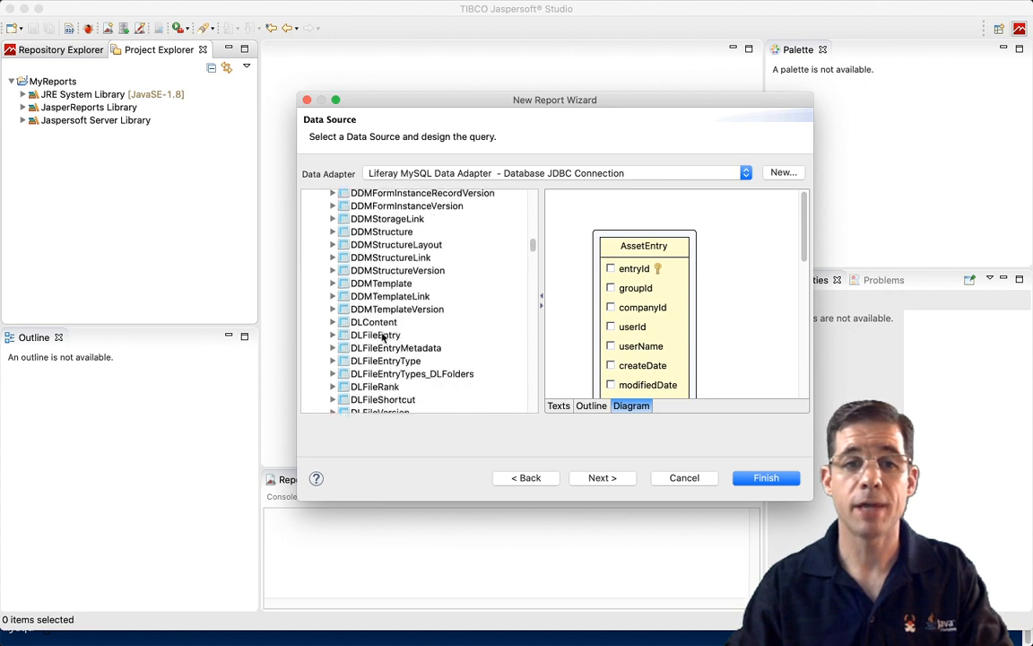
scroll(383, 336, down, 20)
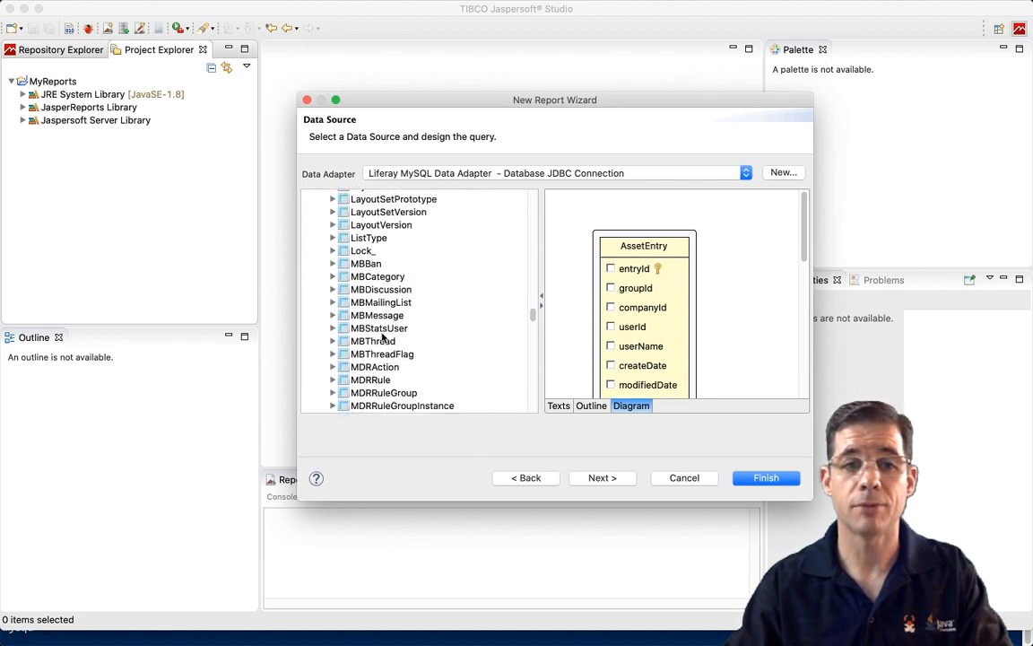
scroll(383, 337, down, 20)
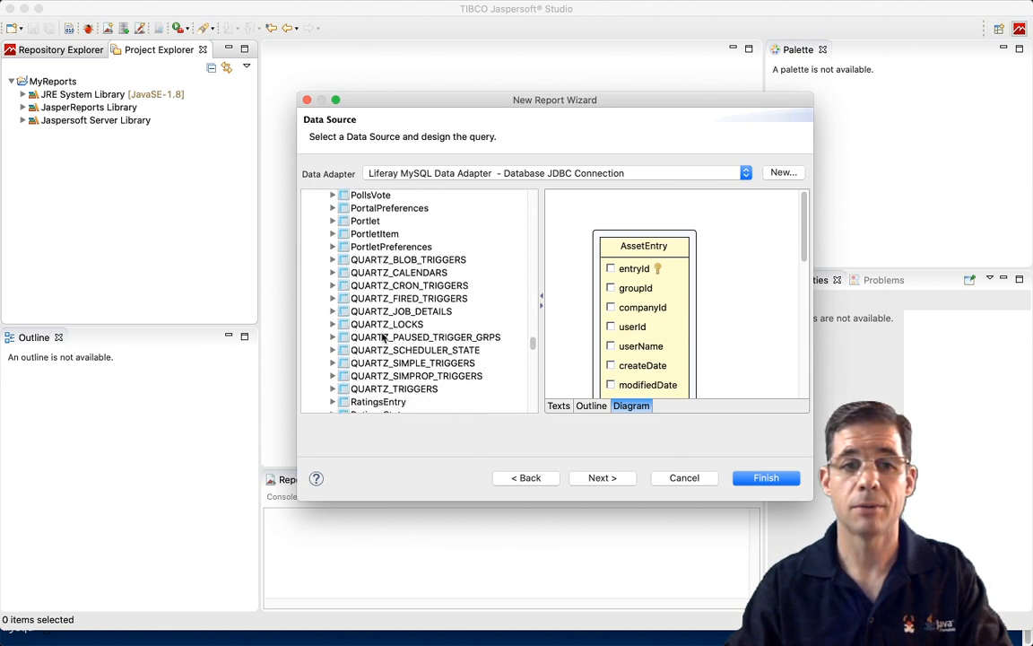
scroll(383, 336, down, 3)
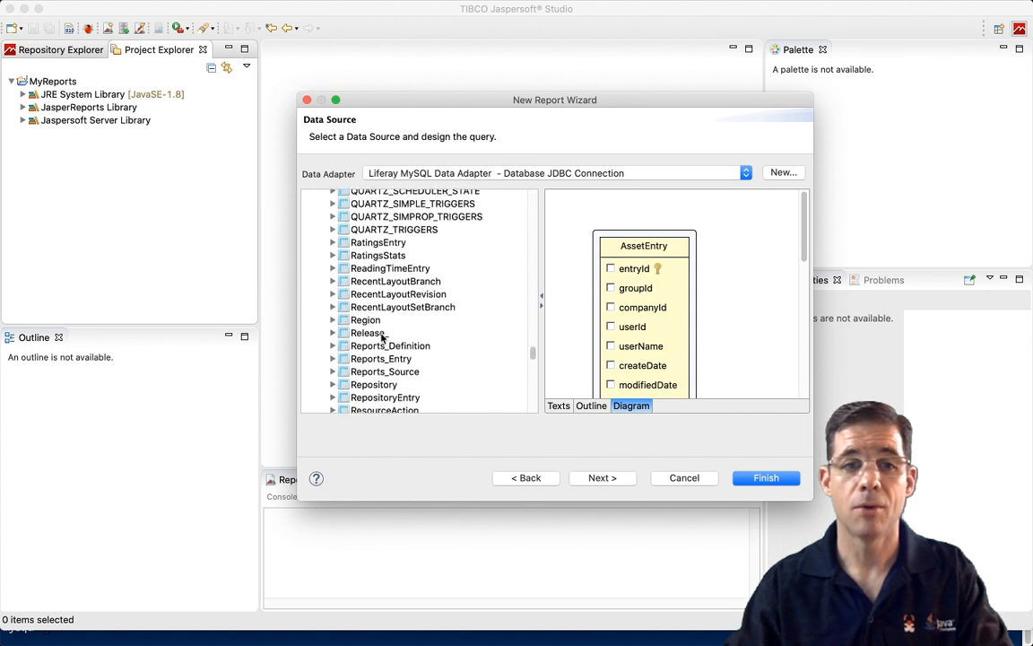
scroll(388, 280, up, 3)
click(377, 277)
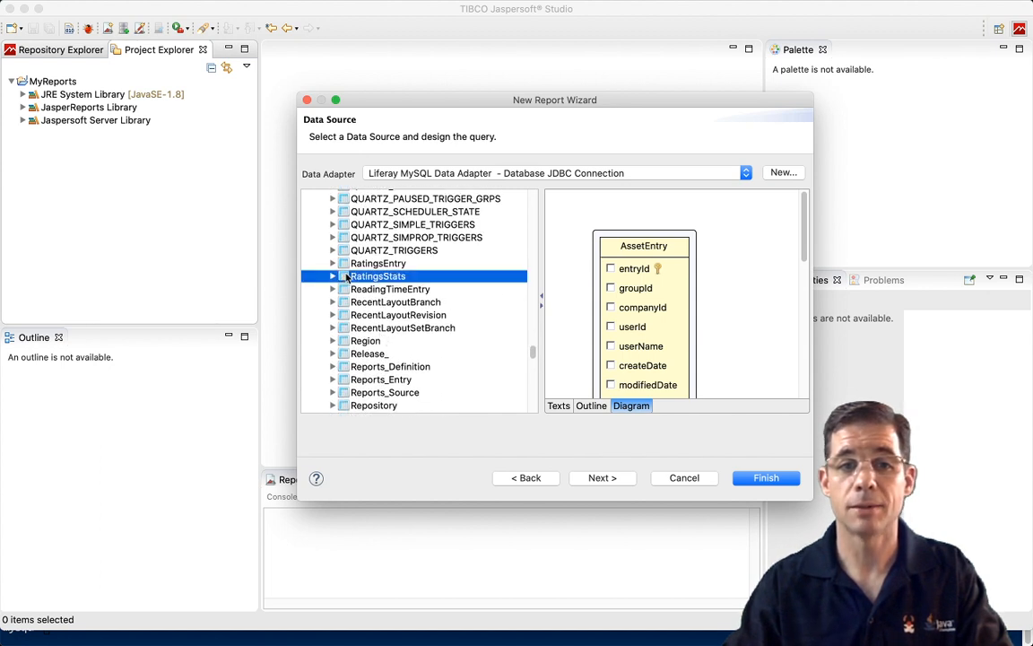
drag(347, 278, 693, 260)
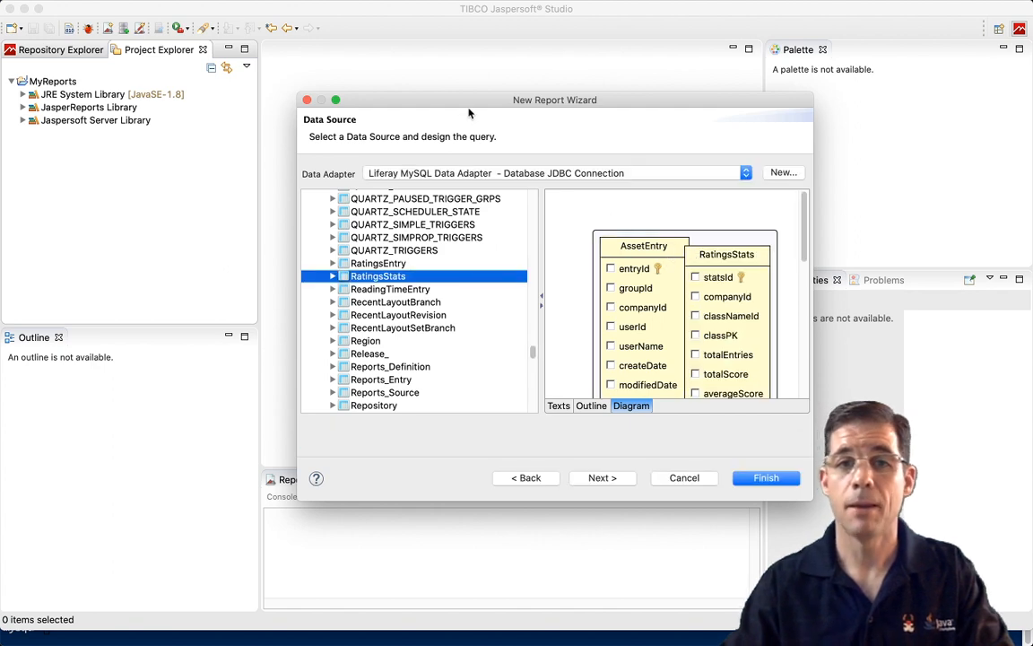
Enlarge the report wizard and move the RatingsStats table clear of AssetEntry in the diagram.
drag(468, 113, 310, 79)
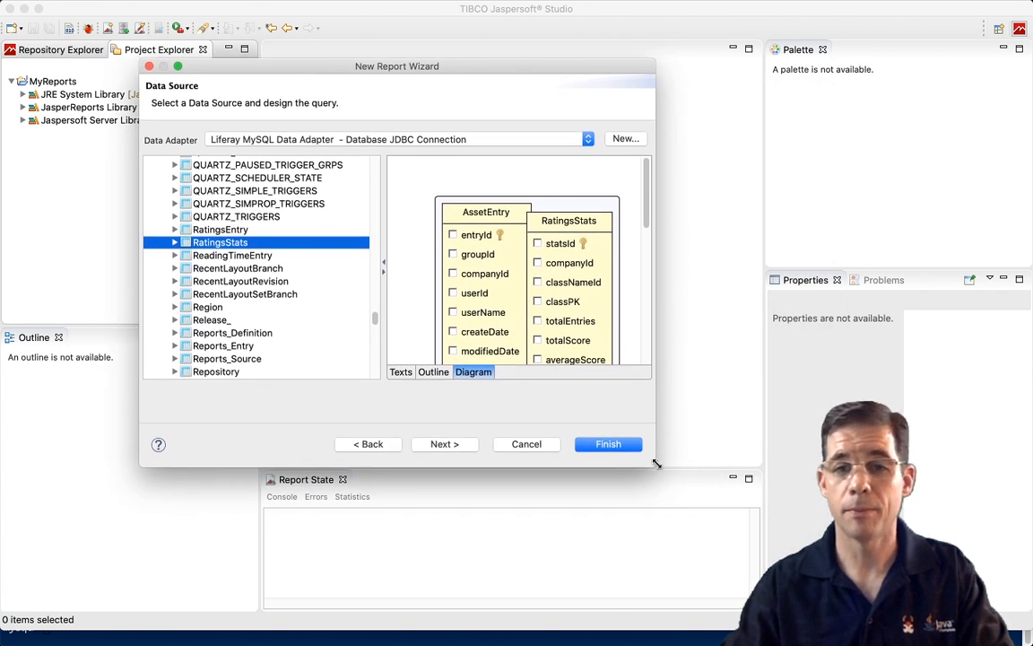
drag(655, 463, 826, 608)
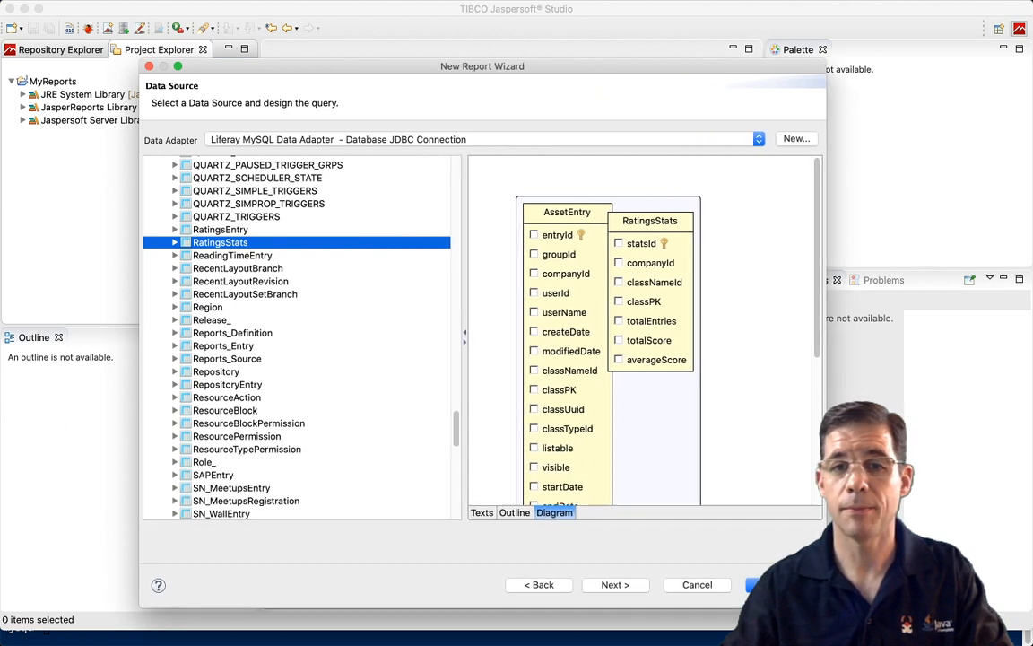
drag(641, 221, 661, 220)
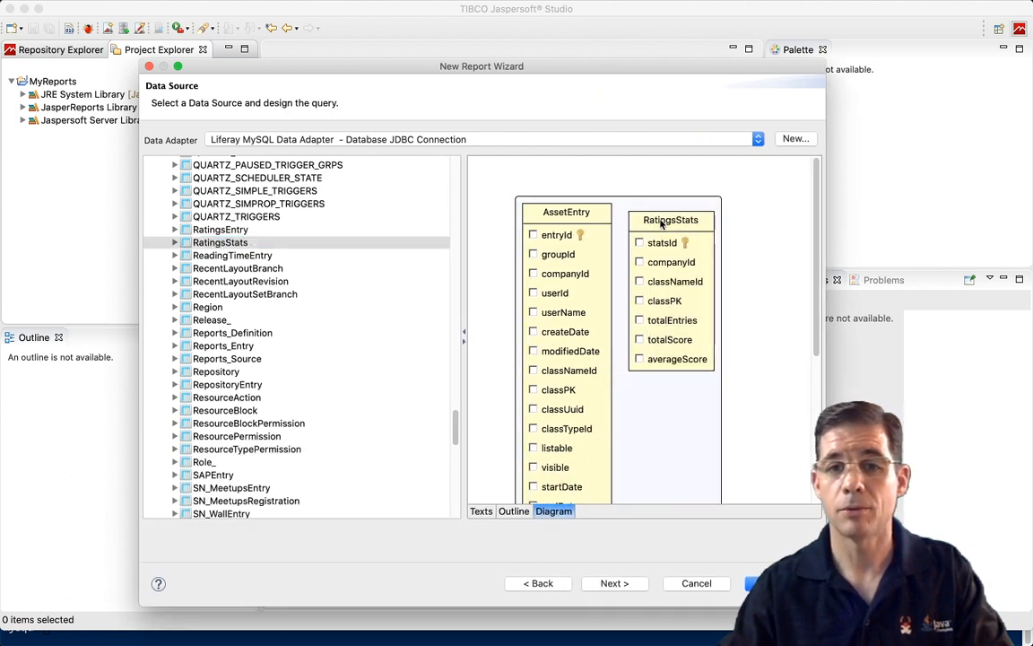
Check the query's FROM tables, and select the AssetEntry title and RatingsStats averageScore columns for the query.
click(514, 512)
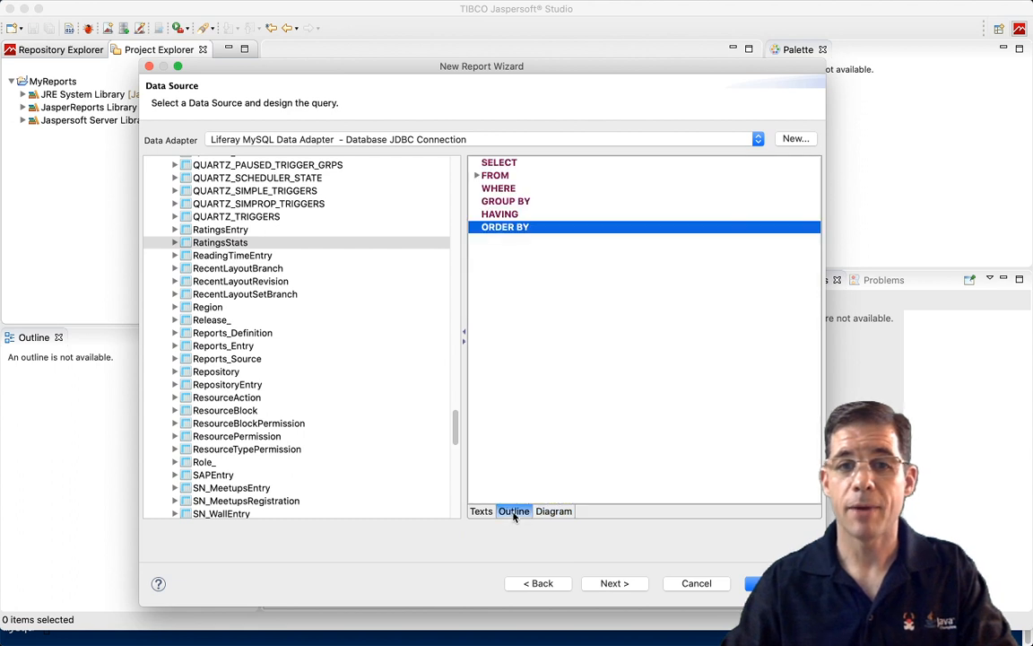
click(477, 176)
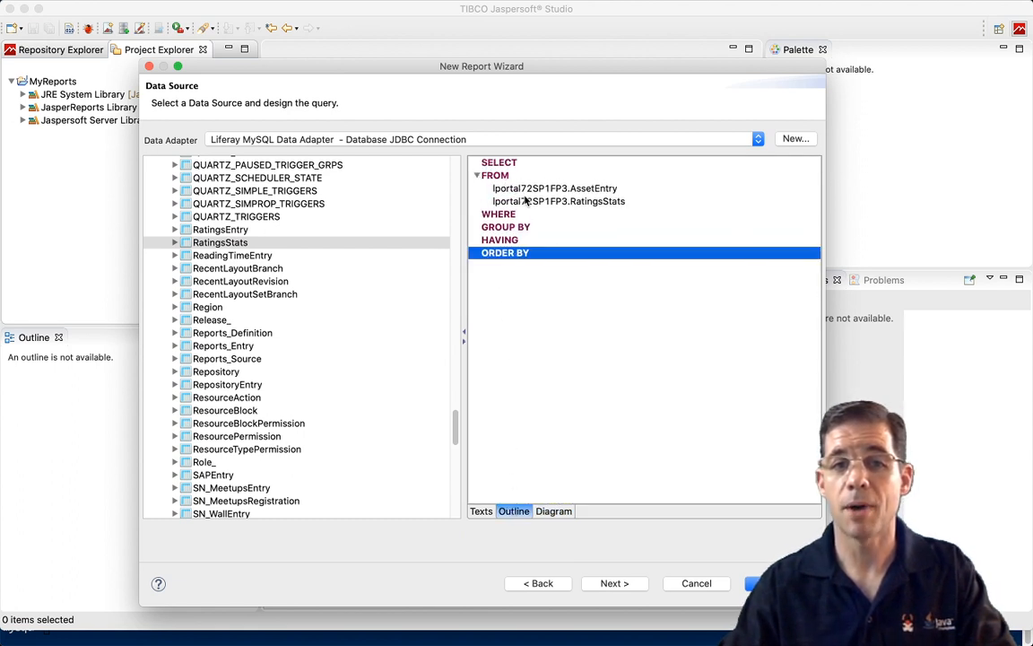
click(554, 512)
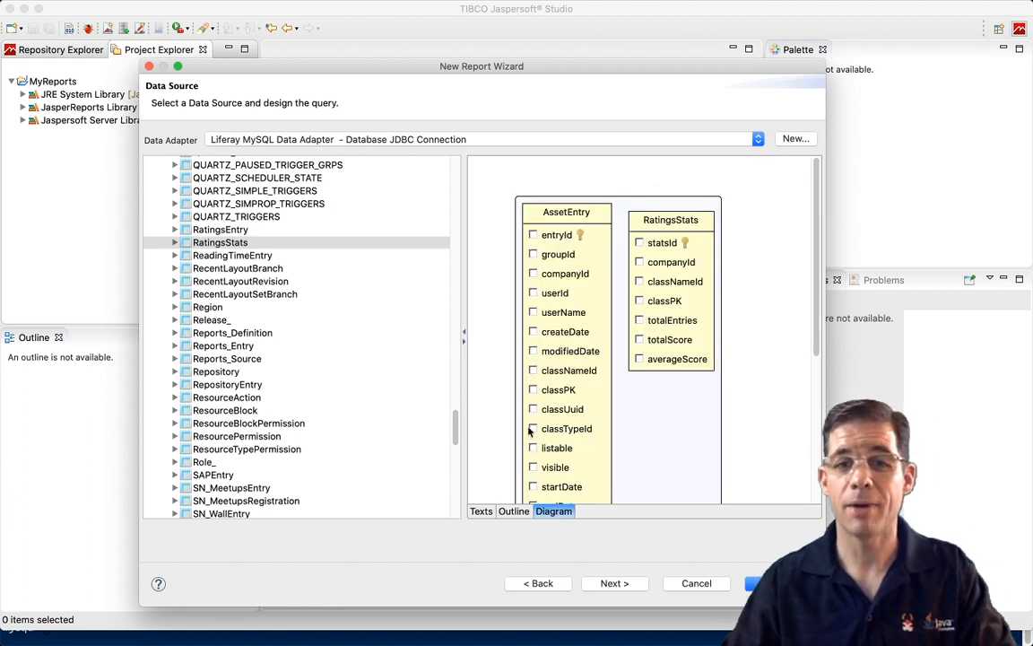
scroll(495, 415, down, 5)
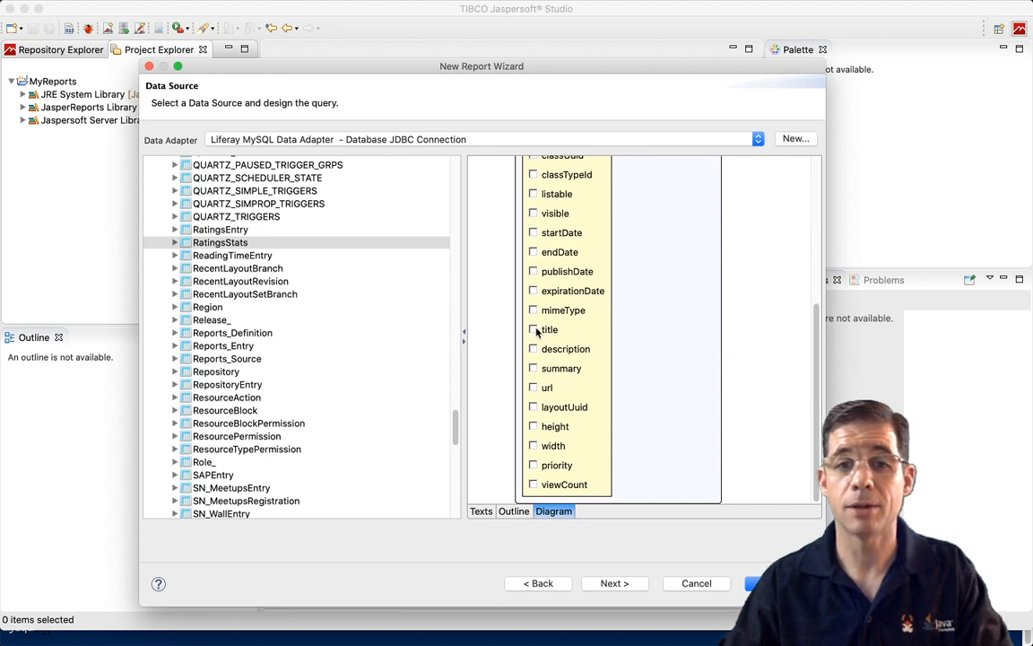
click(534, 329)
scroll(606, 330, up, 5)
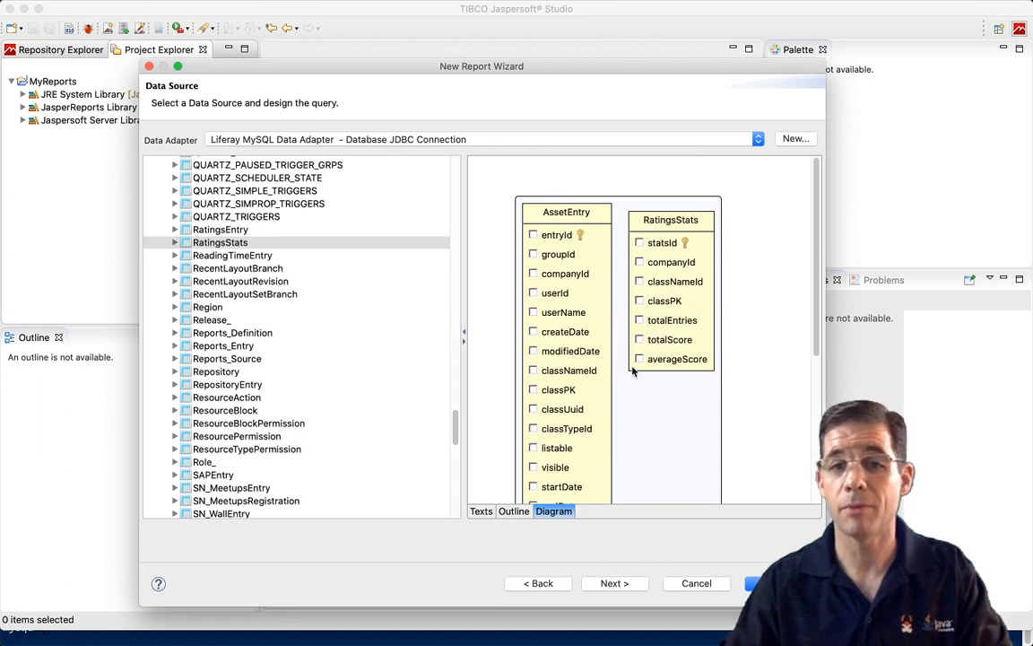
click(639, 360)
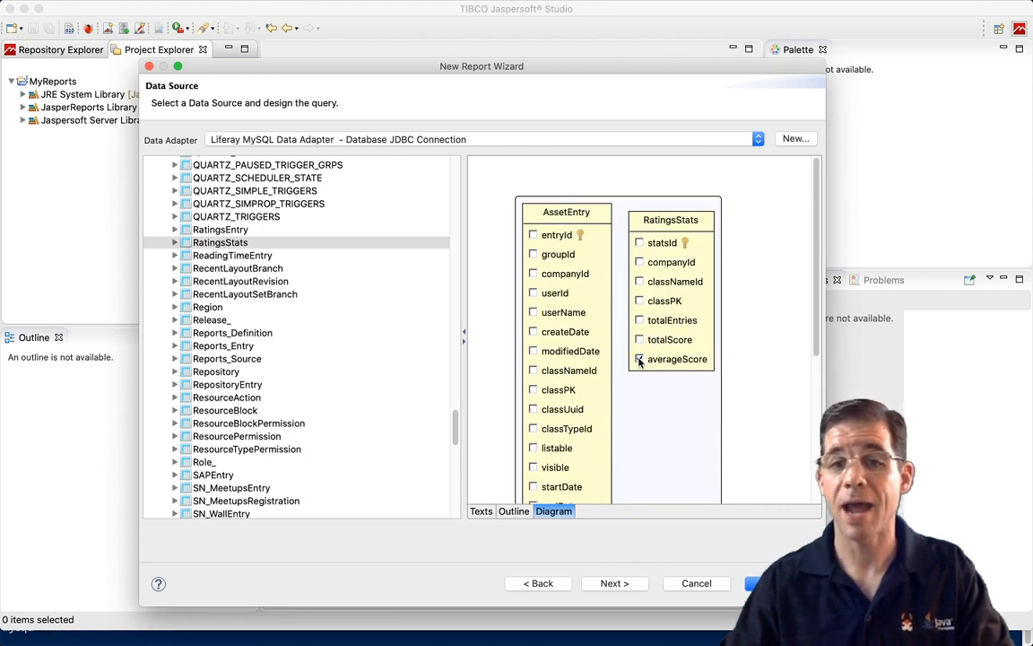
Review the selected columns in the query's SELECT clause and in the generated SQL text.
click(513, 511)
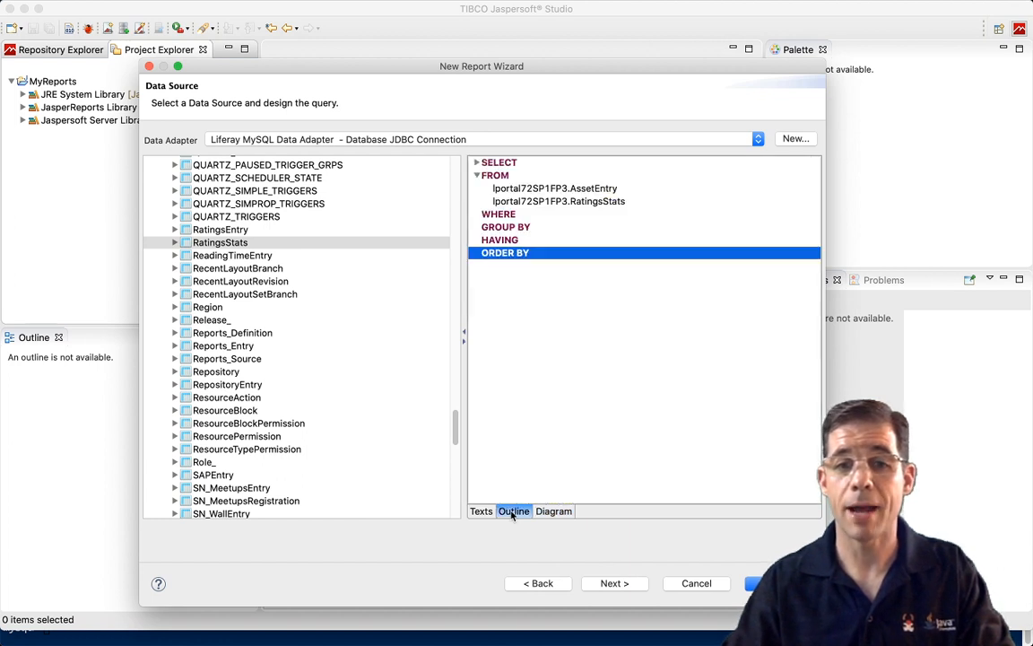
click(476, 163)
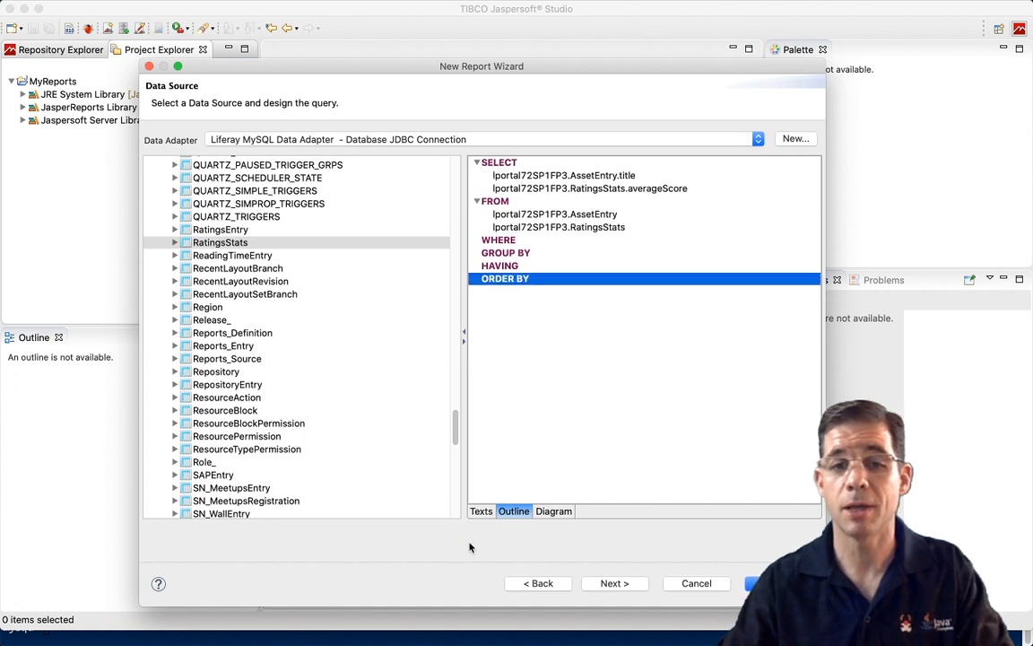
click(479, 511)
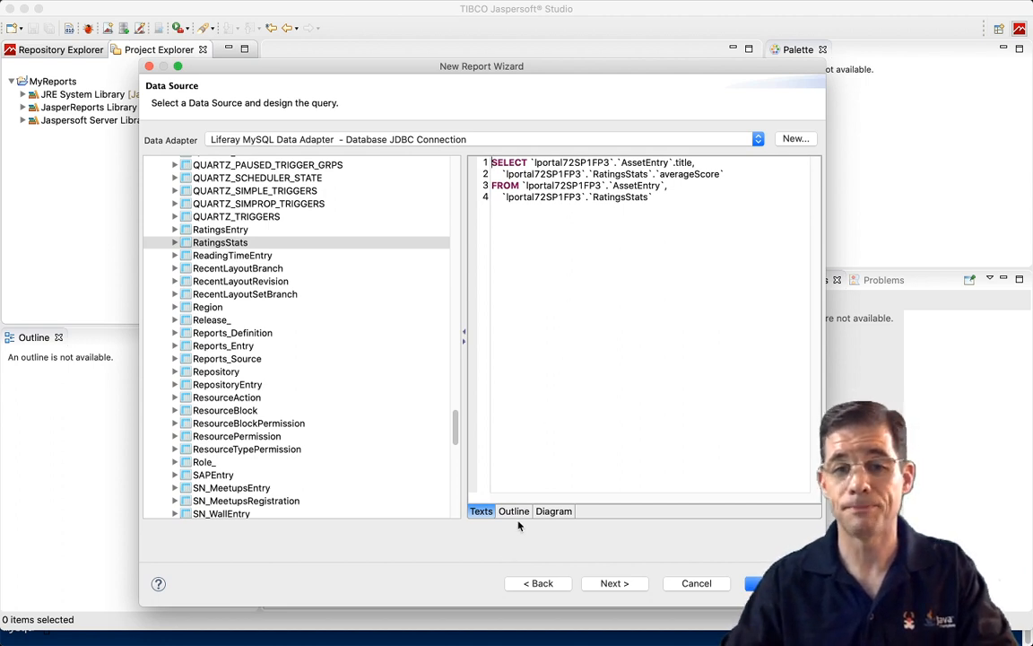
Join the companyId column of RatingsStats to companyId in AssetEntry, and check the generated INNER JOIN in the SQL text.
click(554, 512)
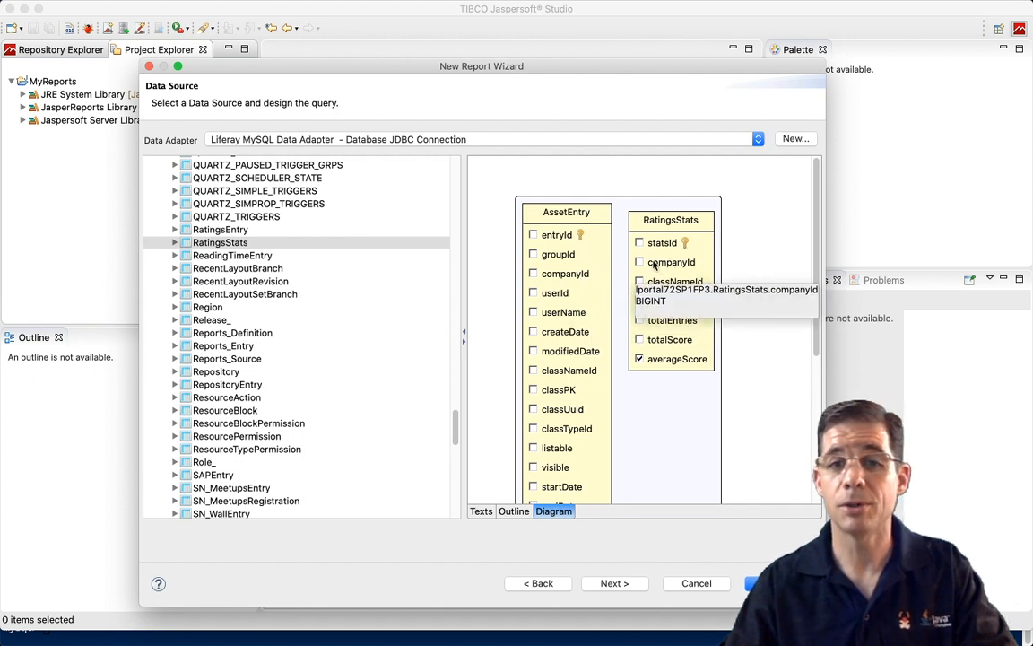
drag(656, 262, 579, 274)
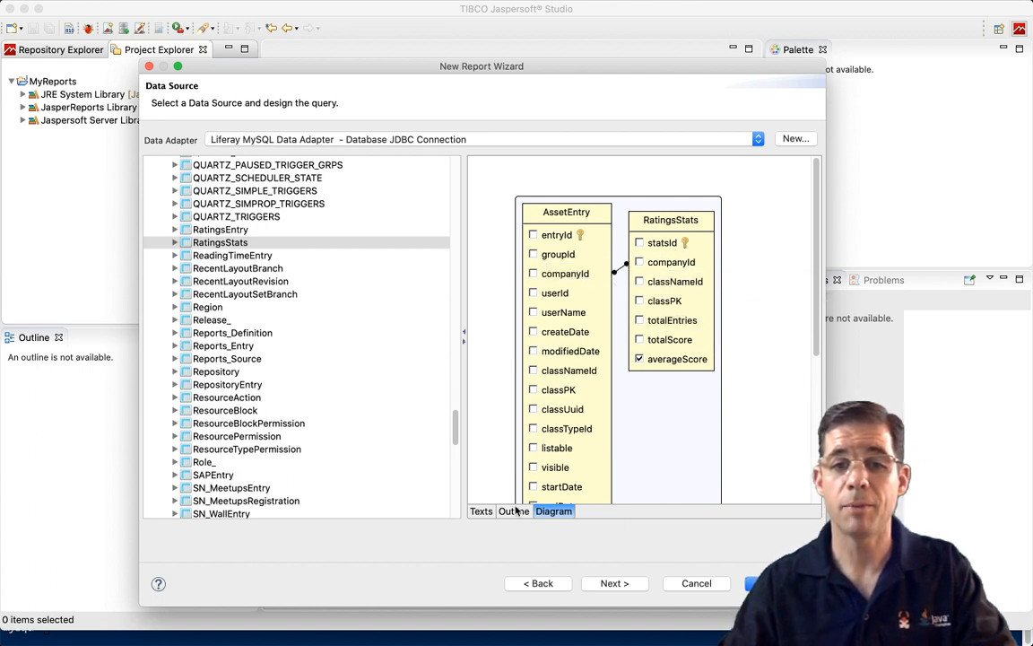
click(481, 513)
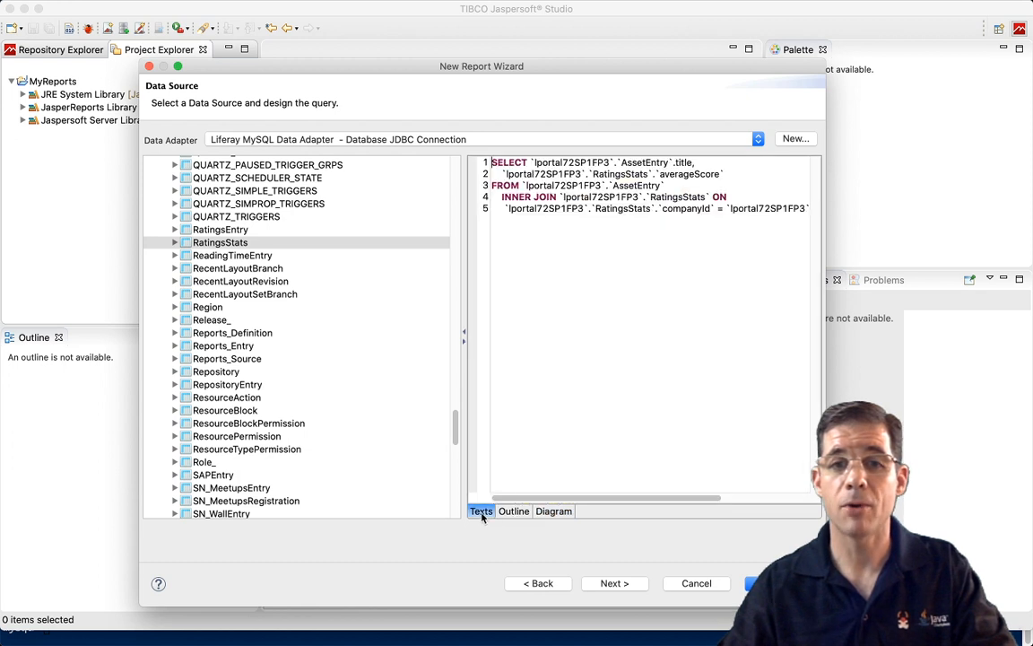
drag(494, 197, 508, 222)
click(564, 223)
scroll(565, 224, left, 3)
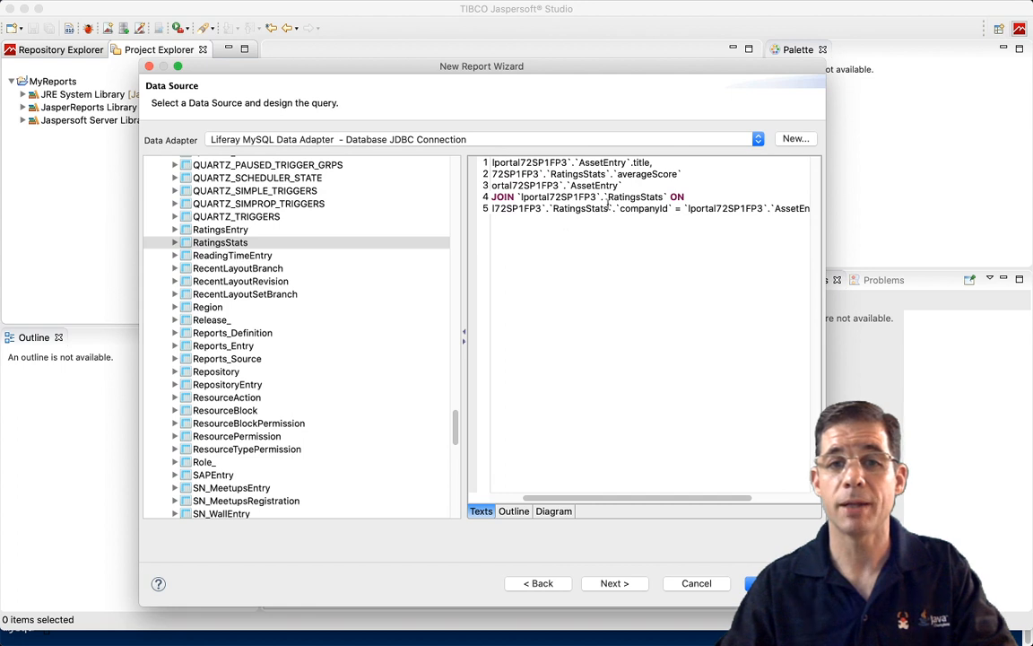
scroll(603, 211, right, 3)
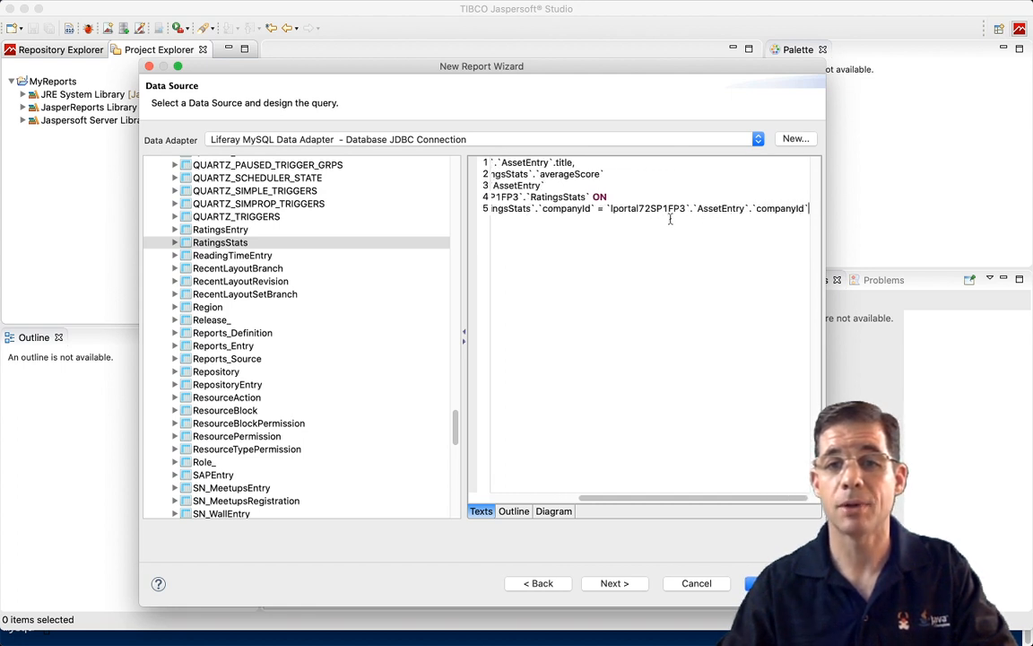
scroll(670, 218, left, 5)
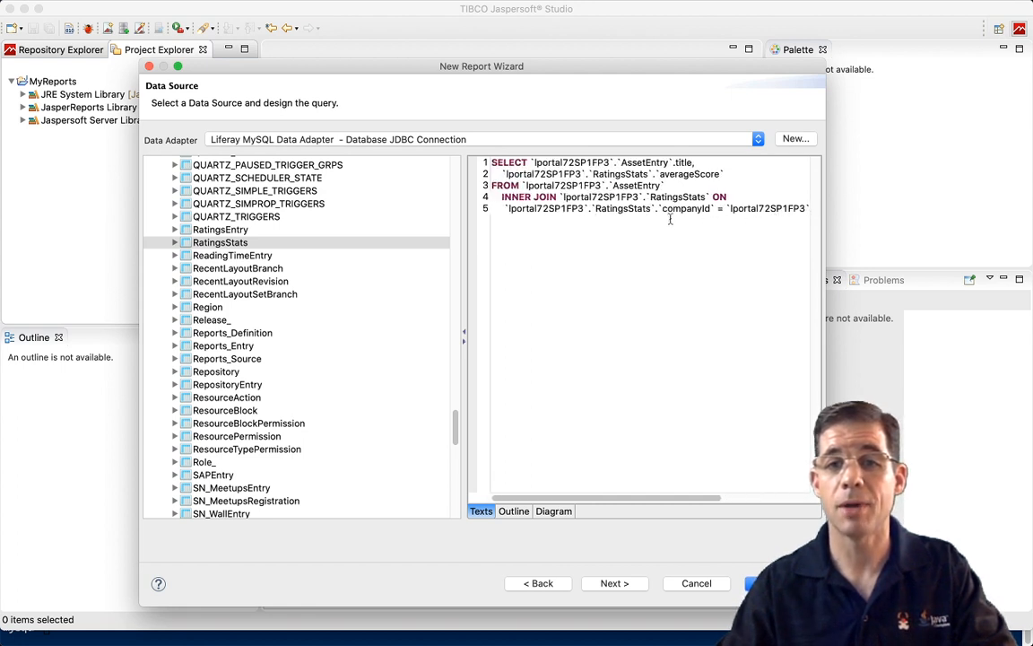
Join RatingsStats classNameId to AssetEntry classNameId, and replace the extra INNER JOIN ... ON line in the SQL with AND.
click(552, 511)
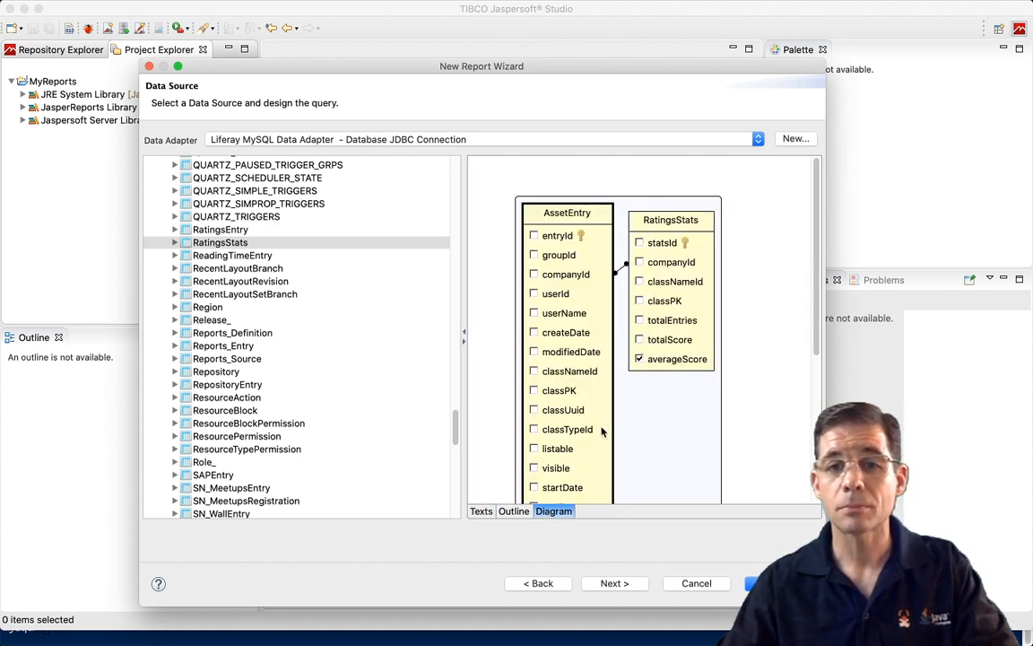
scroll(648, 426, down, 3)
scroll(653, 428, up, 3)
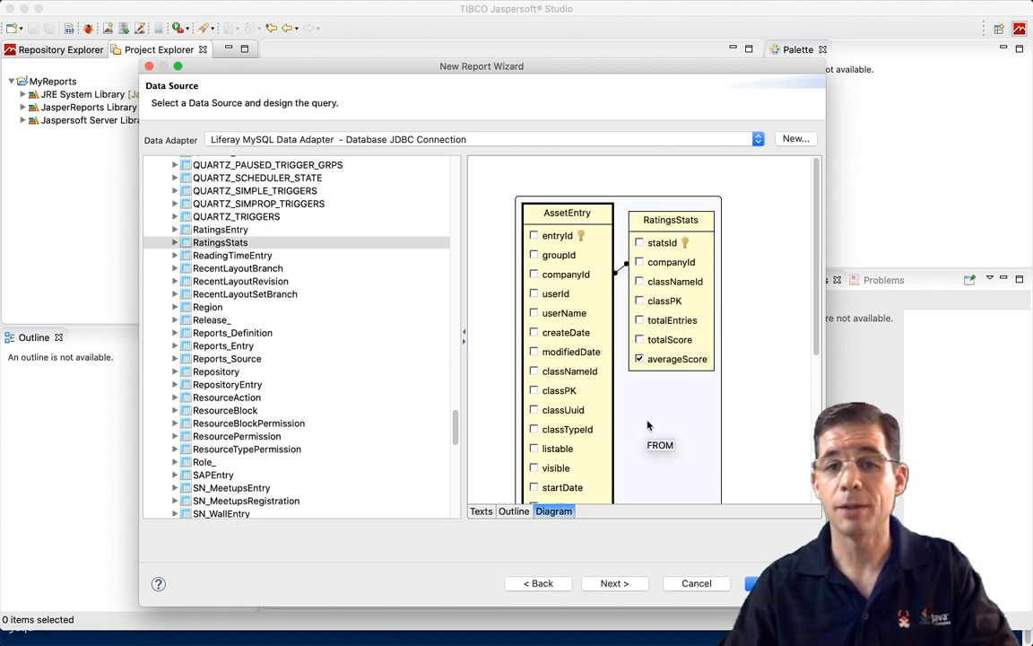
drag(679, 287, 582, 377)
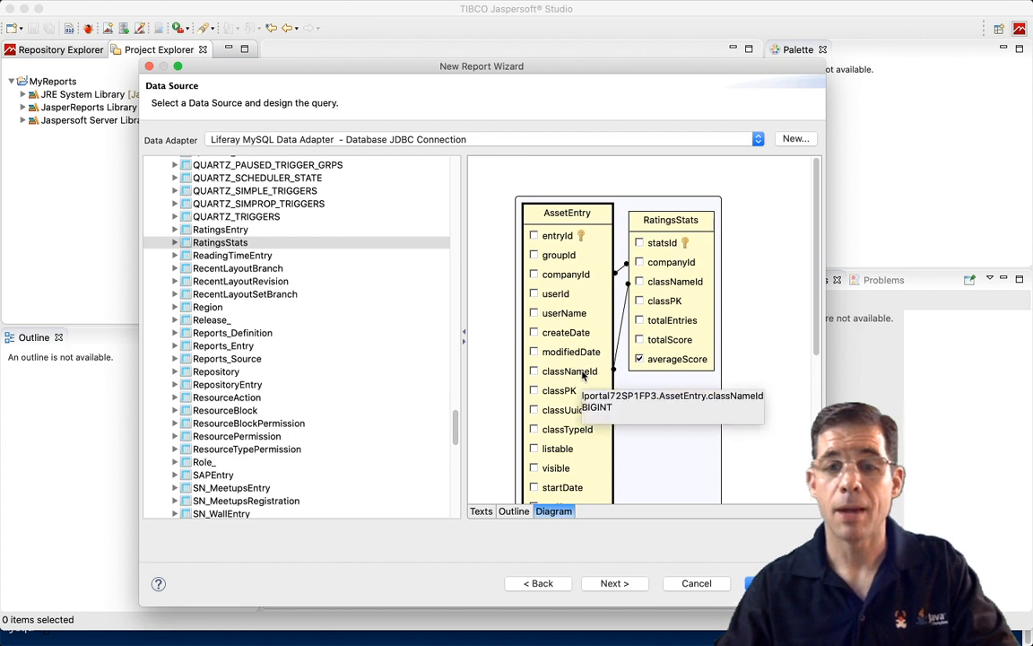
click(481, 511)
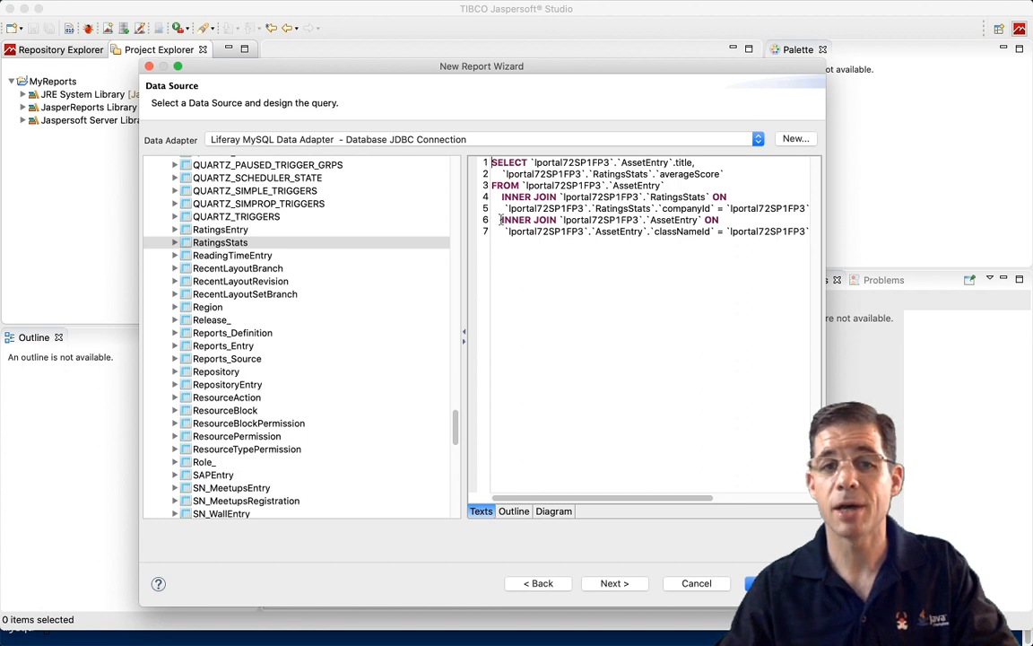
drag(501, 220, 719, 219)
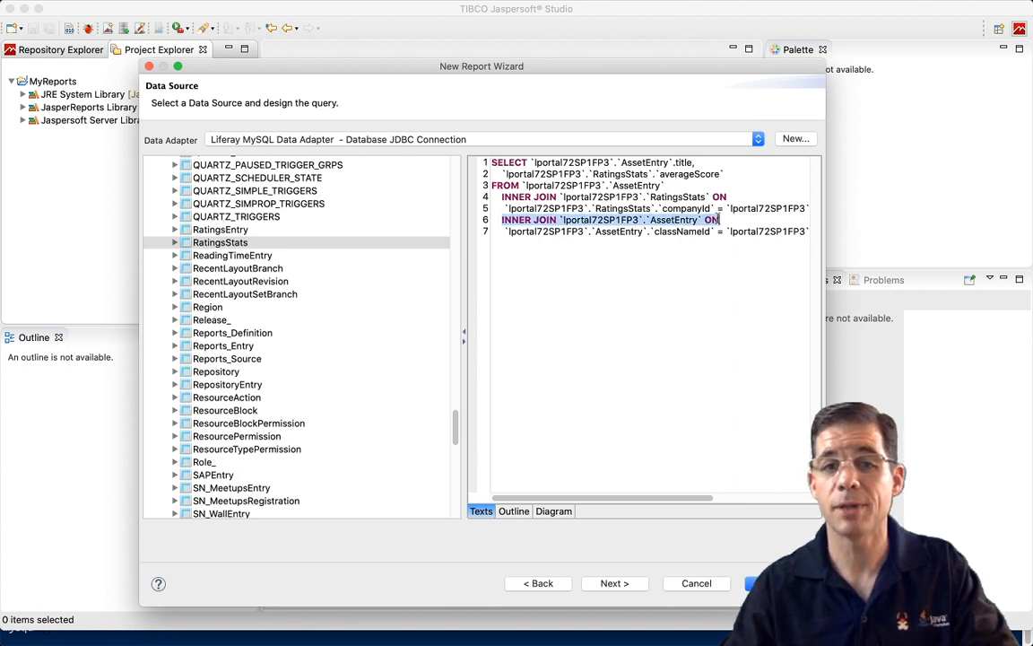
text(AND)
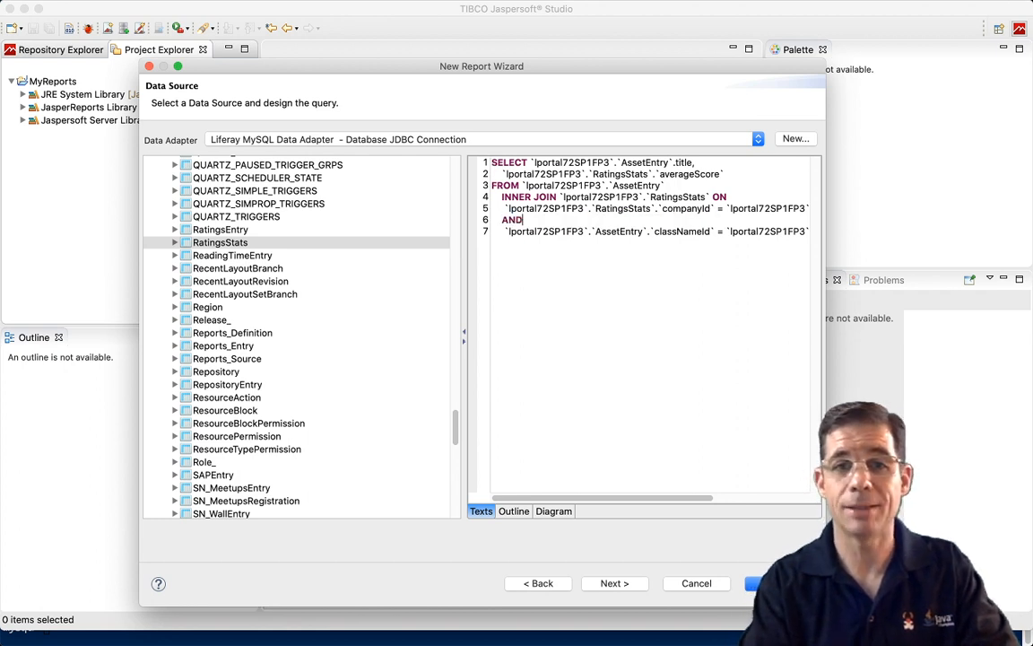
Join AssetEntry classPK to RatingsStats classPK, and replace the additional INNER JOIN ... ON line in the SQL with AND.
click(553, 511)
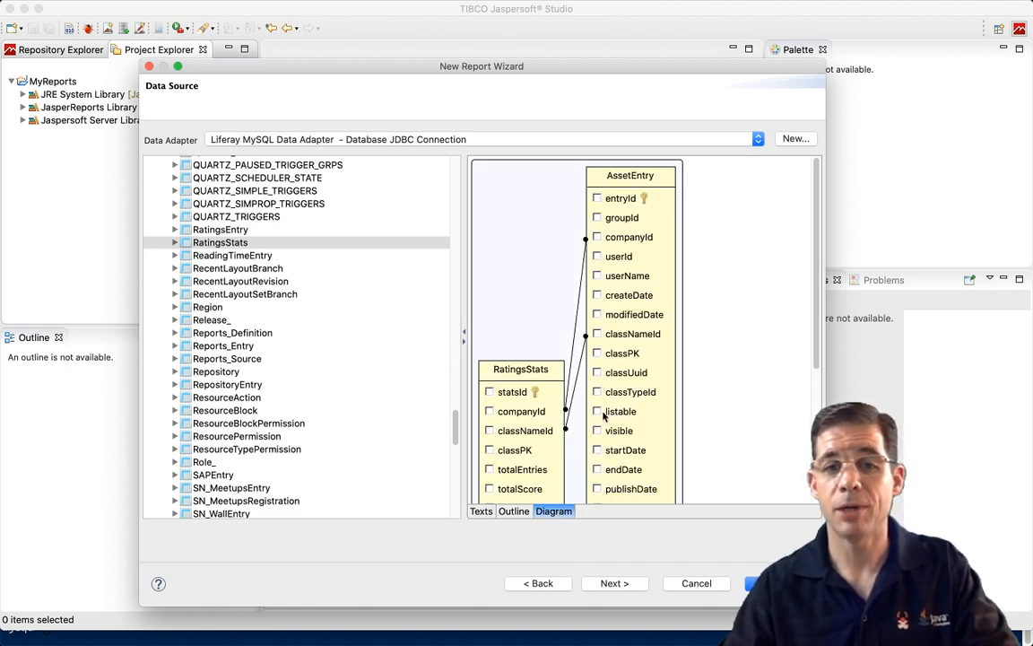
scroll(617, 238, down, 3)
drag(620, 245, 529, 342)
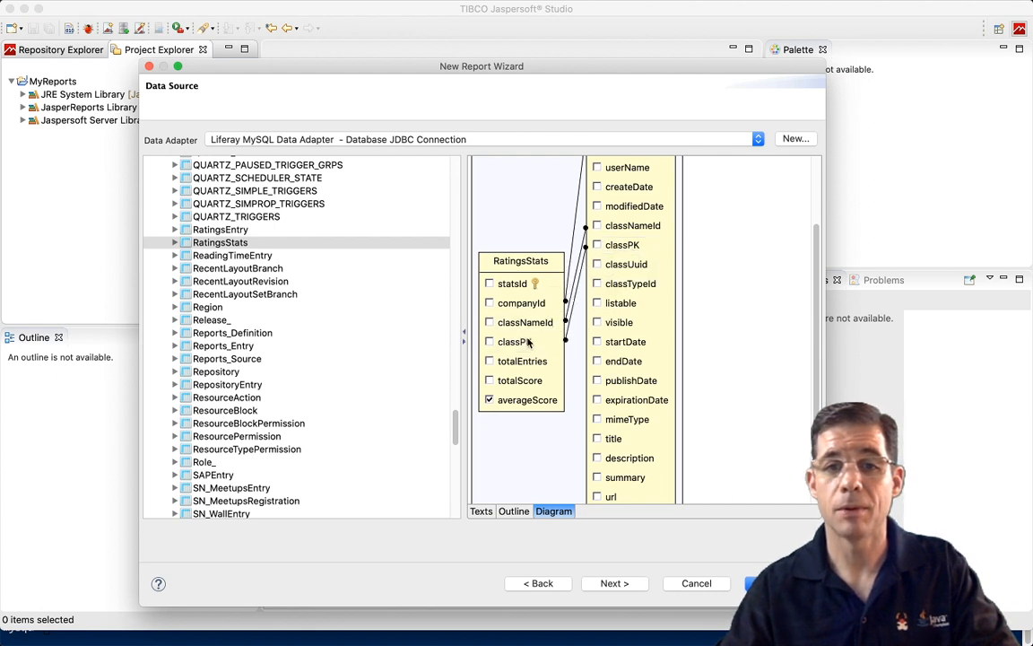
click(481, 510)
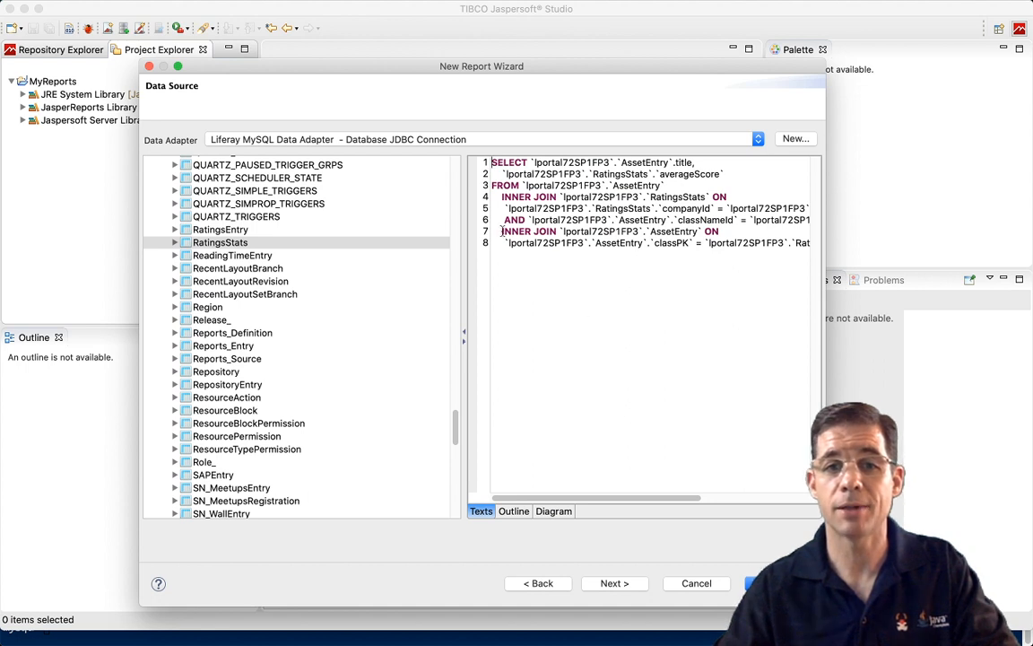
drag(502, 232, 709, 230)
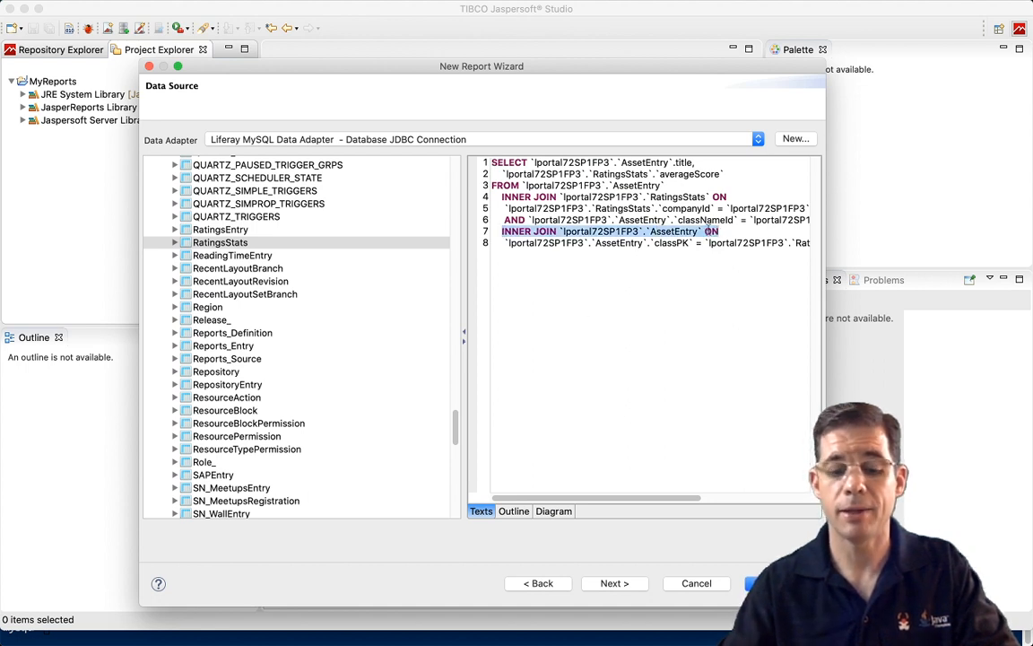
text(AND)
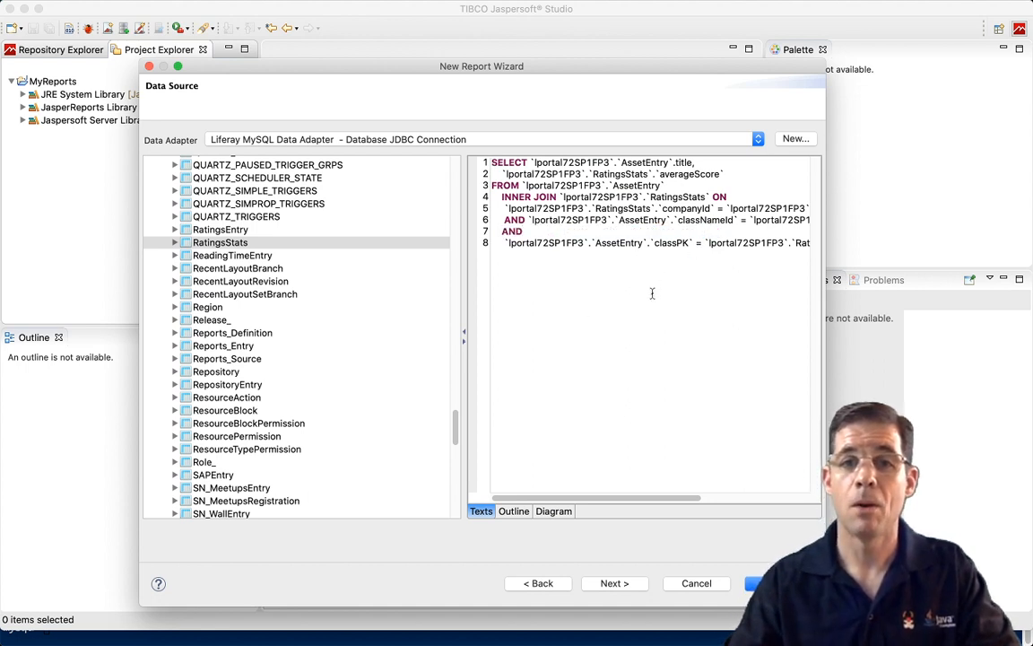
scroll(651, 294, right, 5)
scroll(652, 294, left, 5)
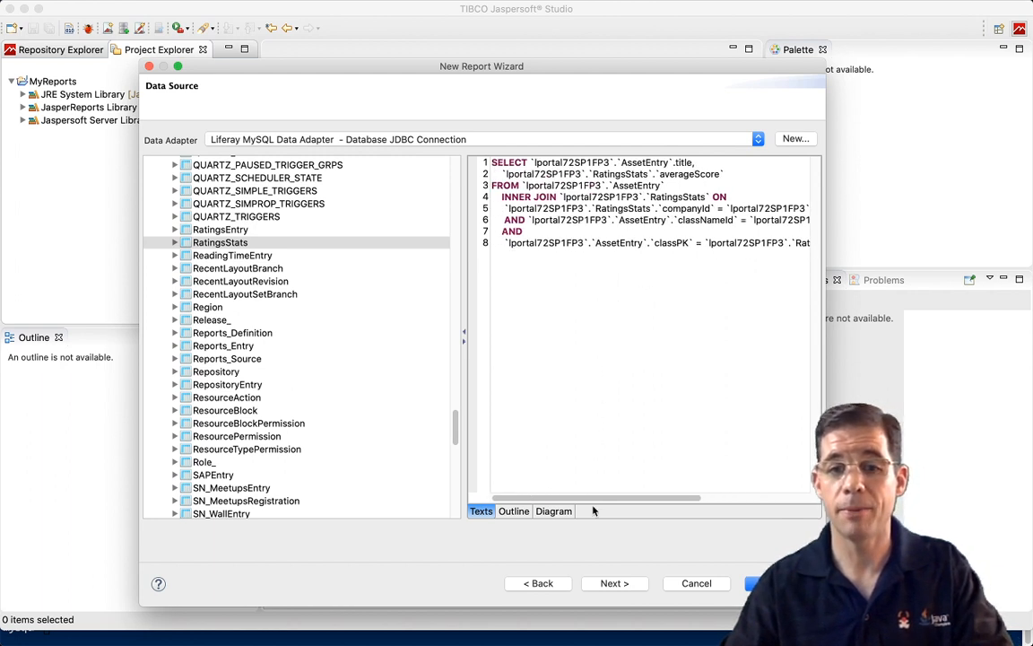
Include the title and averageScore fields in the report, leave it ungrouped and finish the report wizard.
click(615, 584)
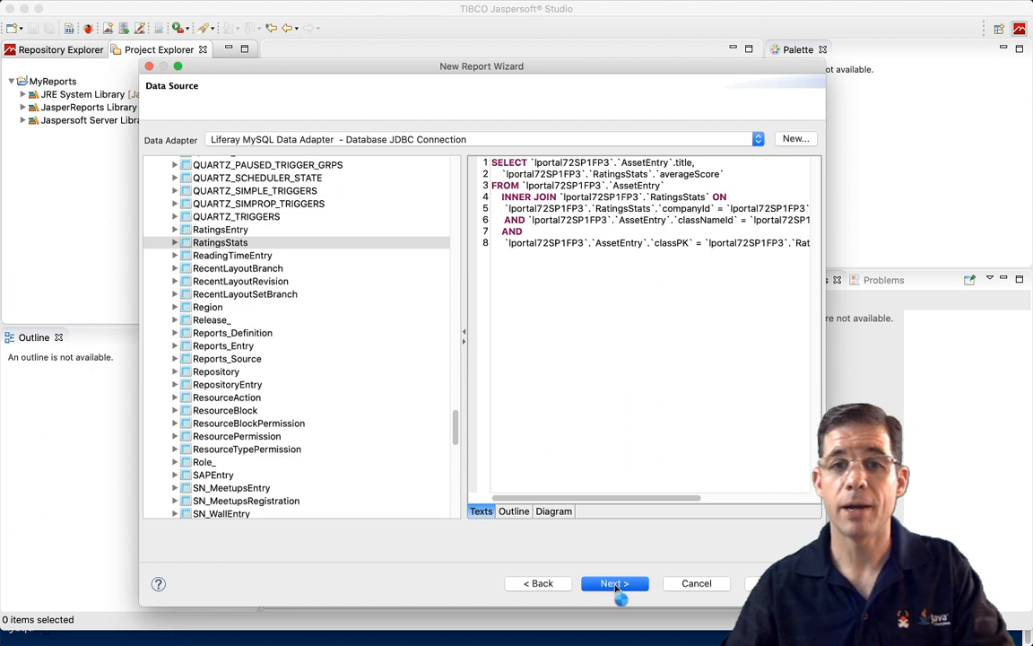
click(170, 147)
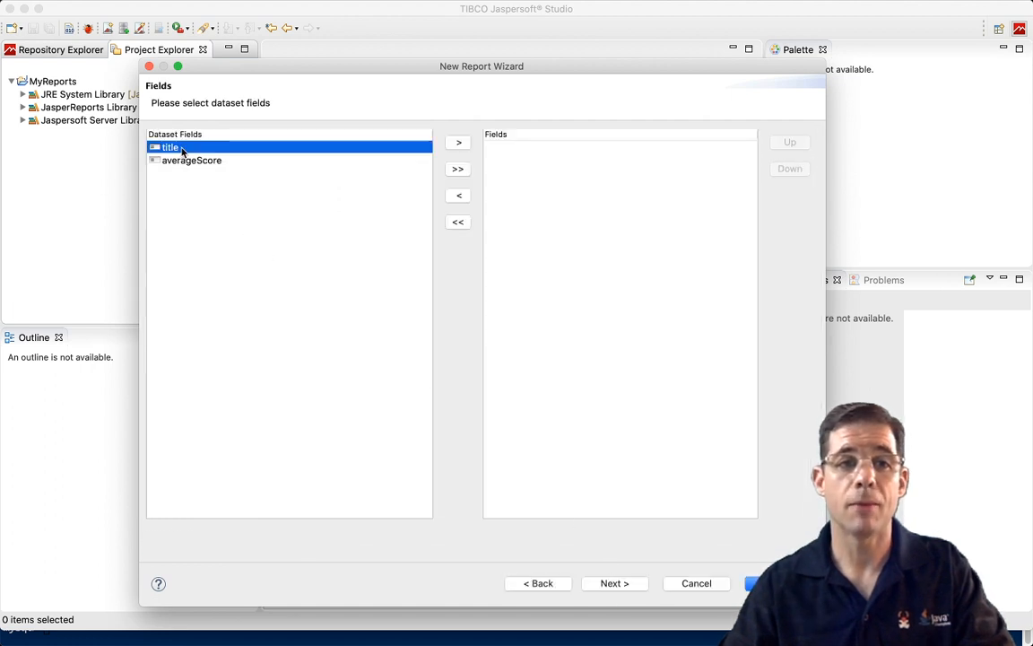
shift+click(185, 160)
click(459, 143)
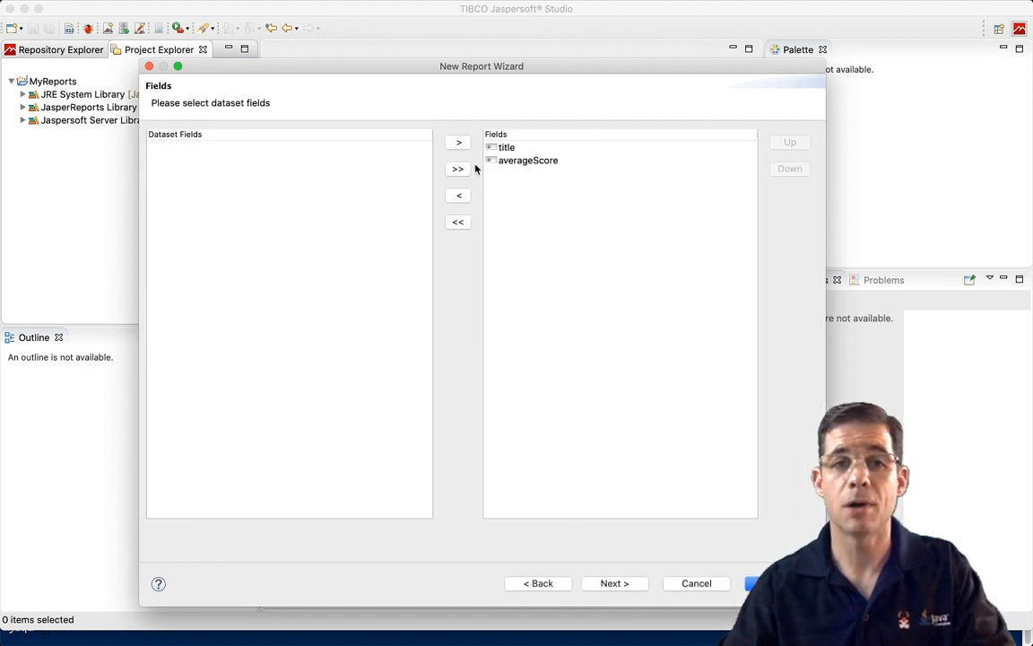
click(614, 585)
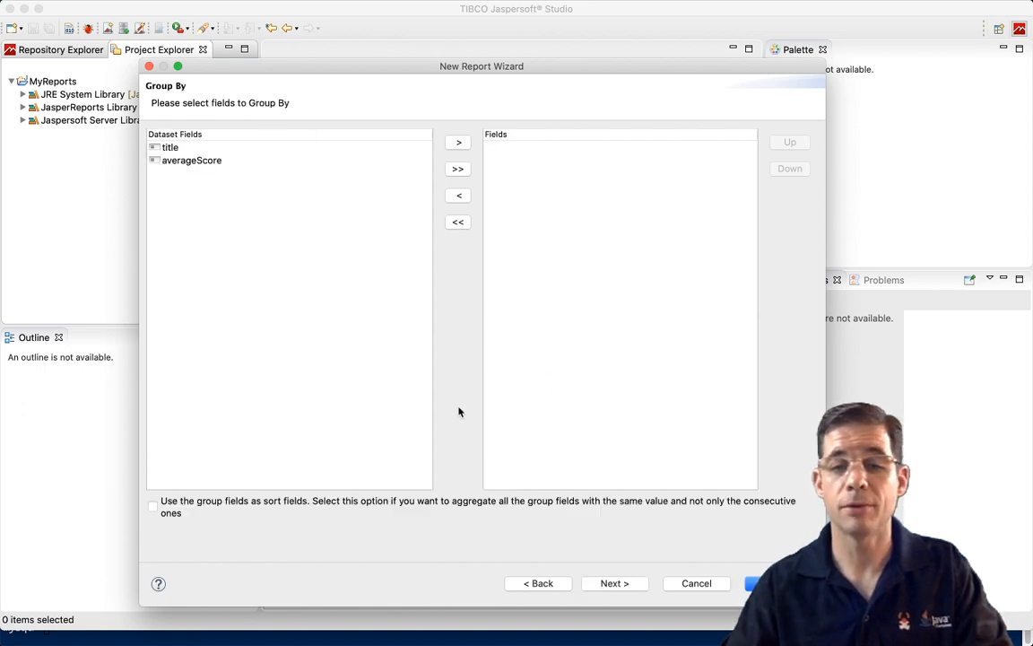
click(604, 582)
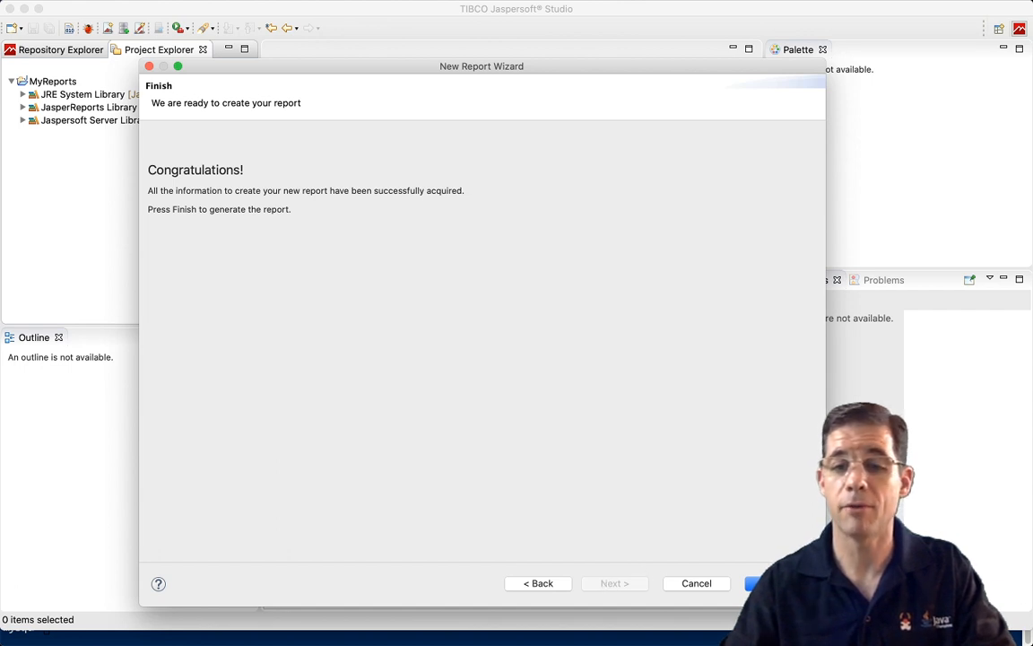
key(Return)
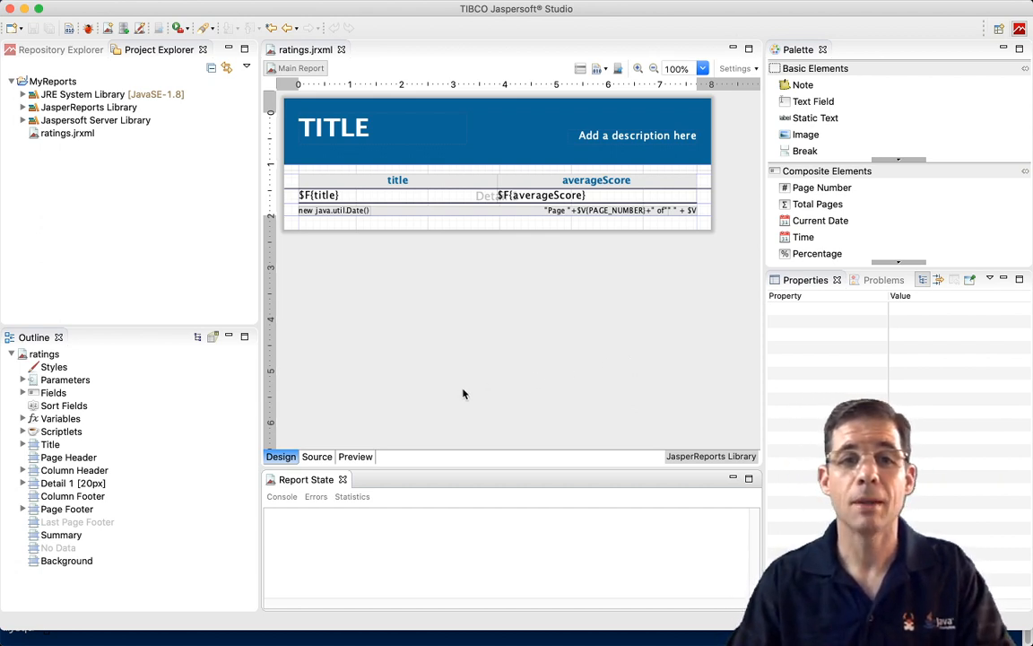
Preview the ratings.jrxml report with the Liferay data and return to its design view.
click(355, 457)
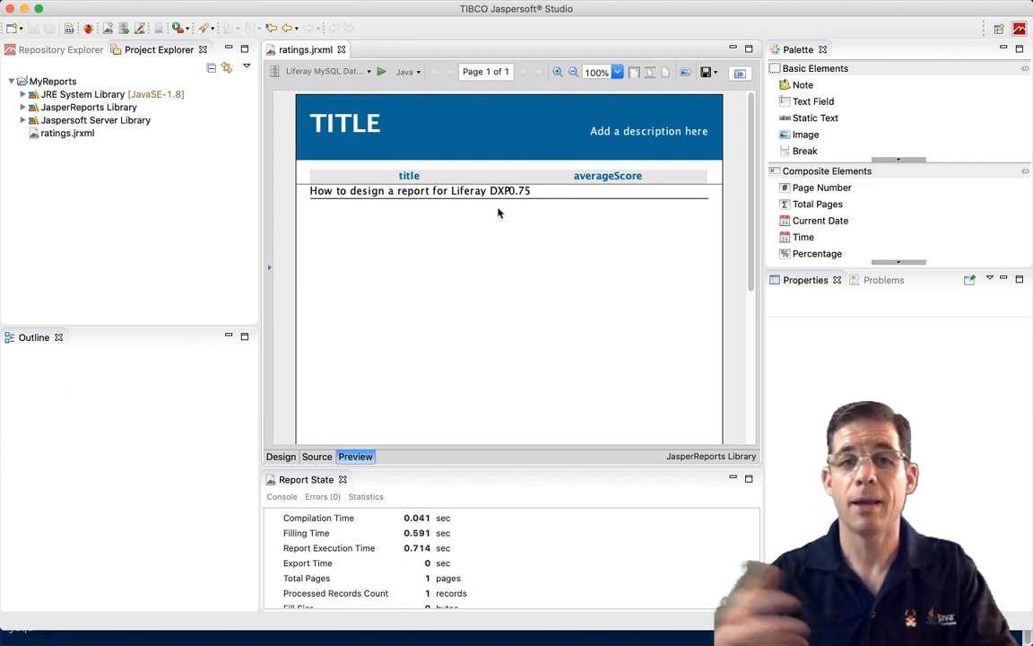
click(280, 457)
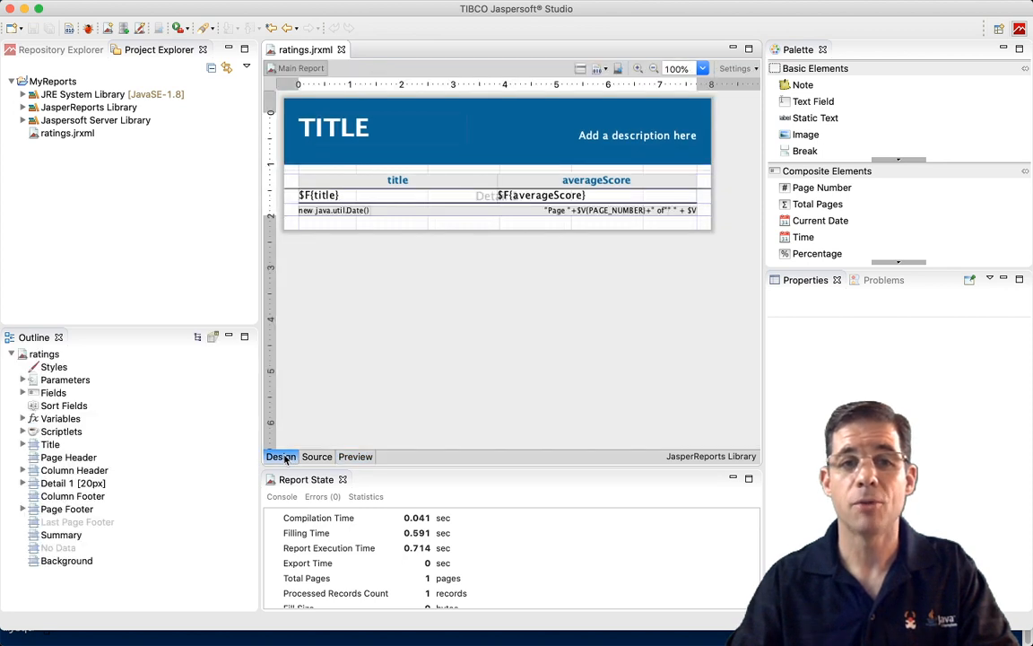
Narrow the averageScore text field in the Detail band so that it starts at about x 360 px.
click(528, 200)
double_click(528, 199)
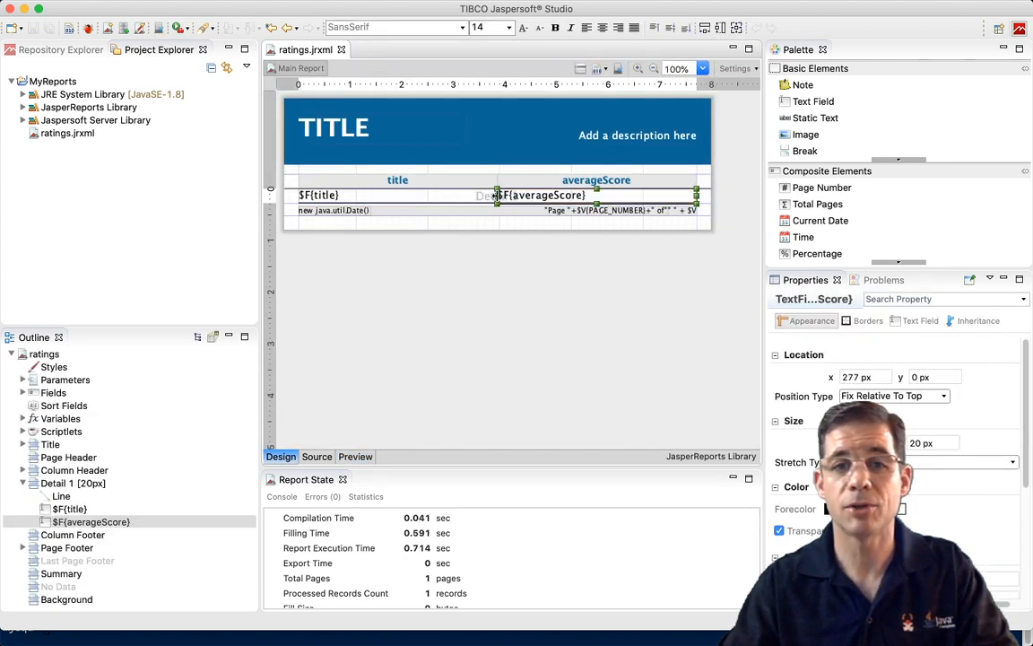
drag(534, 195, 610, 199)
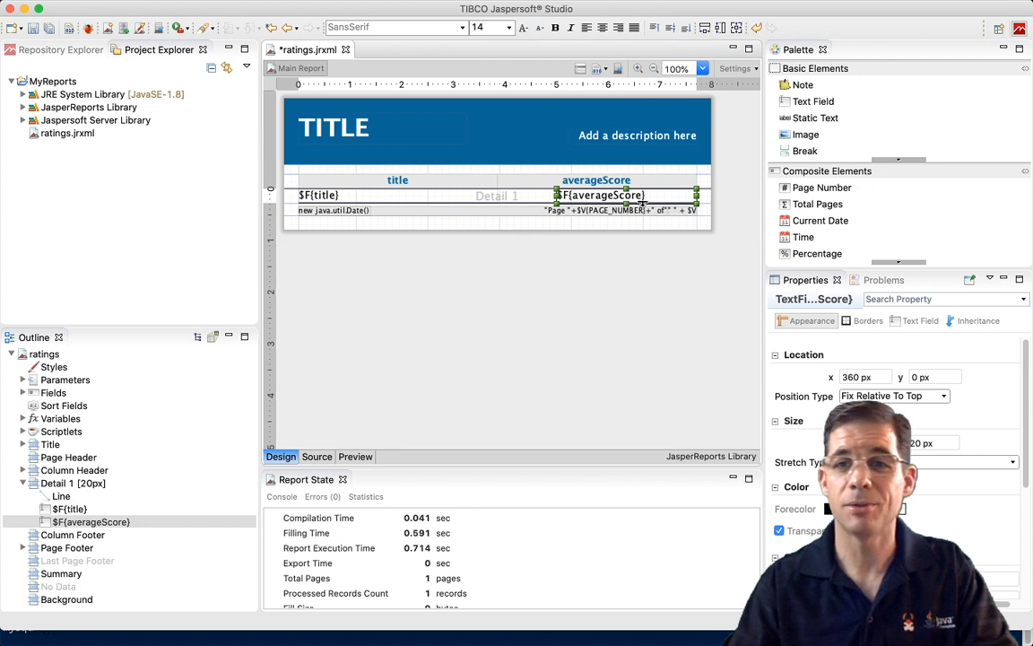
Format the averageScore text field as a percentage with the pattern #,##0.0#%, and check it in the report preview.
click(916, 321)
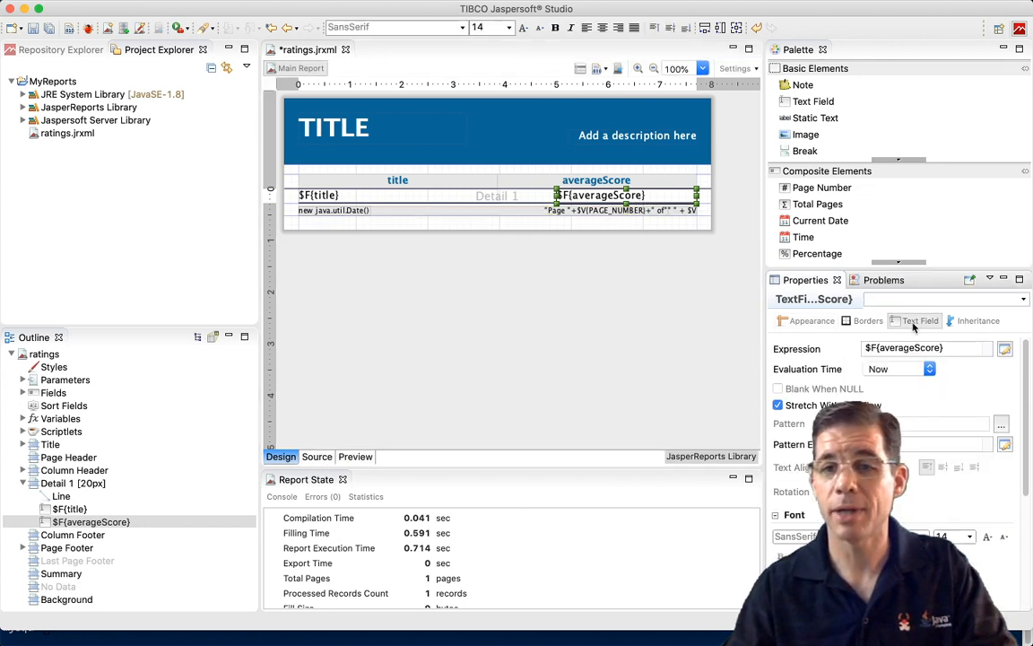
click(905, 424)
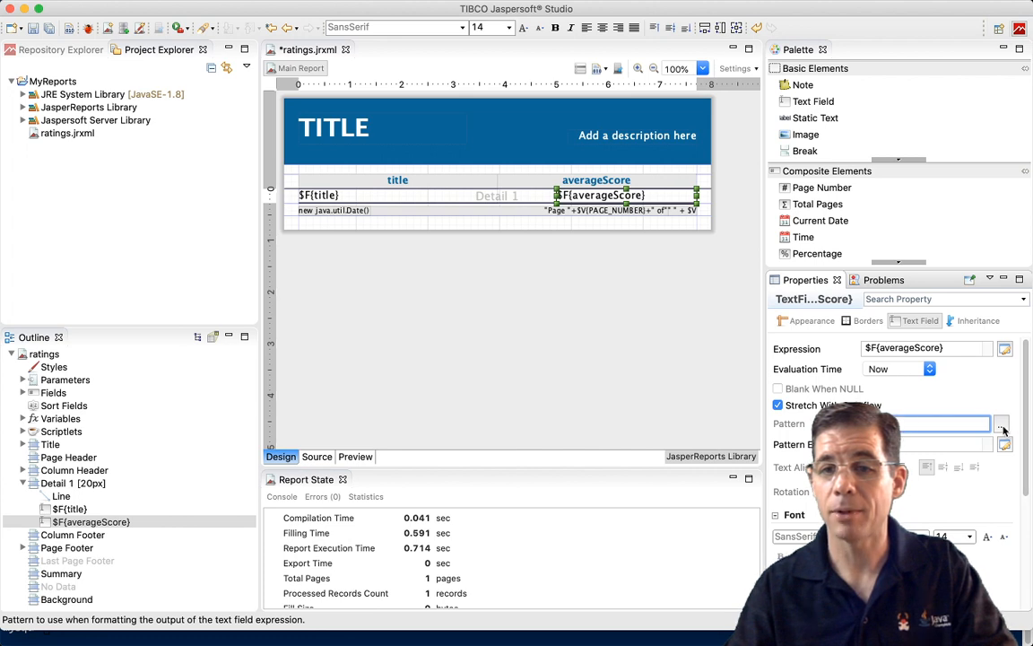
click(1001, 426)
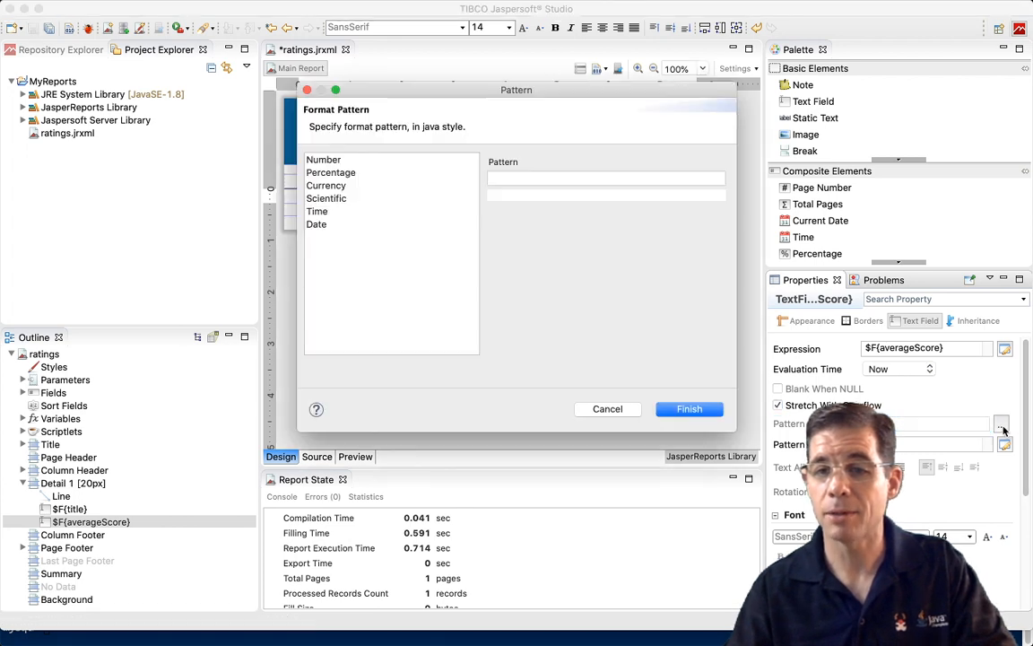
click(349, 173)
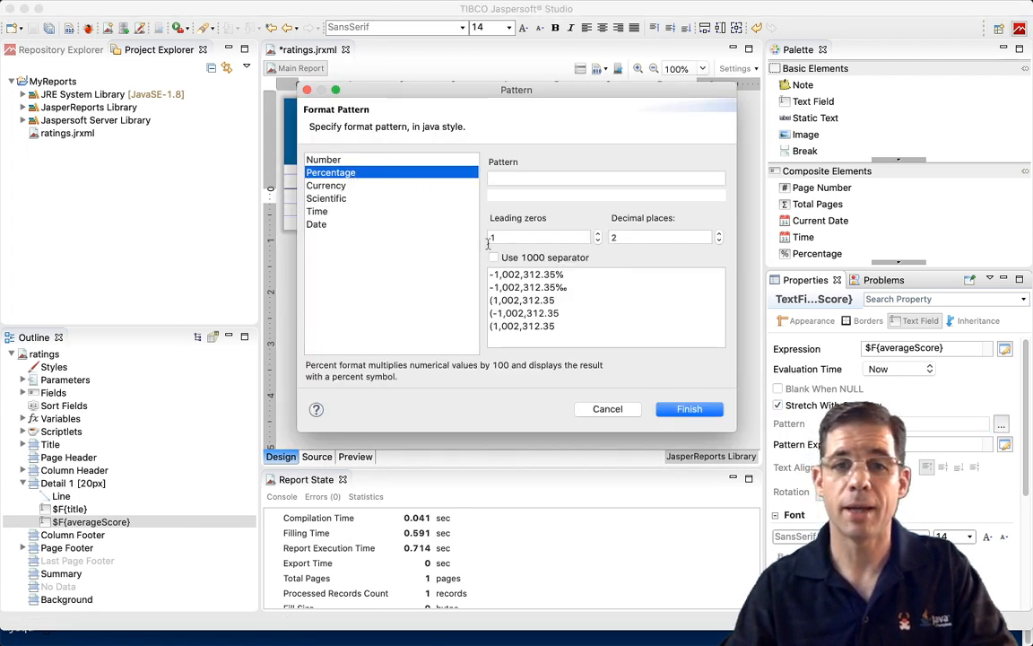
click(525, 275)
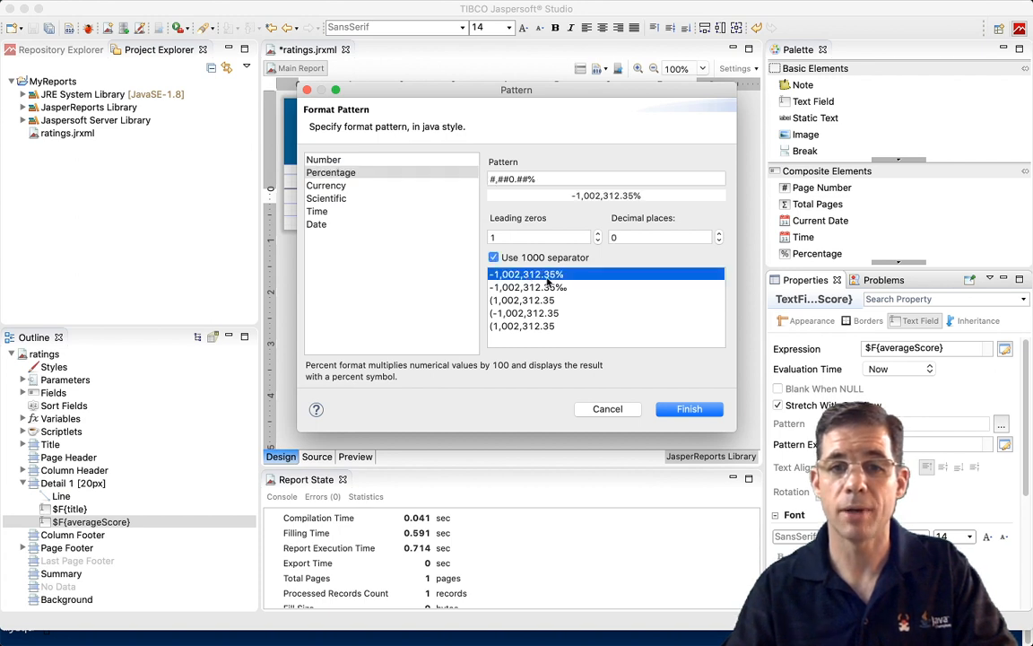
click(718, 234)
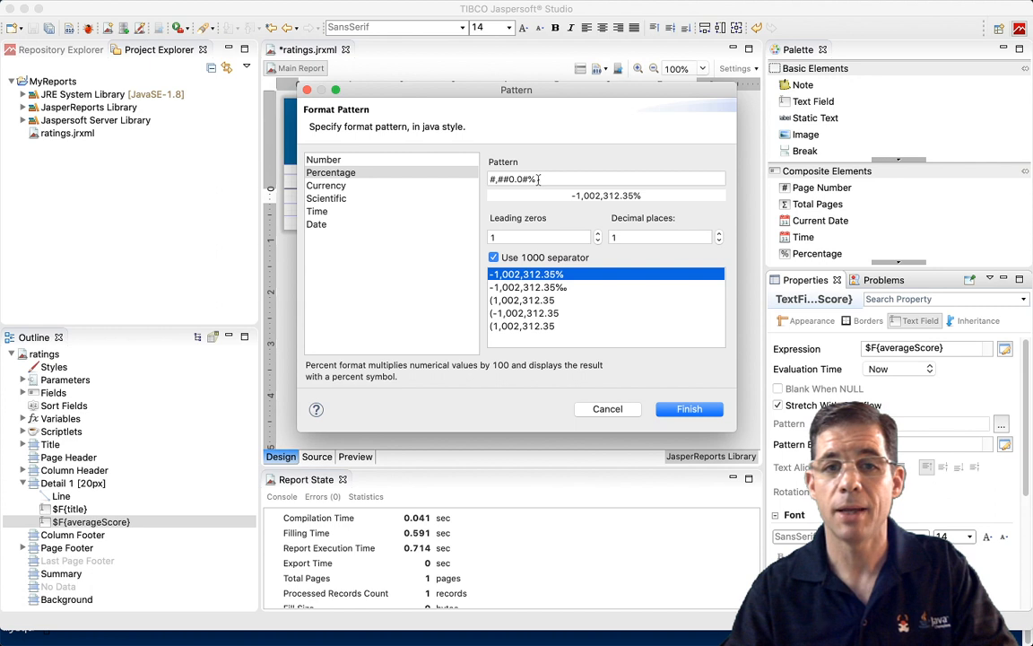
click(686, 409)
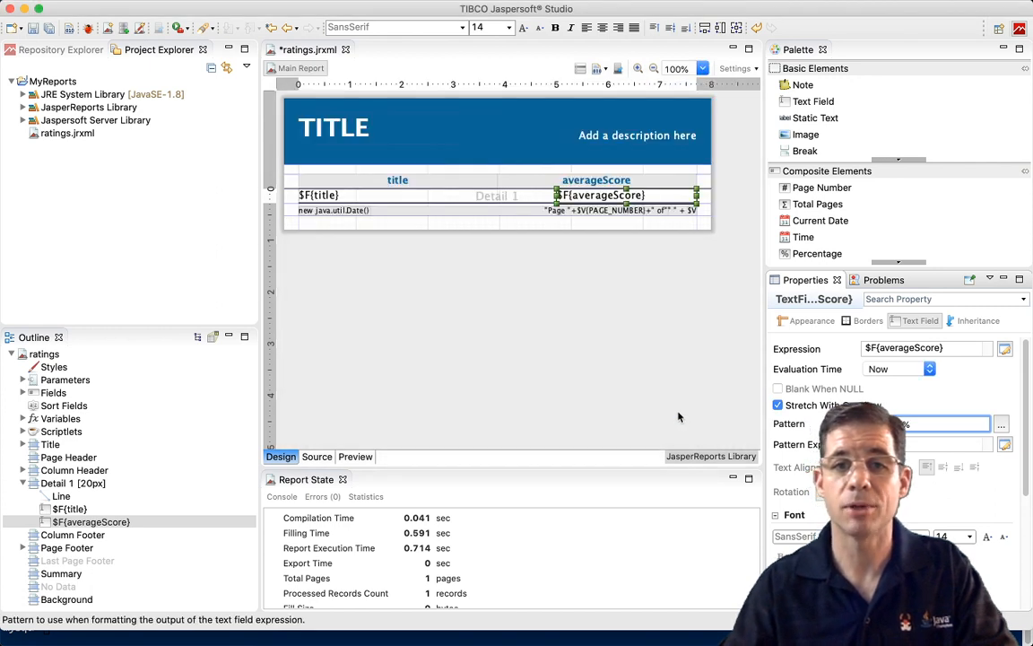
click(373, 457)
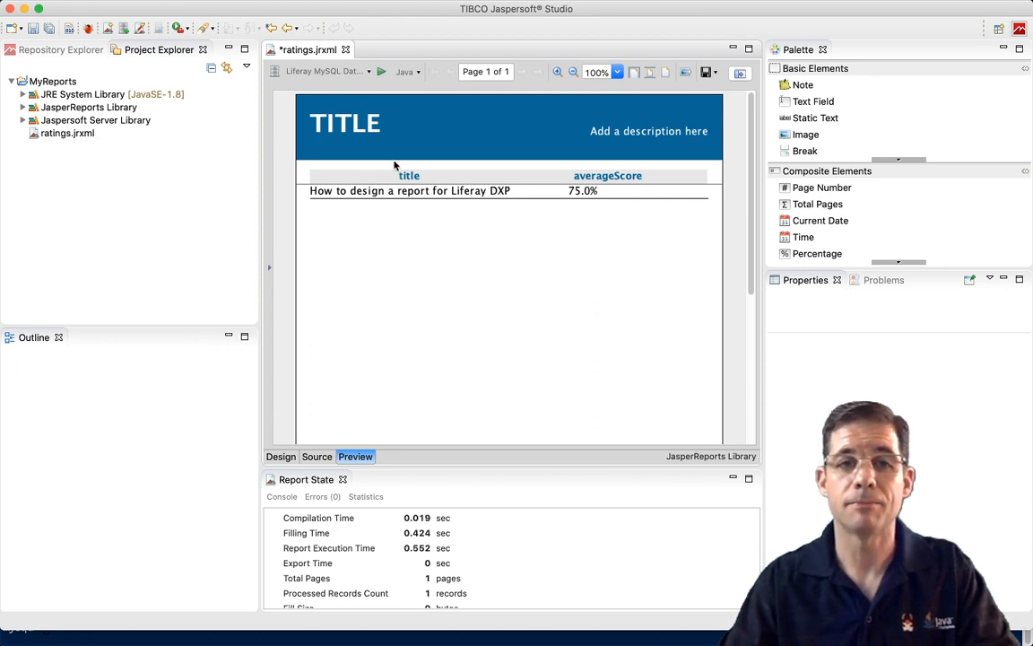
click(281, 457)
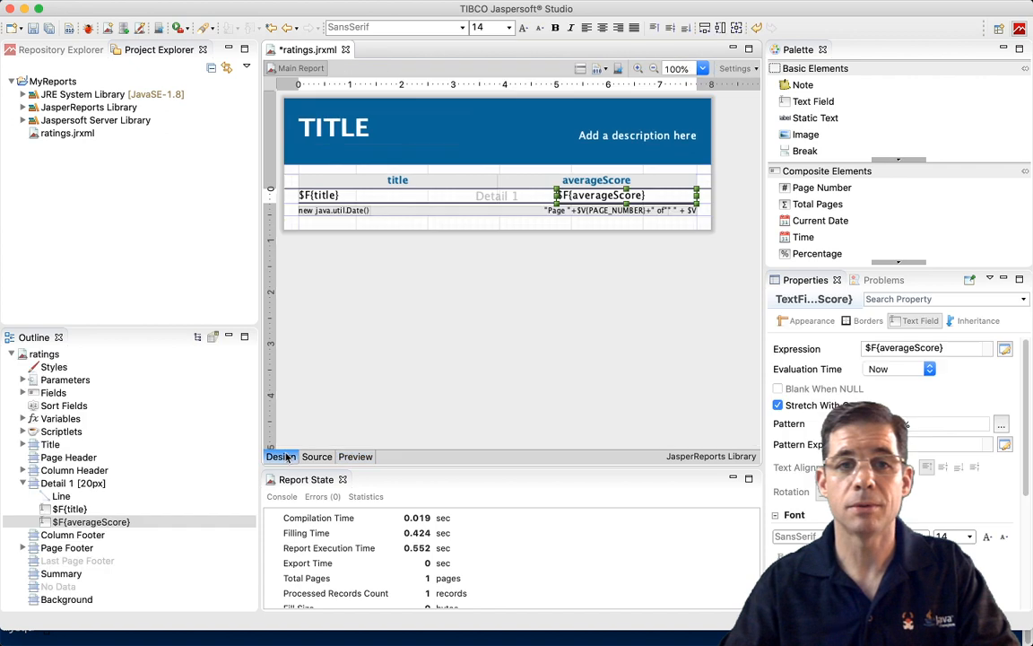
Change the column header above the title field to read "Title".
click(395, 183)
double_click(396, 179)
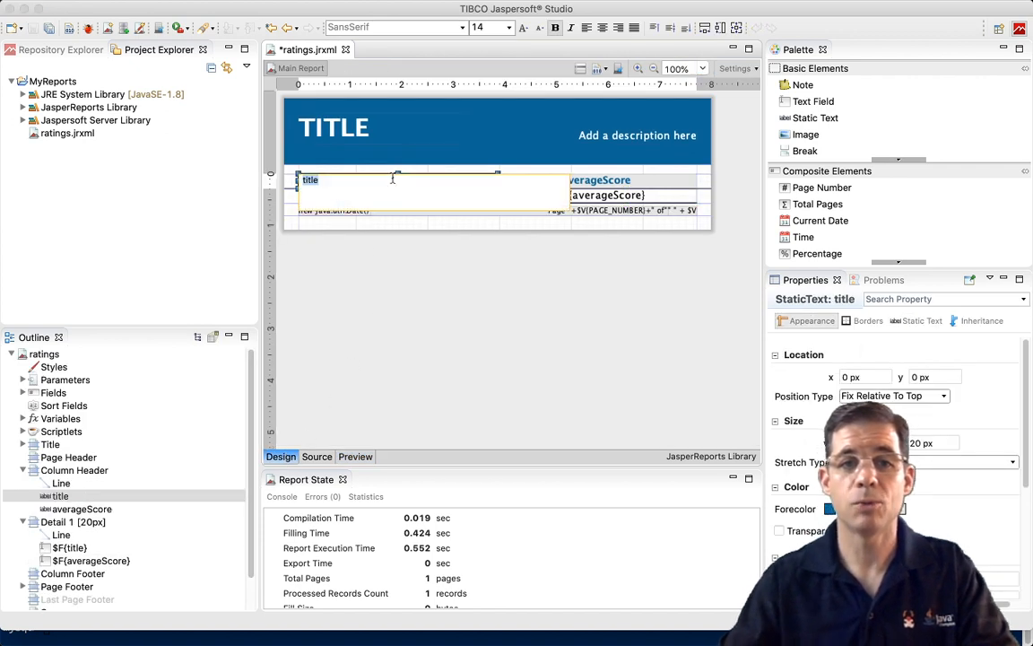
text(T)
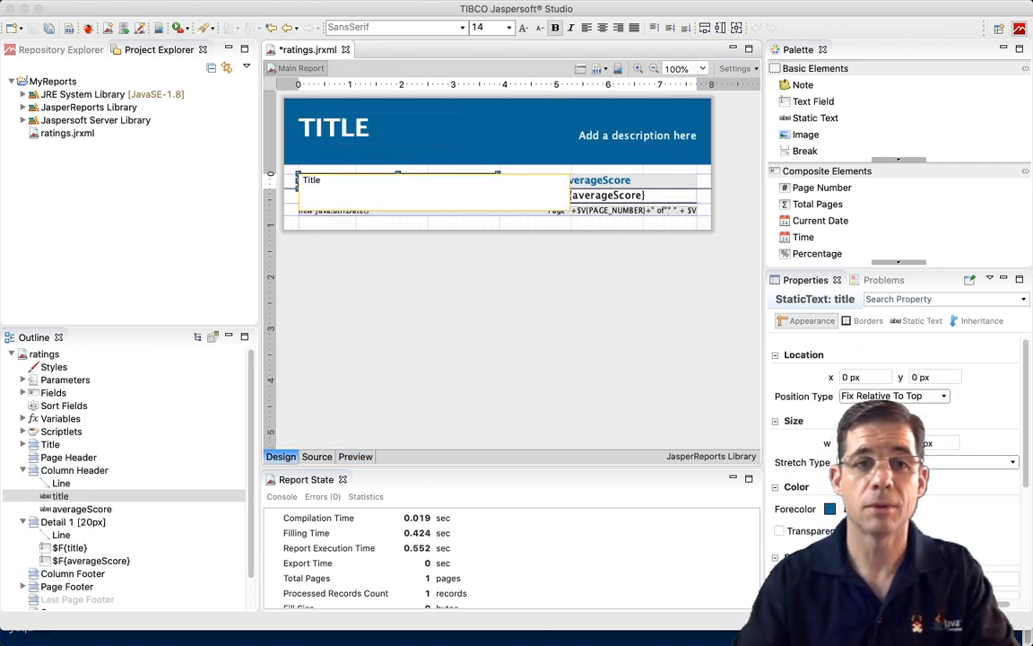
click(400, 285)
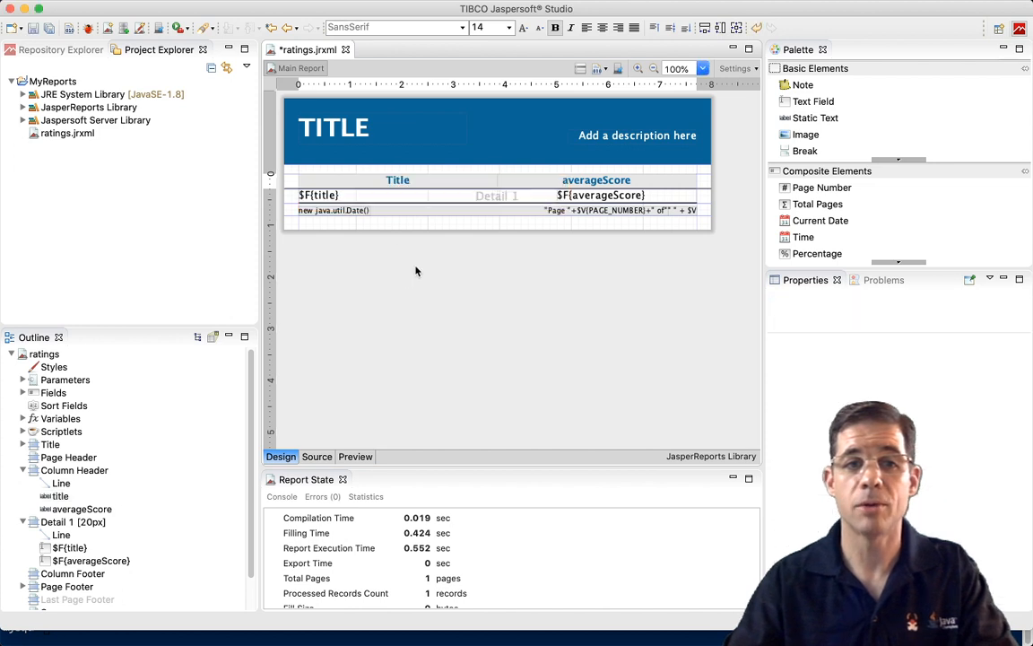
Change the column header above the averageScore field to read "Average Score".
click(579, 180)
double_click(578, 180)
text(Av)
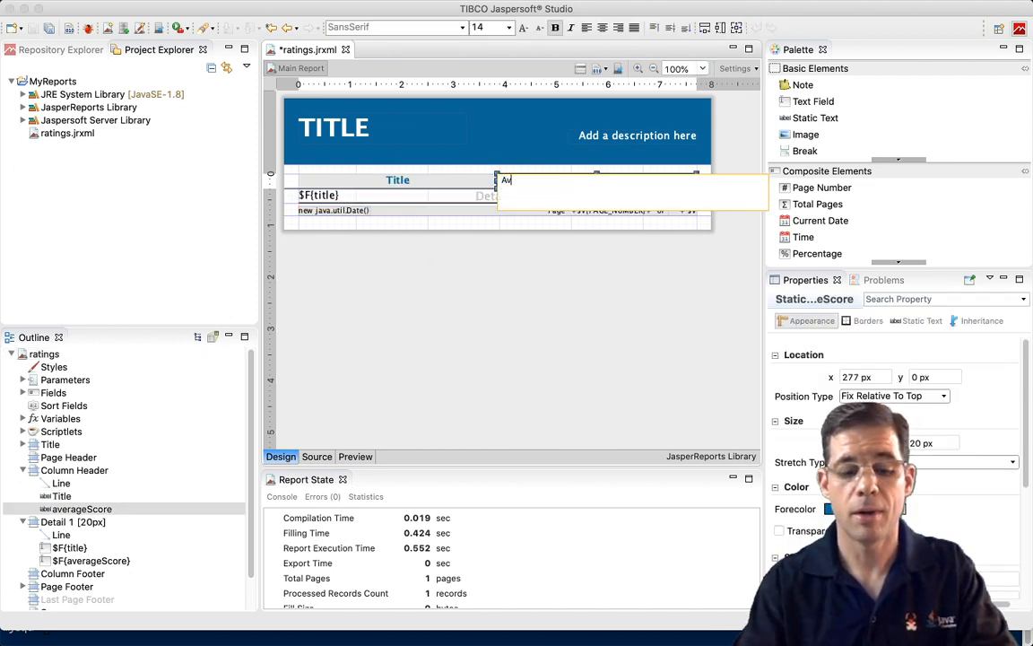
text(erage Sco)
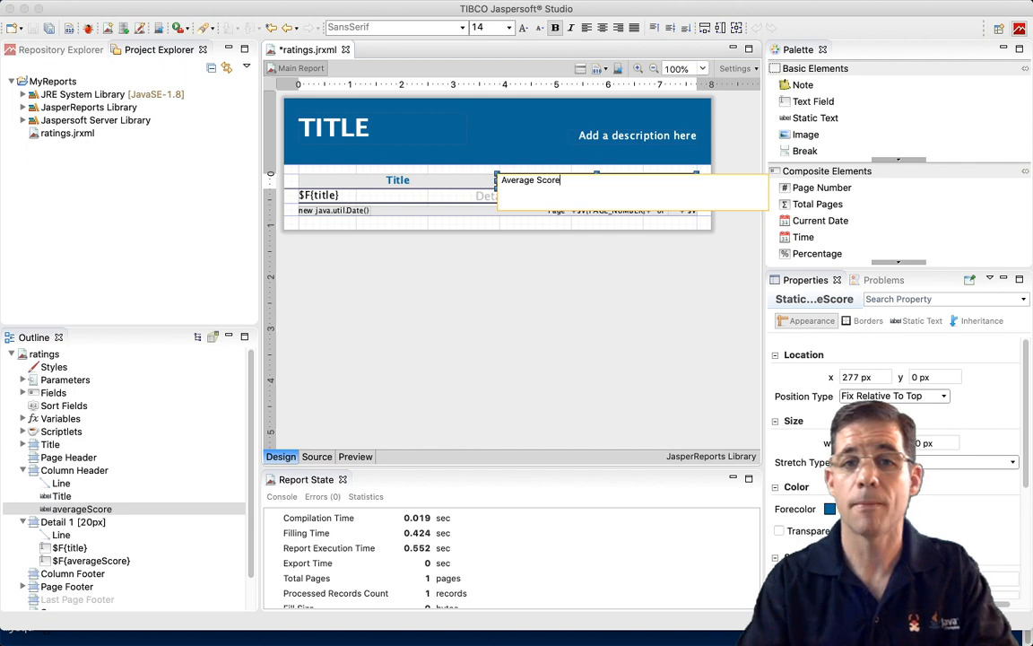
text(re)
click(455, 274)
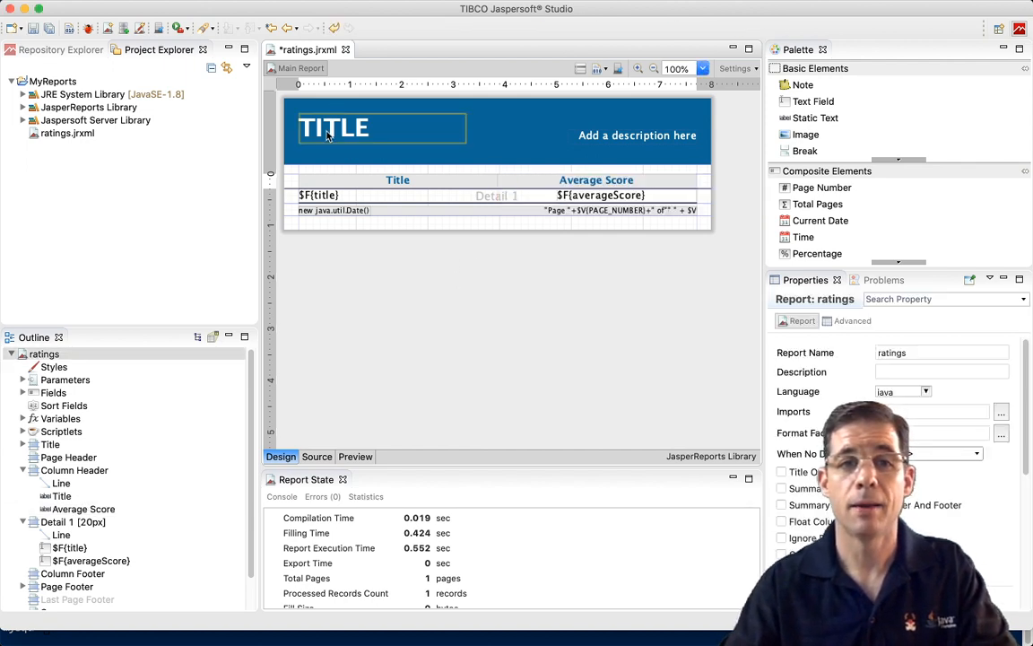
Replace the TITLE placeholder in the report banner with "Asset Average Score".
click(328, 133)
double_click(328, 132)
text(Asset)
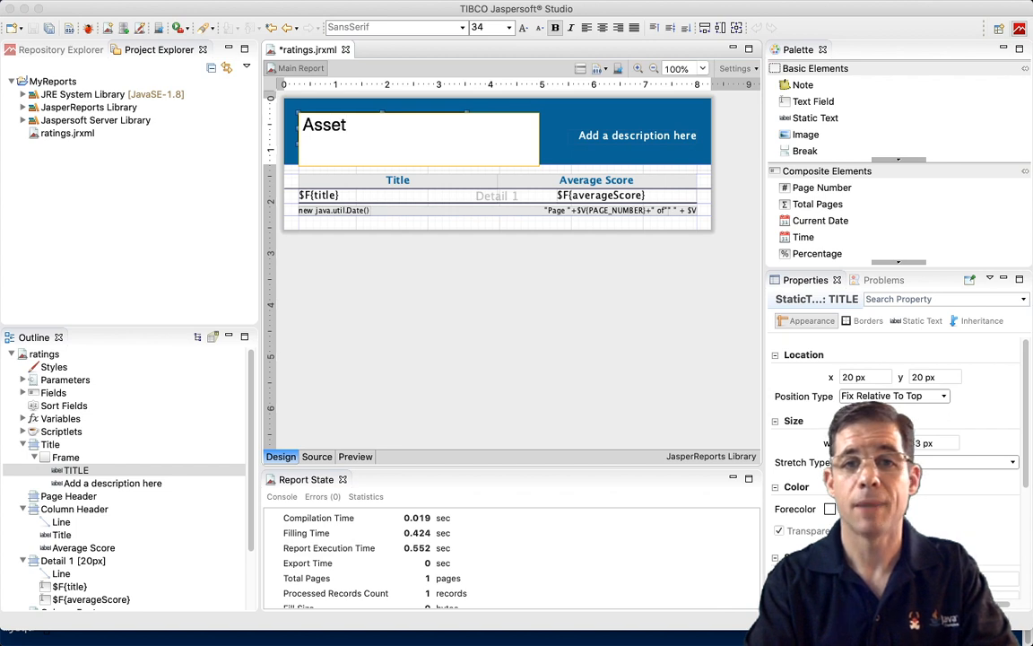
text( Average Score)
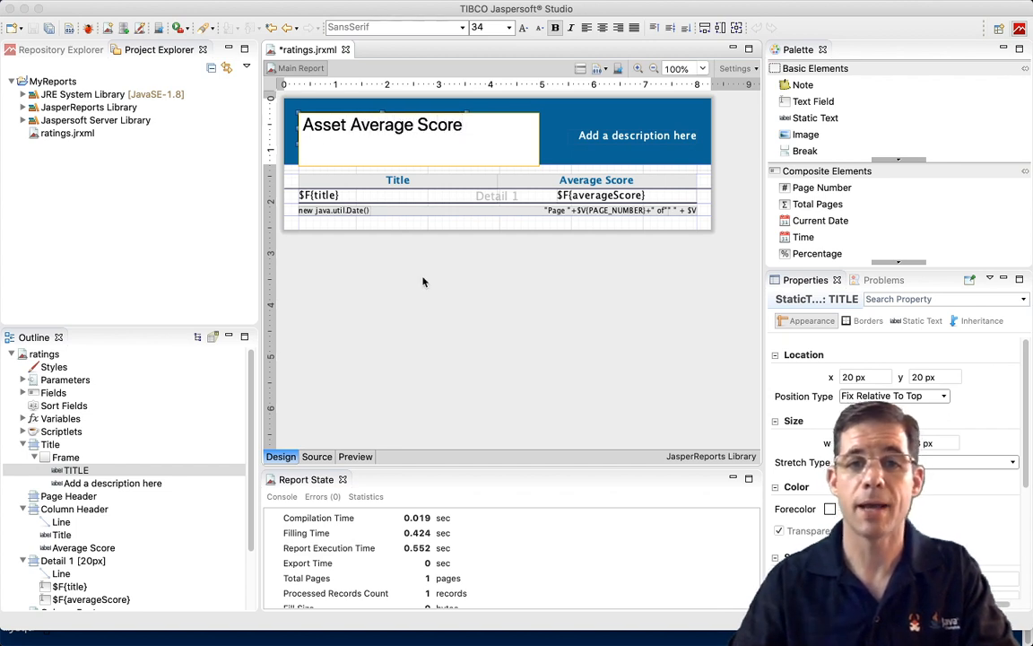
click(423, 281)
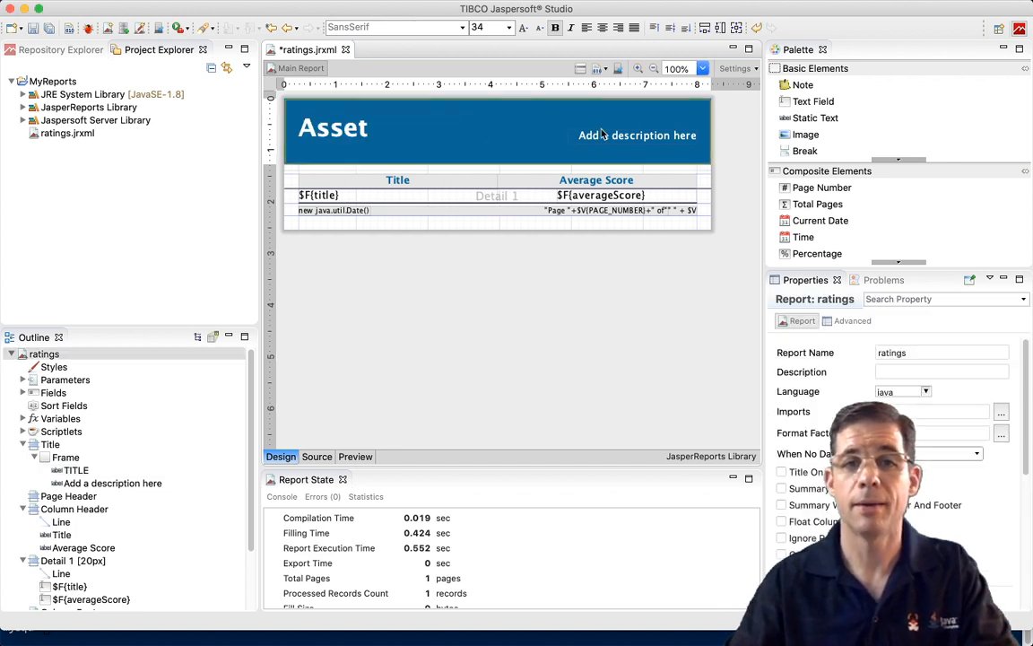
Replace the description placeholder in the report banner with "Average scores of assets.".
click(625, 138)
double_click(625, 137)
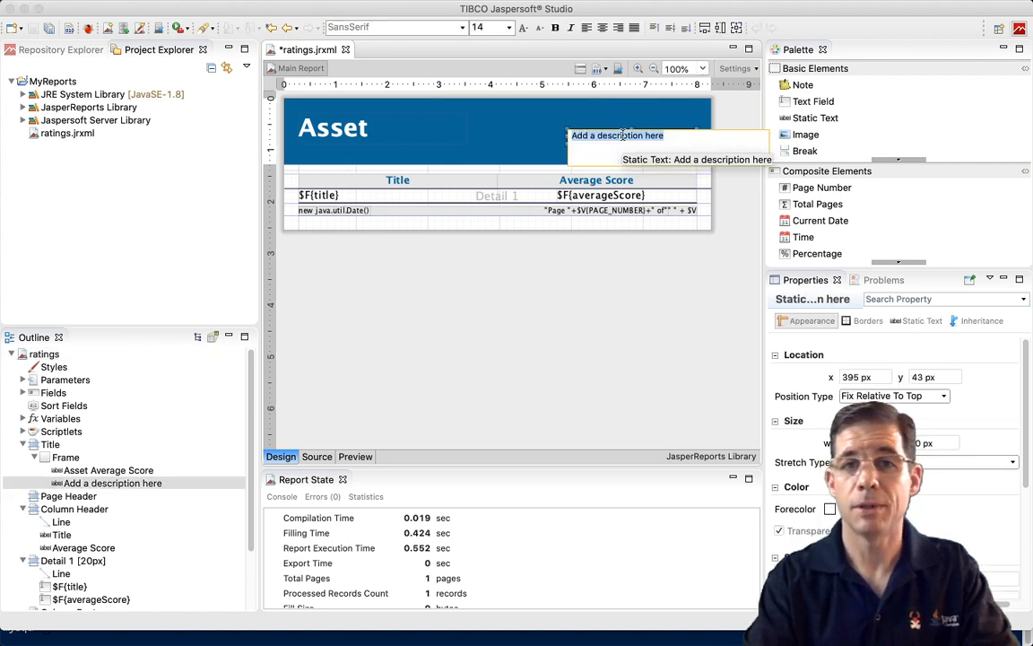
text(Average s)
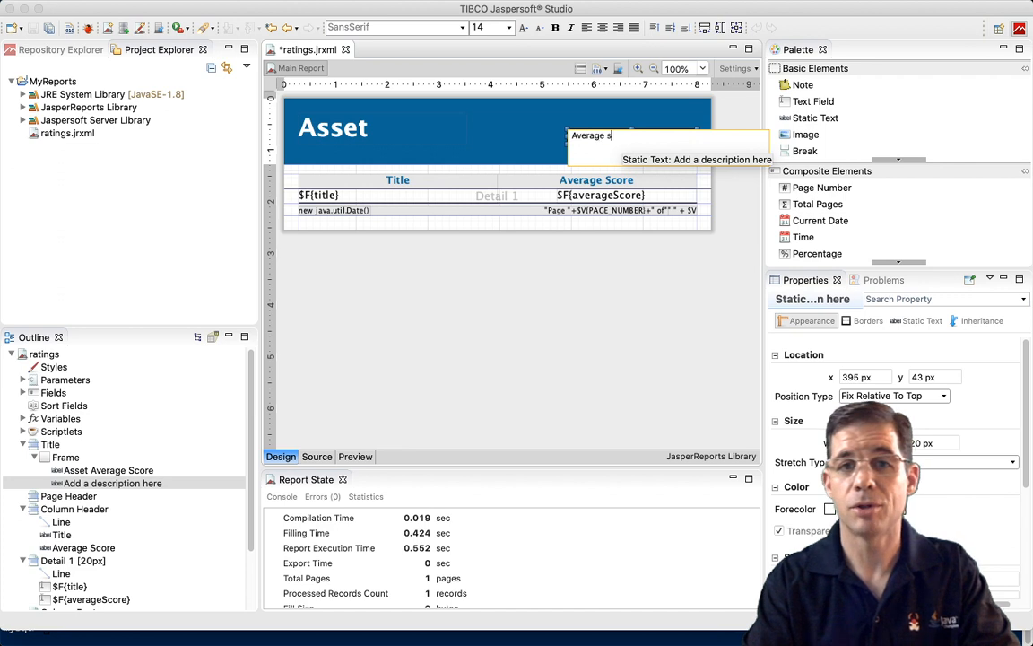
text(cores of assets)
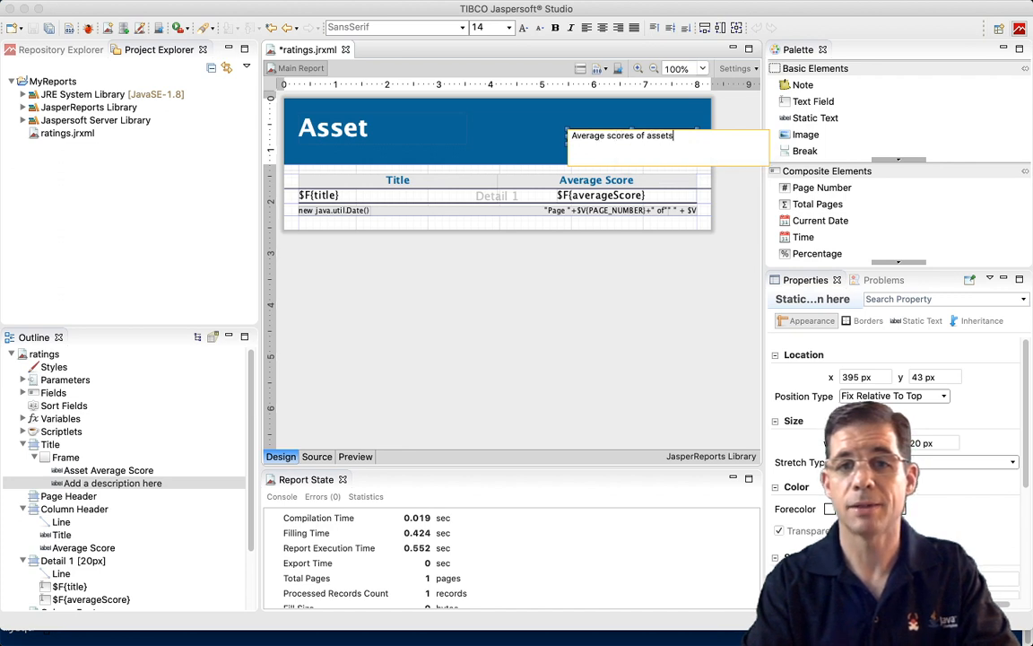
text(.)
click(571, 283)
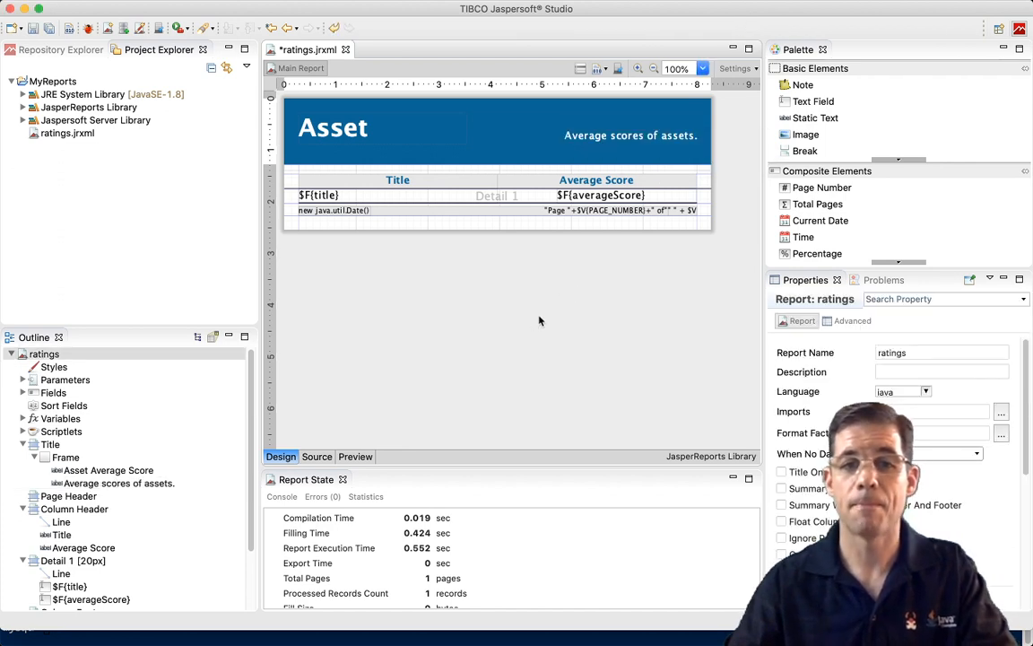
Preview the relabelled report with the Liferay data and save ratings.jrxml.
click(355, 457)
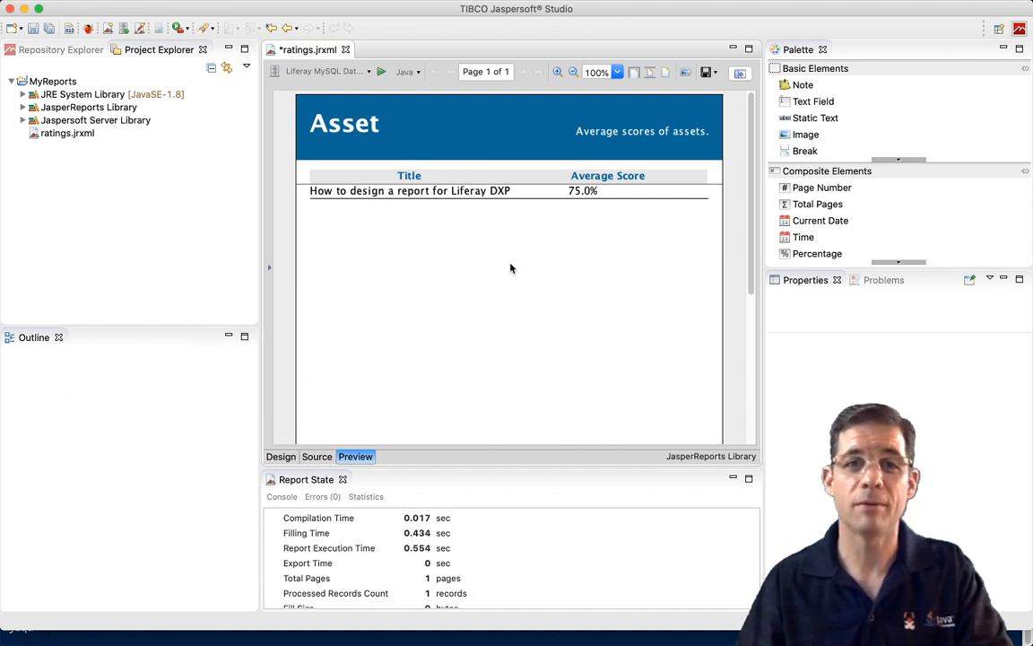
click(35, 30)
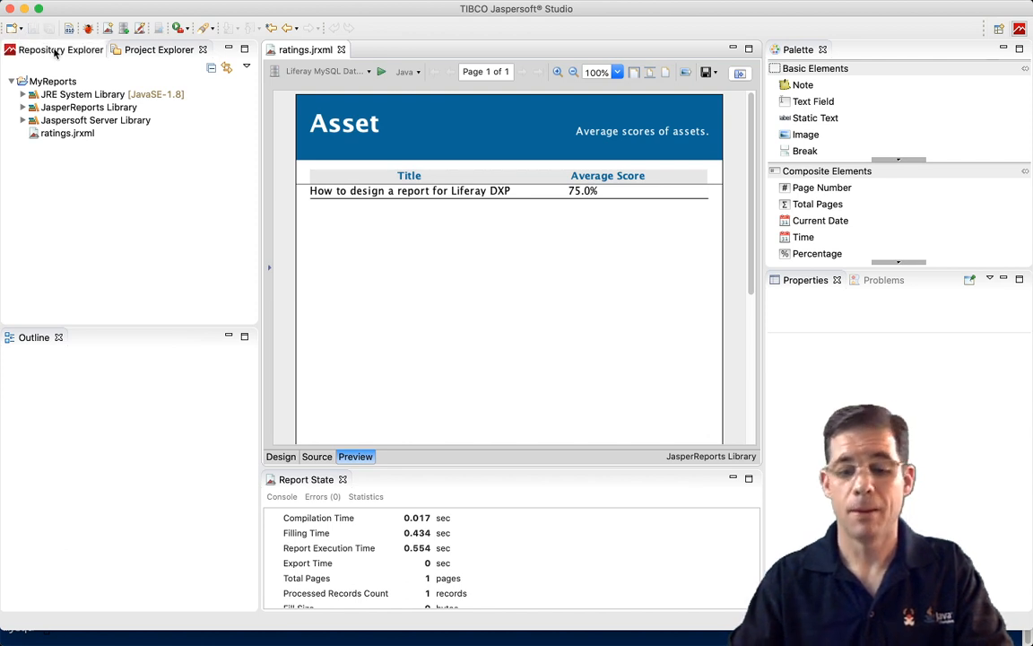
Switch to Liferay DXP in the browser and open the report definitions in My Site's Reports Admin.
key(super+Tab)
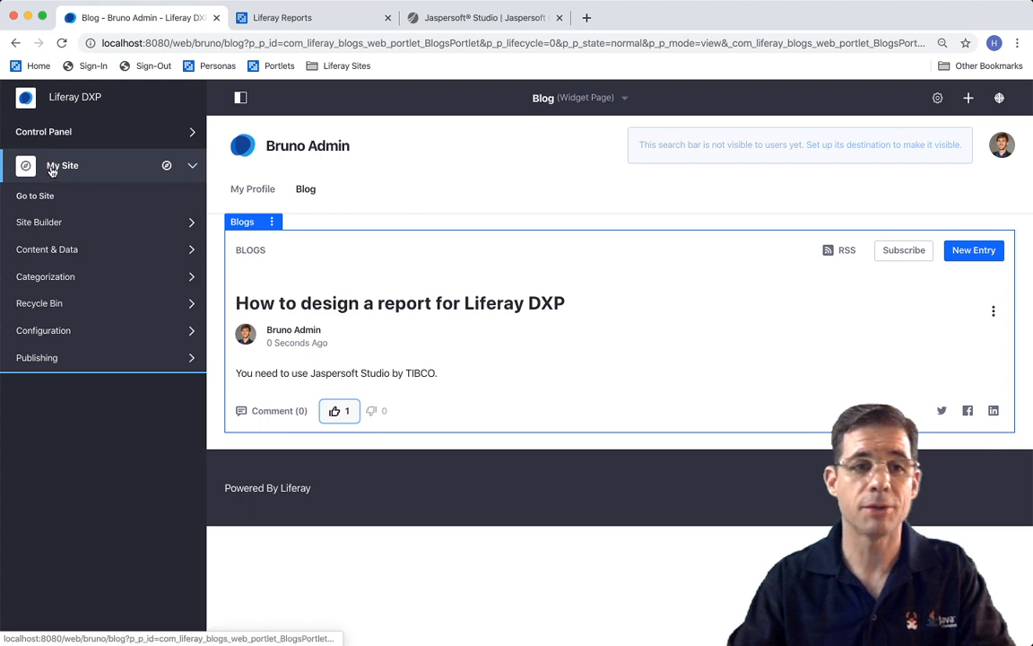
click(51, 333)
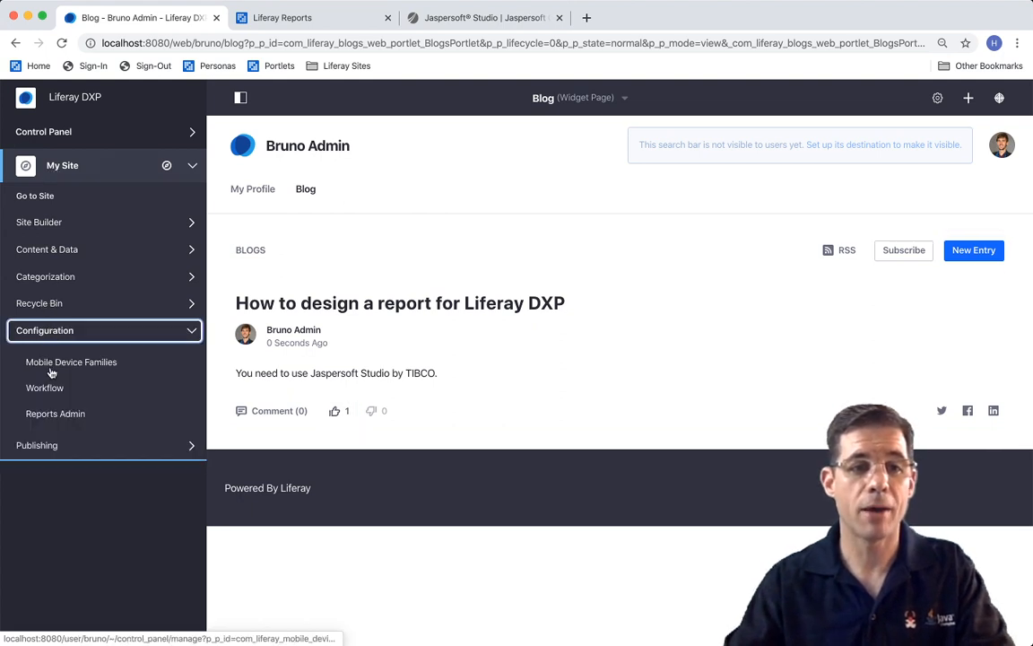
click(63, 416)
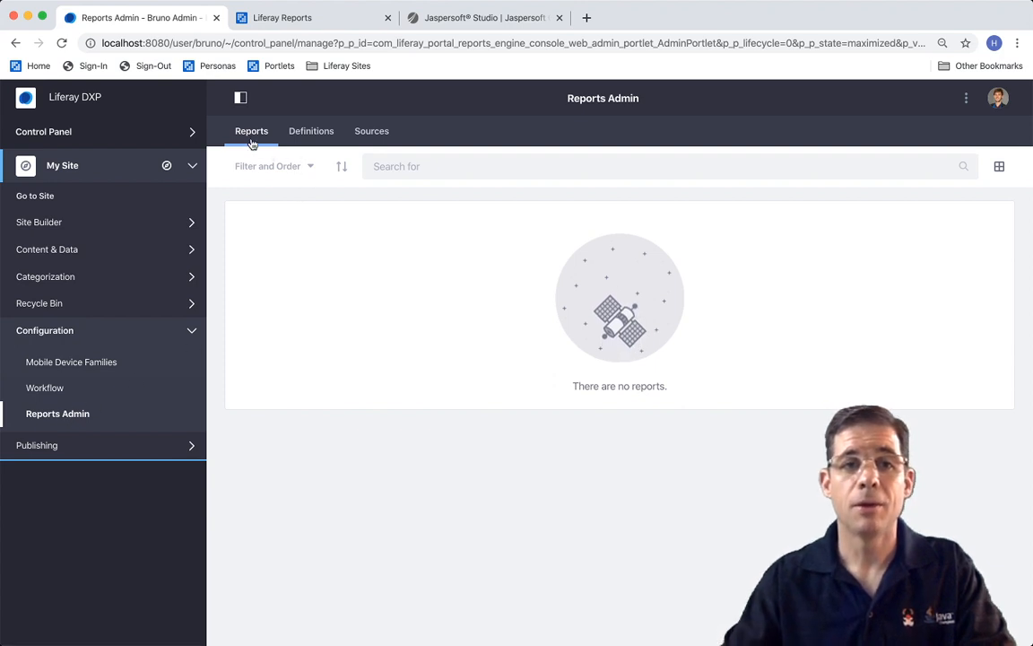
click(310, 136)
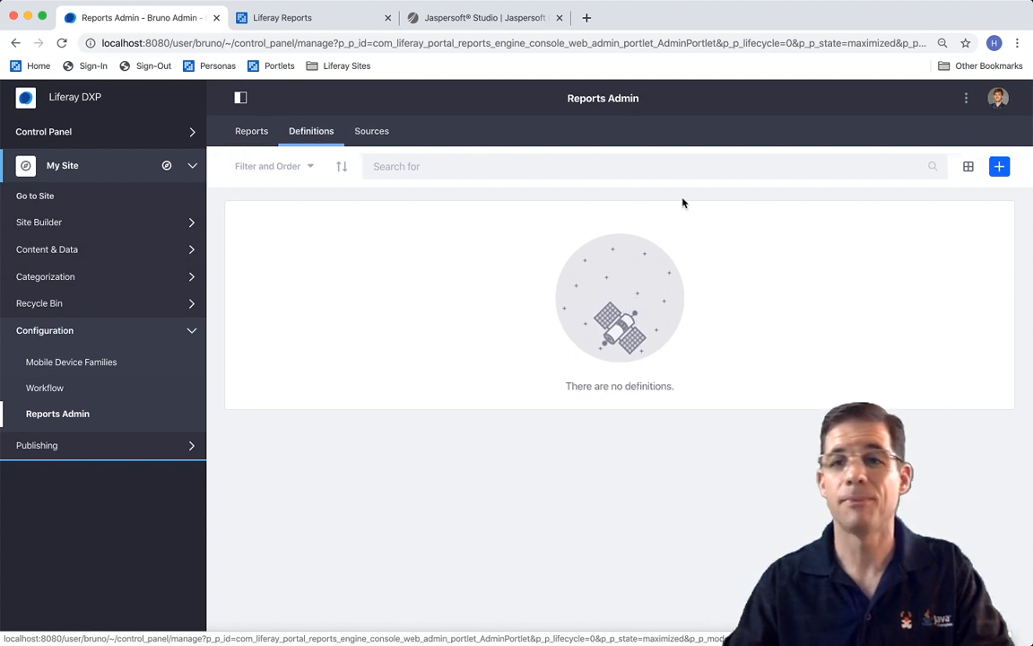
Create and save a report definition named Ratings that uses ratings.jrxml as its template.
click(997, 169)
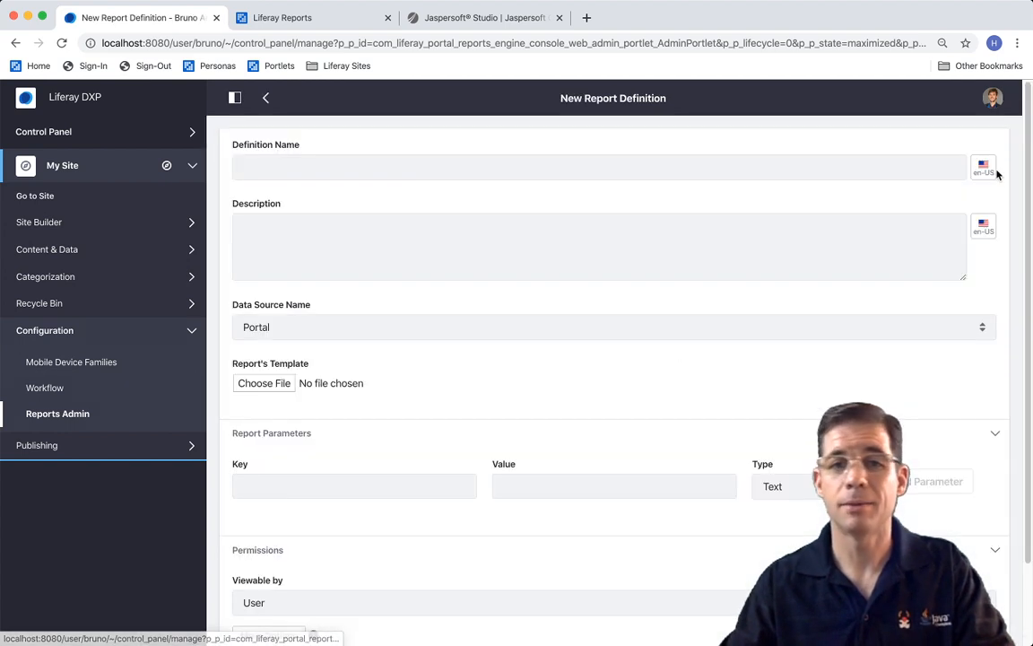
click(266, 384)
click(446, 126)
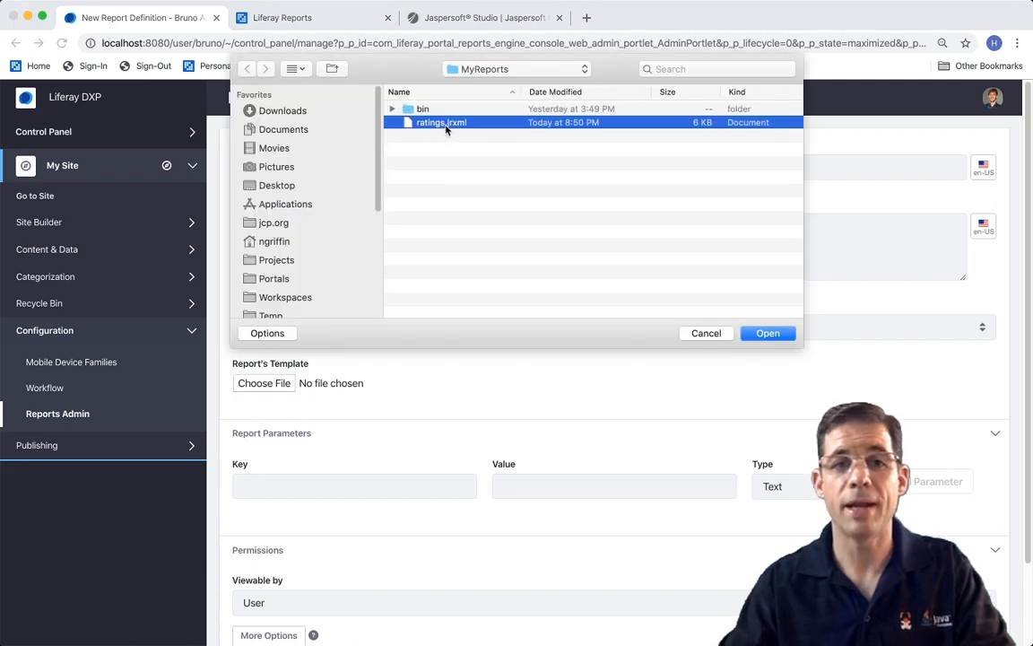
click(768, 333)
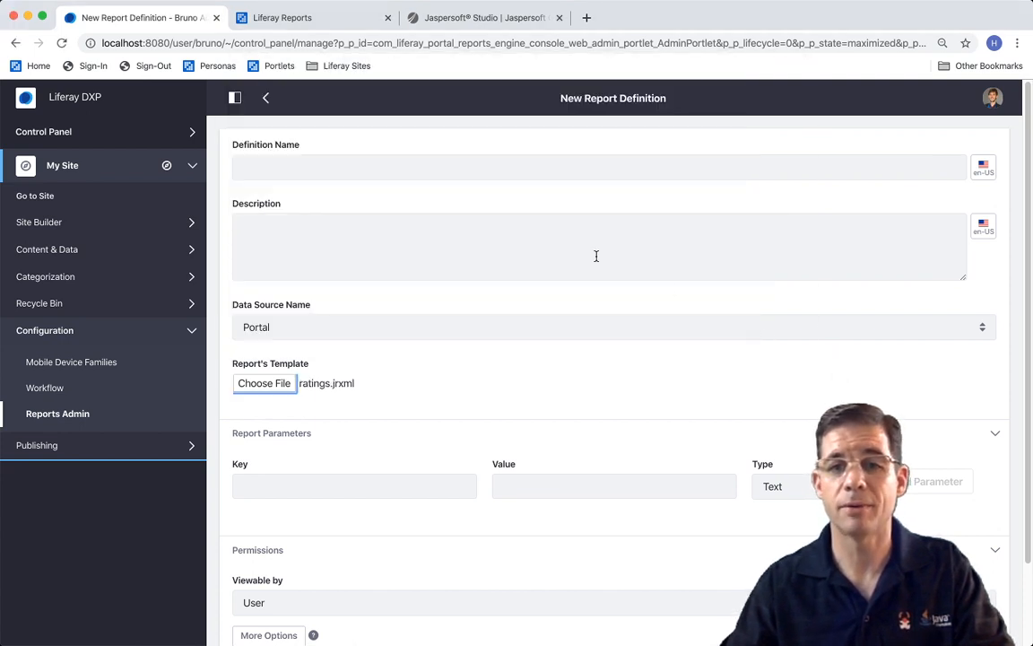
click(333, 165)
text(Ratings)
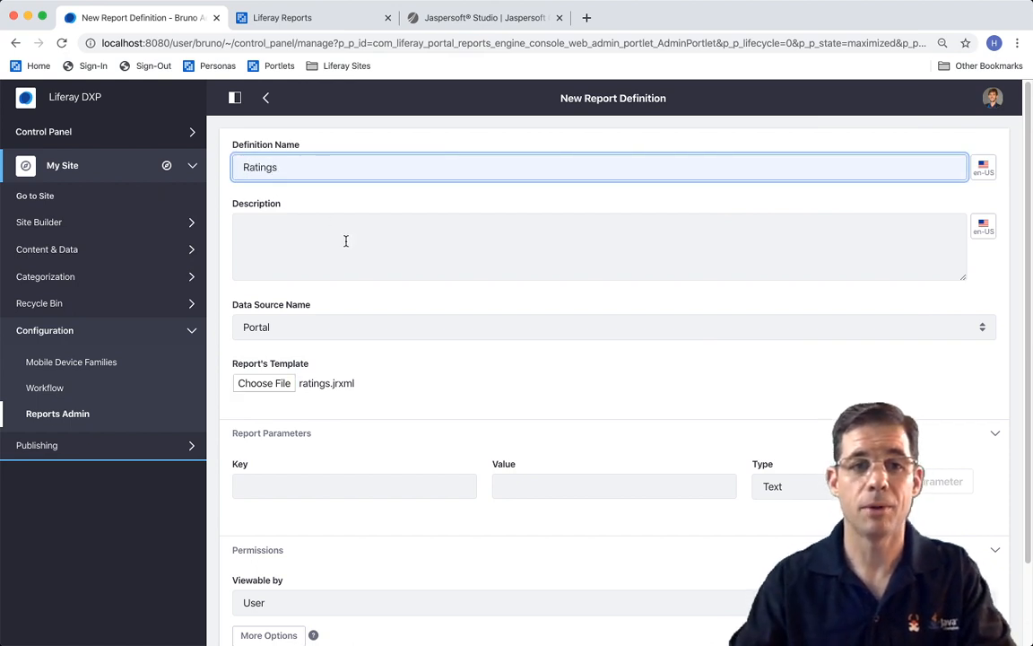
scroll(344, 242, down, 3)
click(236, 595)
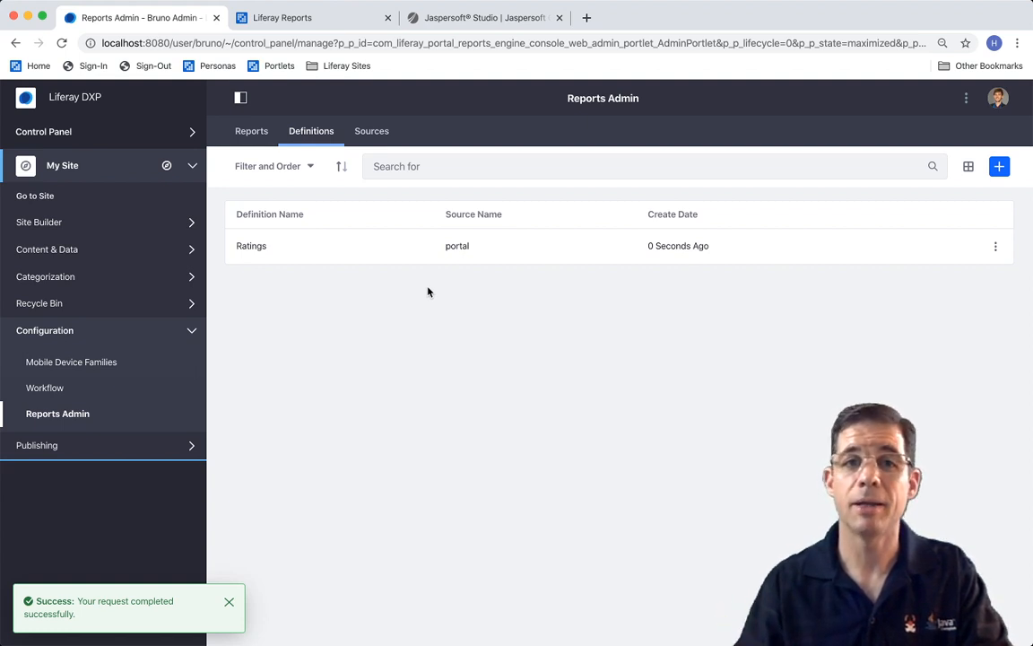
Add a report from the Ratings definition with the pdf format and generate it.
click(996, 249)
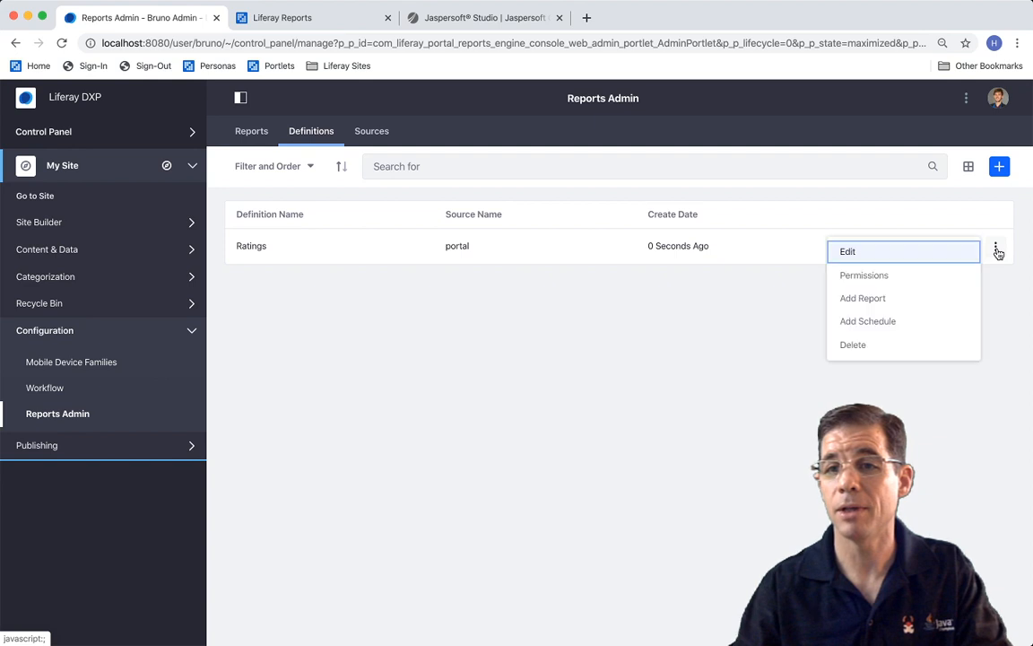
click(872, 304)
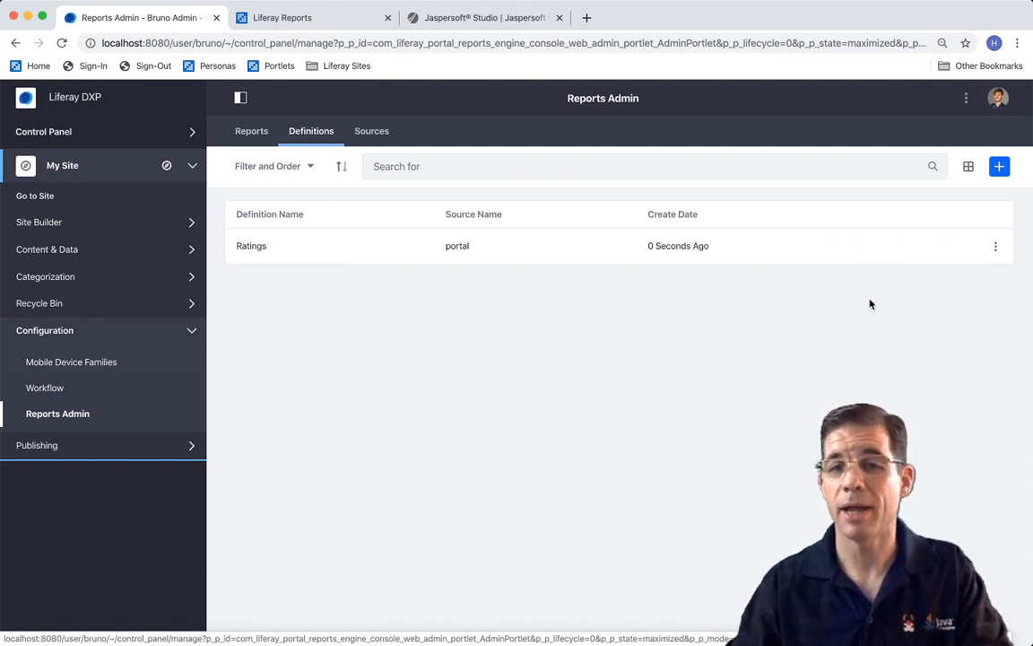
click(240, 222)
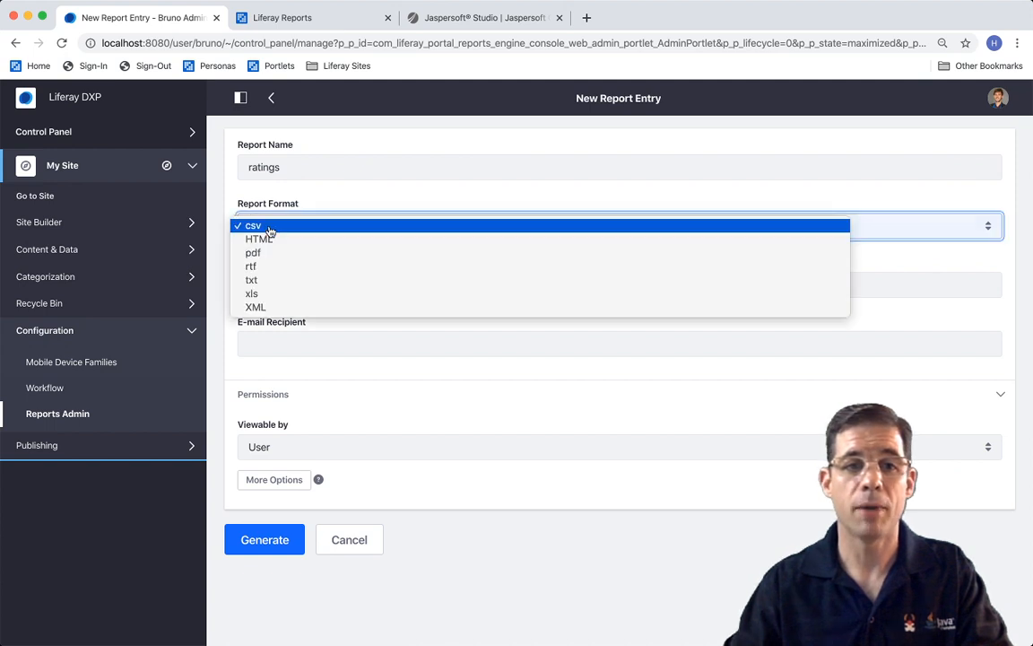
click(270, 258)
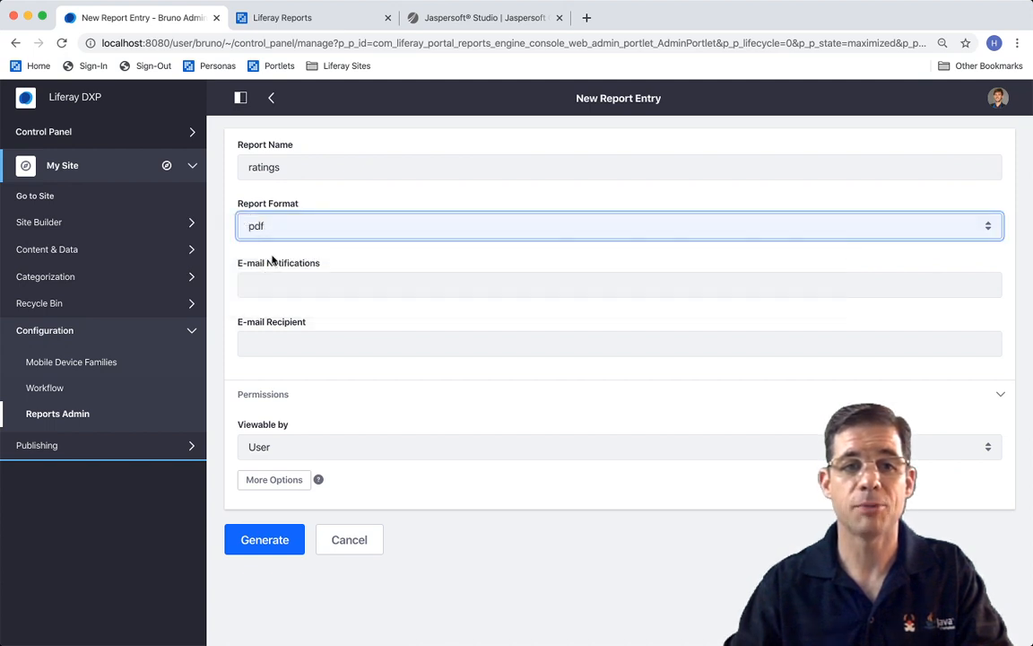
click(265, 540)
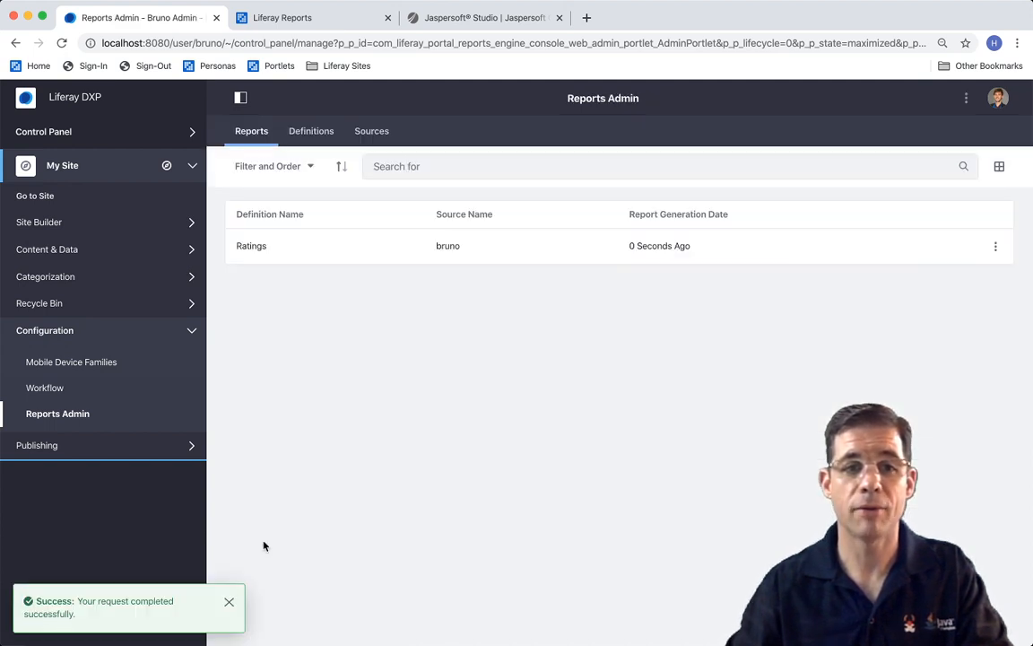
Open the generated Ratings report's details and view its ratings.pdf attachment in the browser.
click(251, 245)
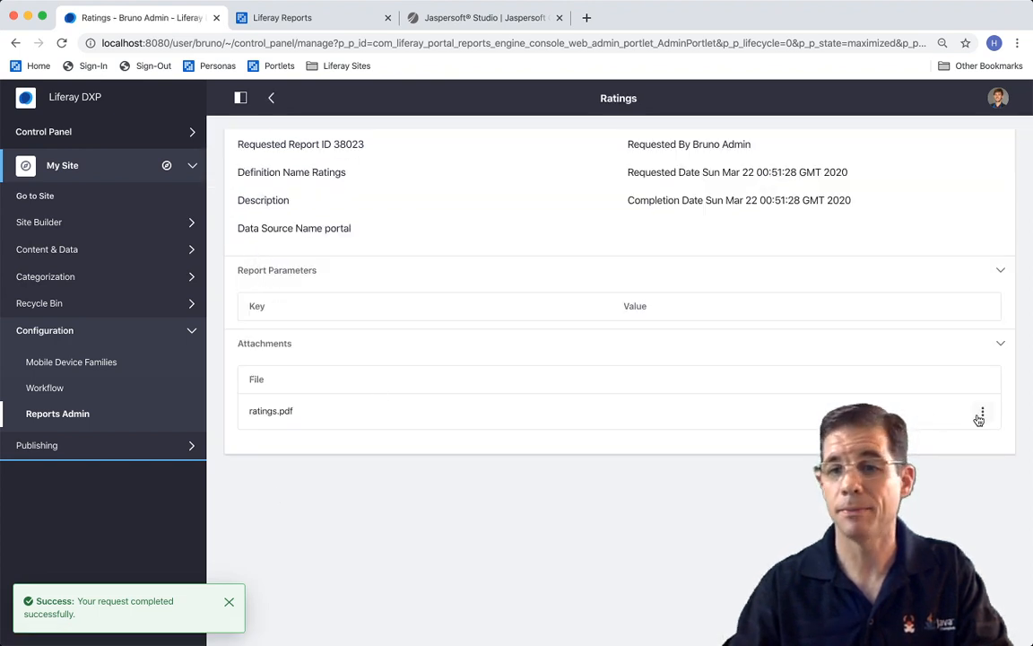
click(982, 418)
click(933, 433)
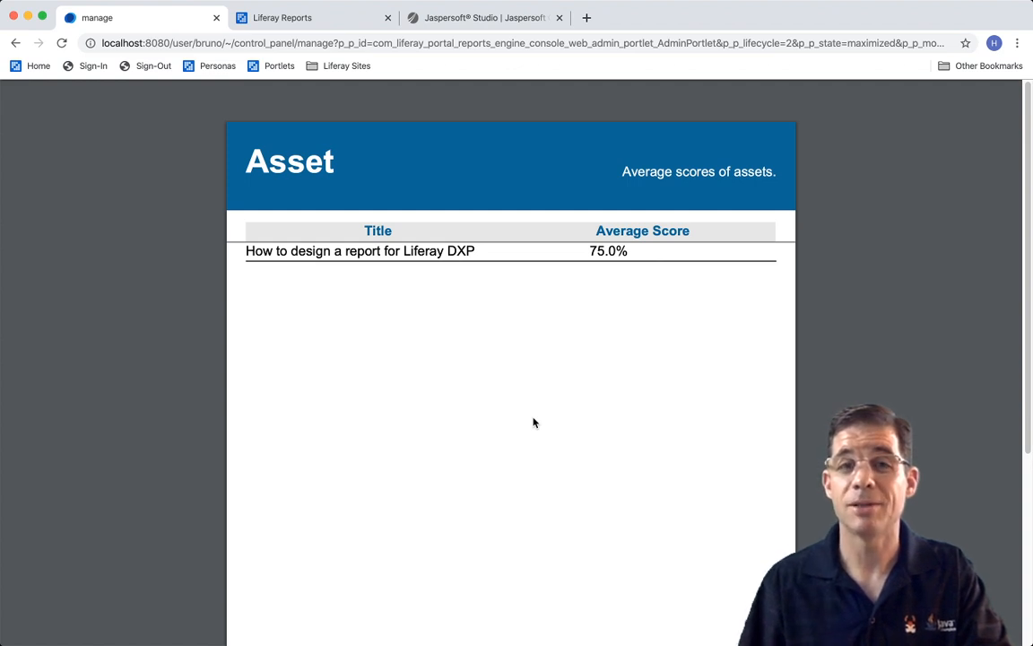
key(super+shift+2)
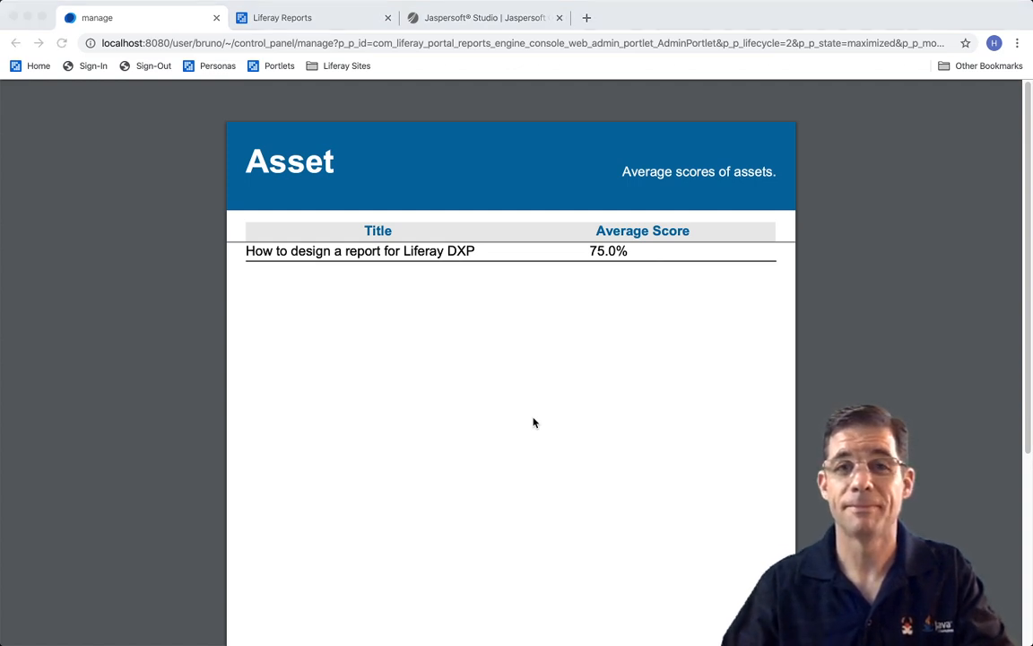